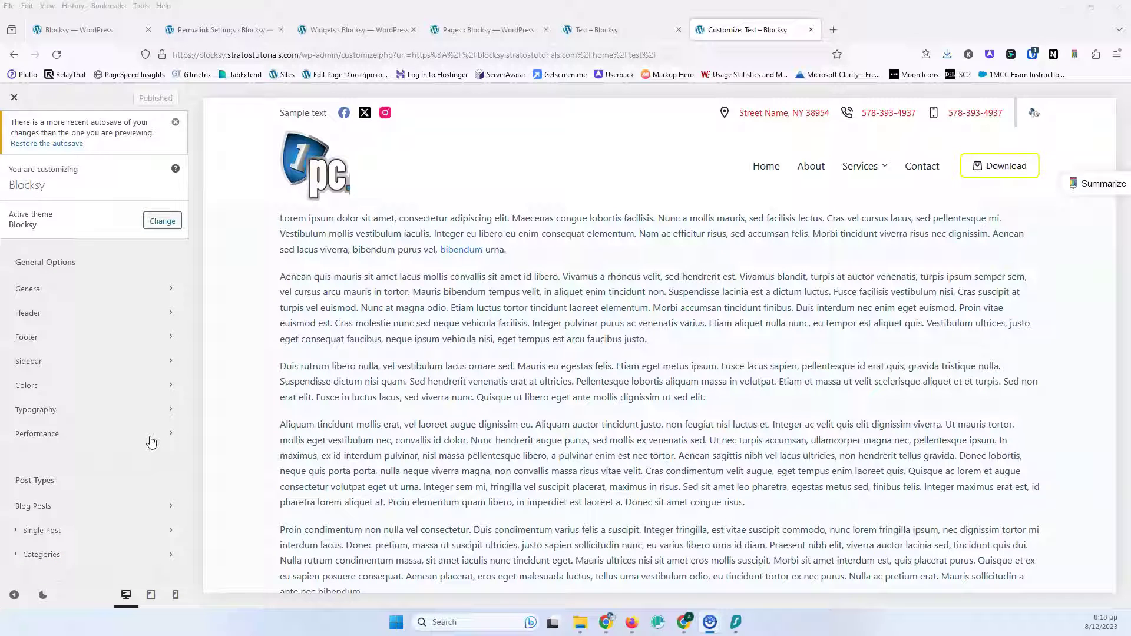
# Open the theme's footer builder and bring the existing copyright line into view in the page preview.
pyautogui.click(53, 341)
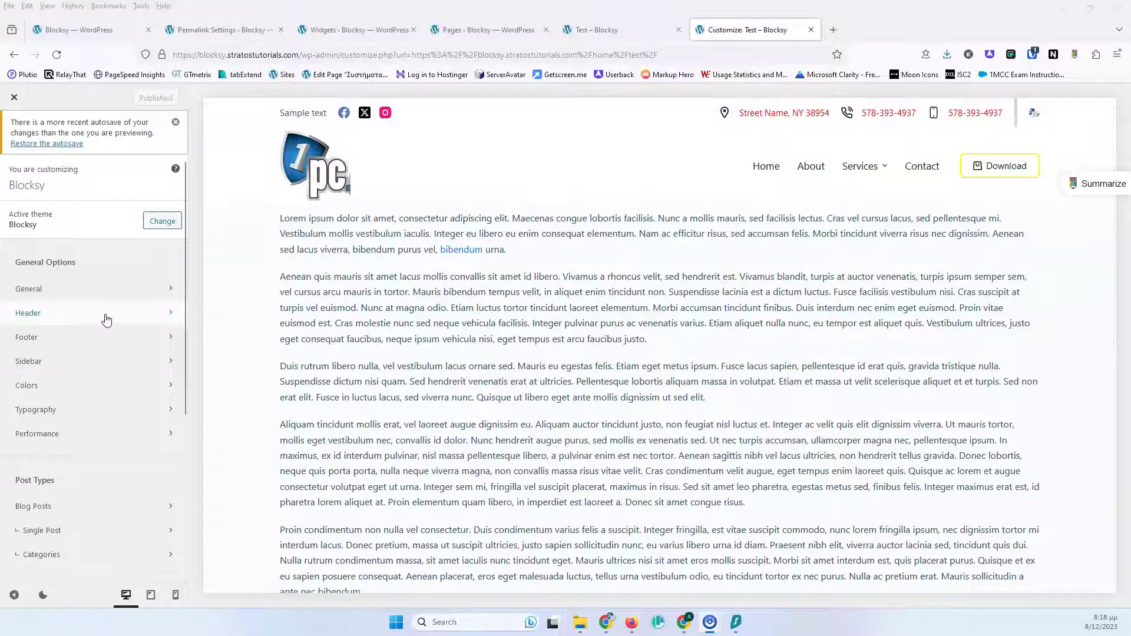
pyautogui.click(101, 344)
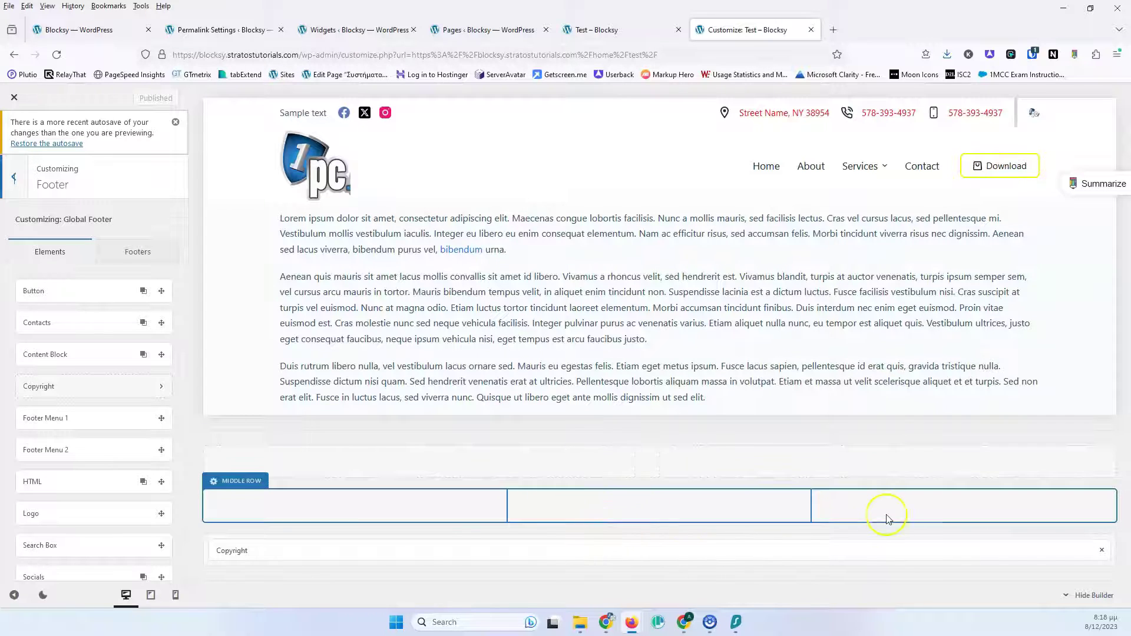
pyautogui.scroll(-10, 406, 300)
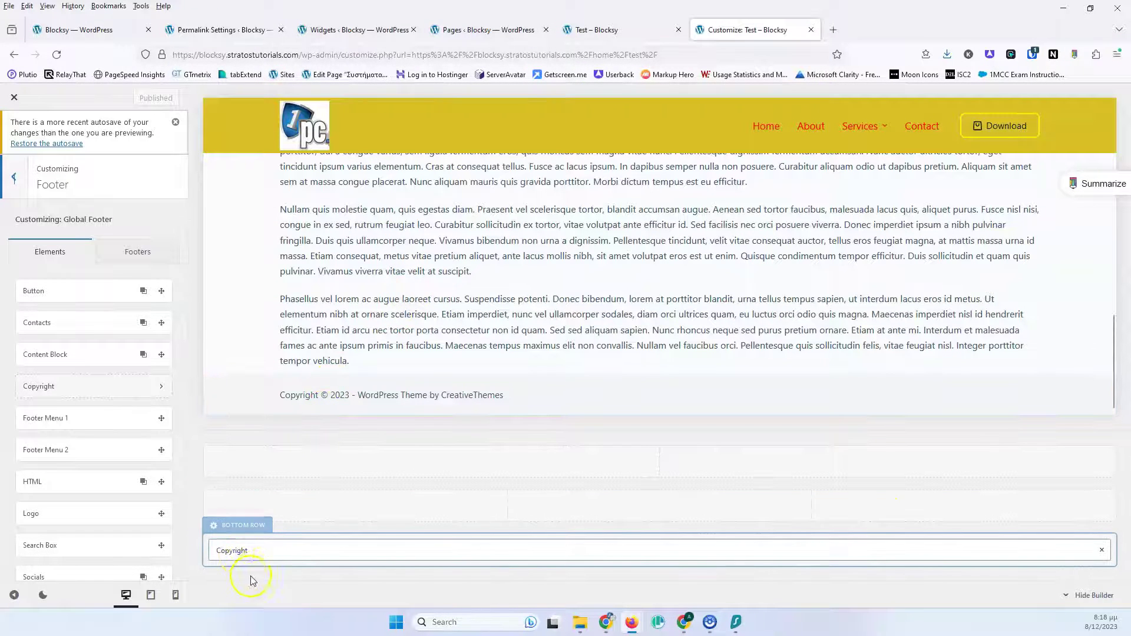
pyautogui.moveTo(228, 543); pyautogui.dragTo(431, 492)
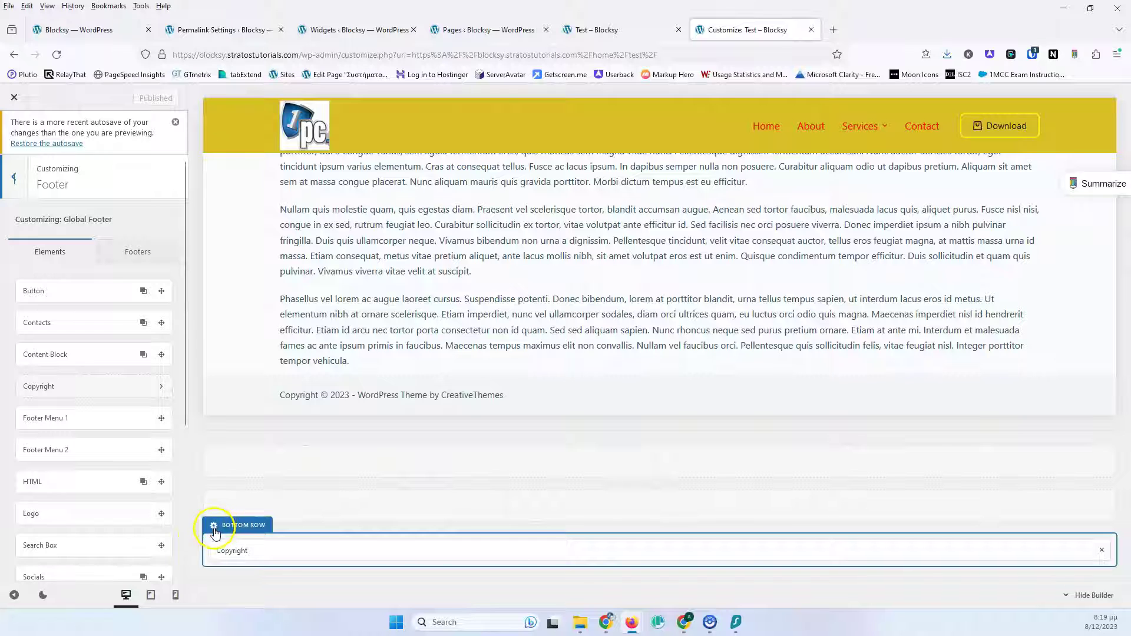
# Shorten the footer Copyright element's text to "Copyright © {current_year}".
pyautogui.click(275, 553)
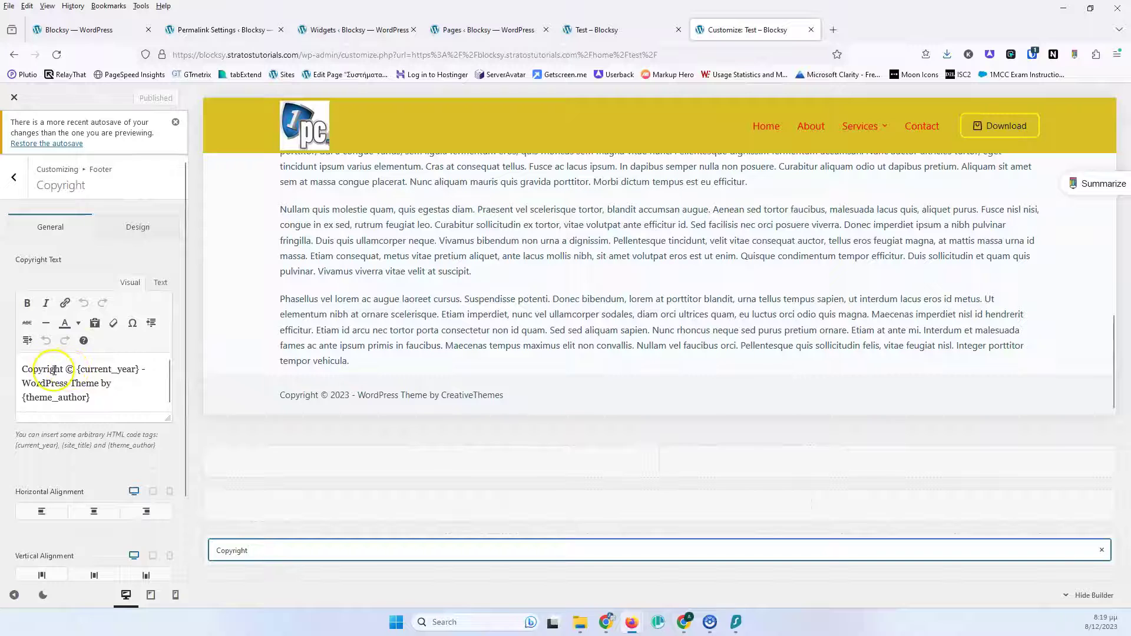
pyautogui.moveTo(77, 369); pyautogui.dragTo(118, 375)
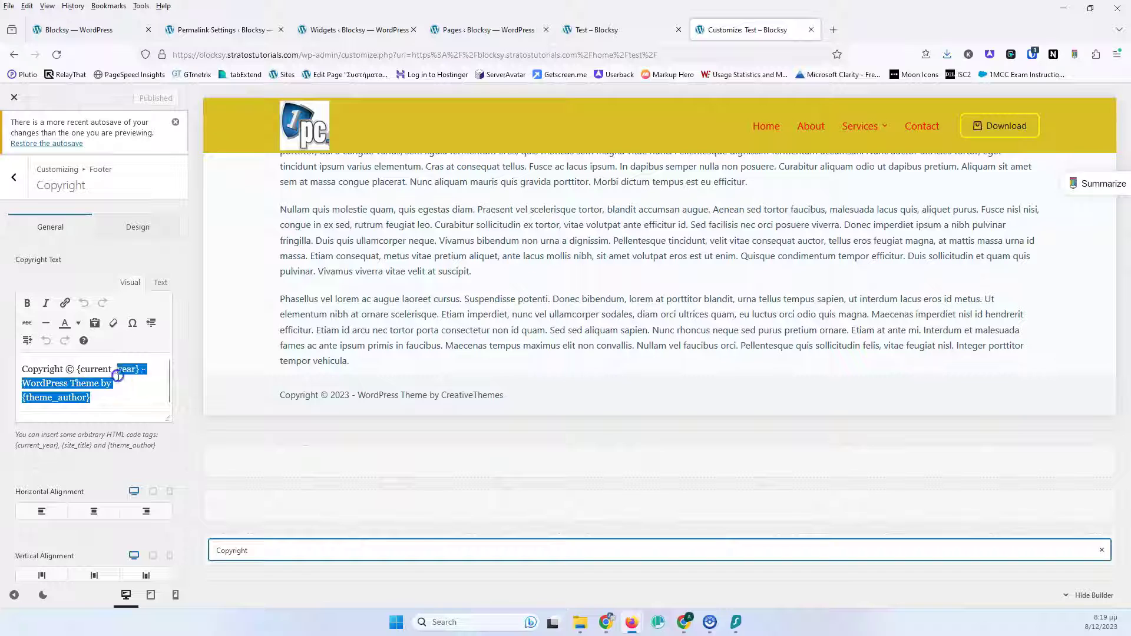
pyautogui.press('BackSpace')
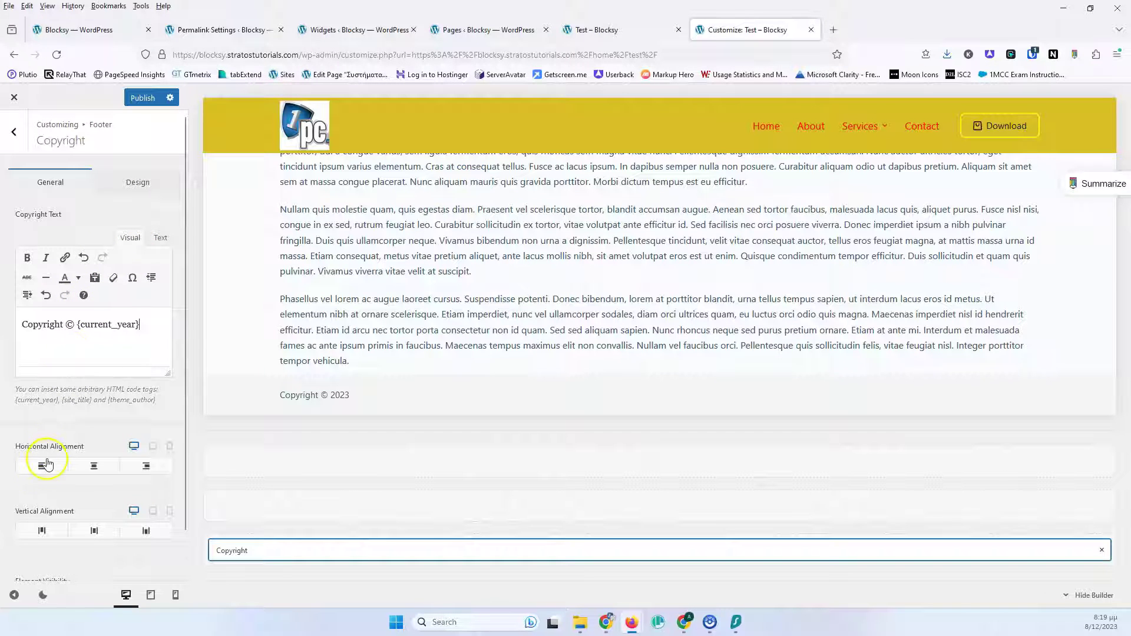
# Preview centre and right alignment for the copyright text, and settle on left horizontal and middle vertical alignment.
pyautogui.click(94, 466)
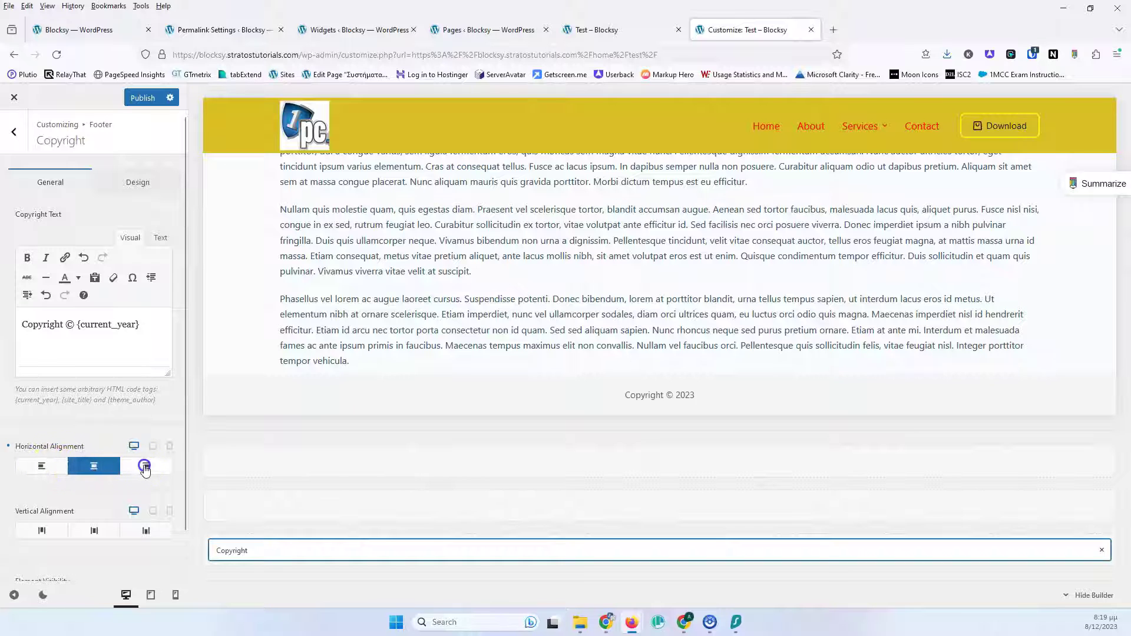
pyautogui.click(146, 467)
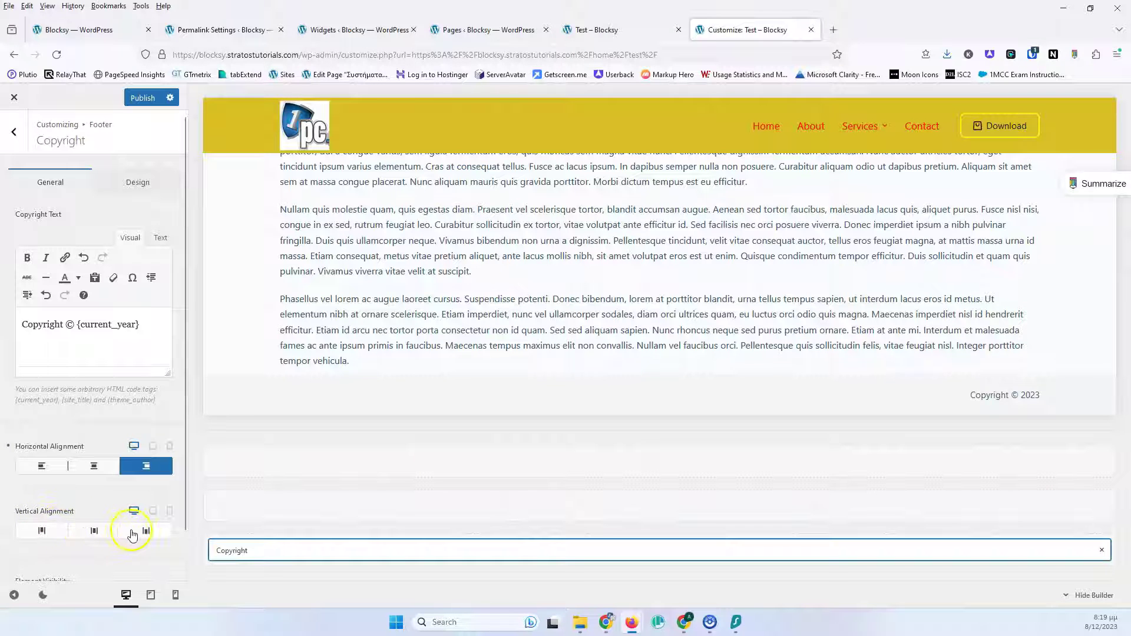
pyautogui.click(98, 532)
pyautogui.scroll(-1, 100, 530)
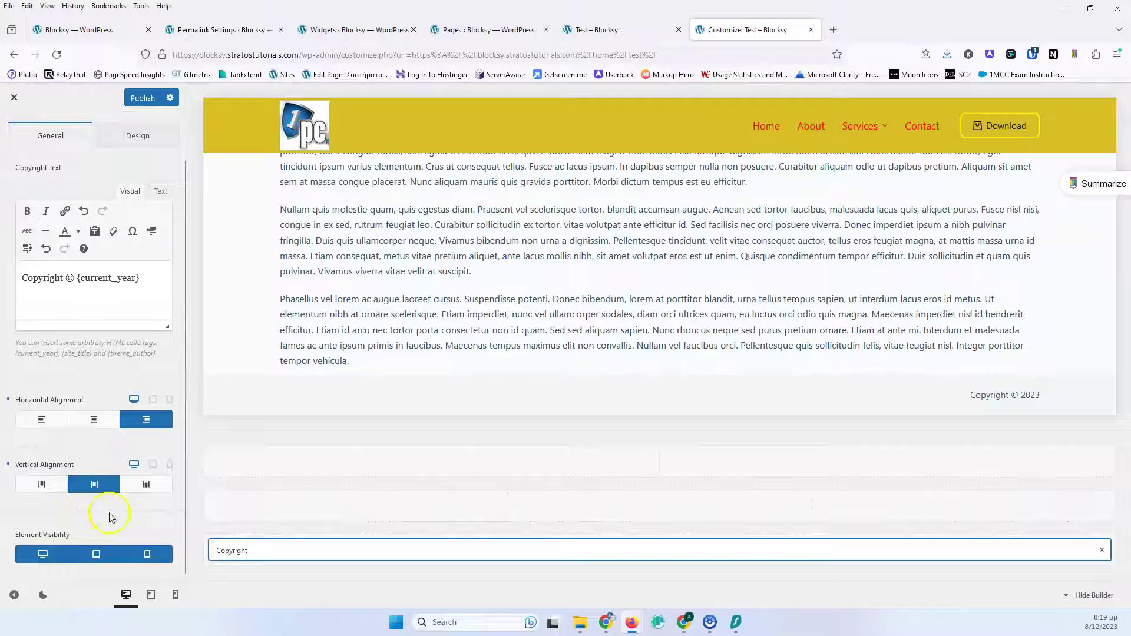
pyautogui.click(52, 427)
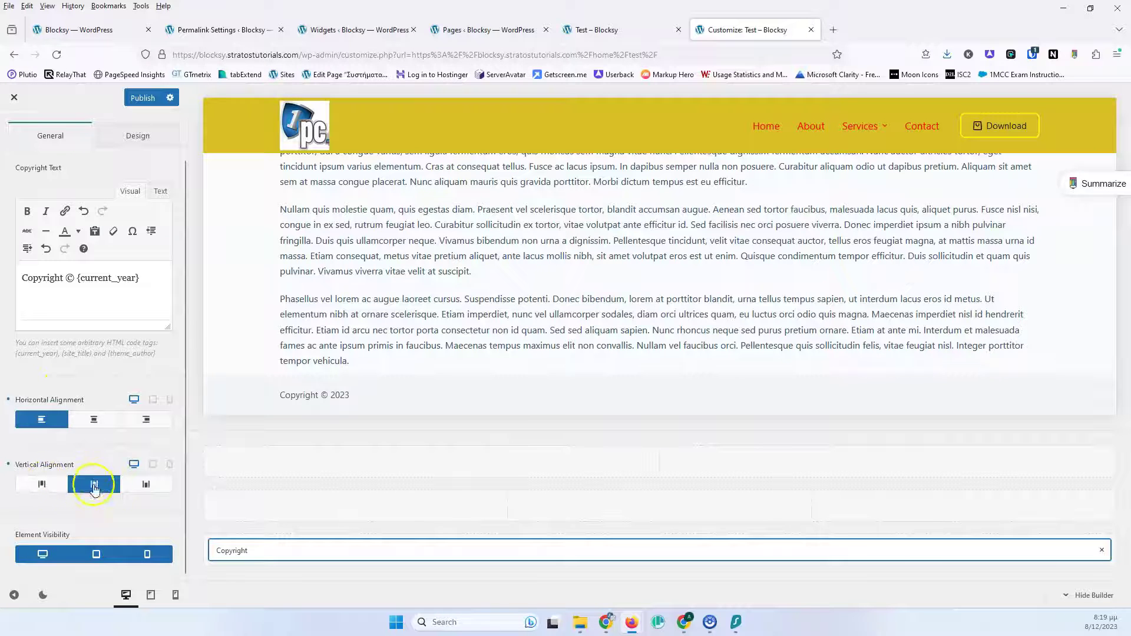
# Set the copyright text's font size to 12 px in its design settings.
pyautogui.scroll(1, 92, 489)
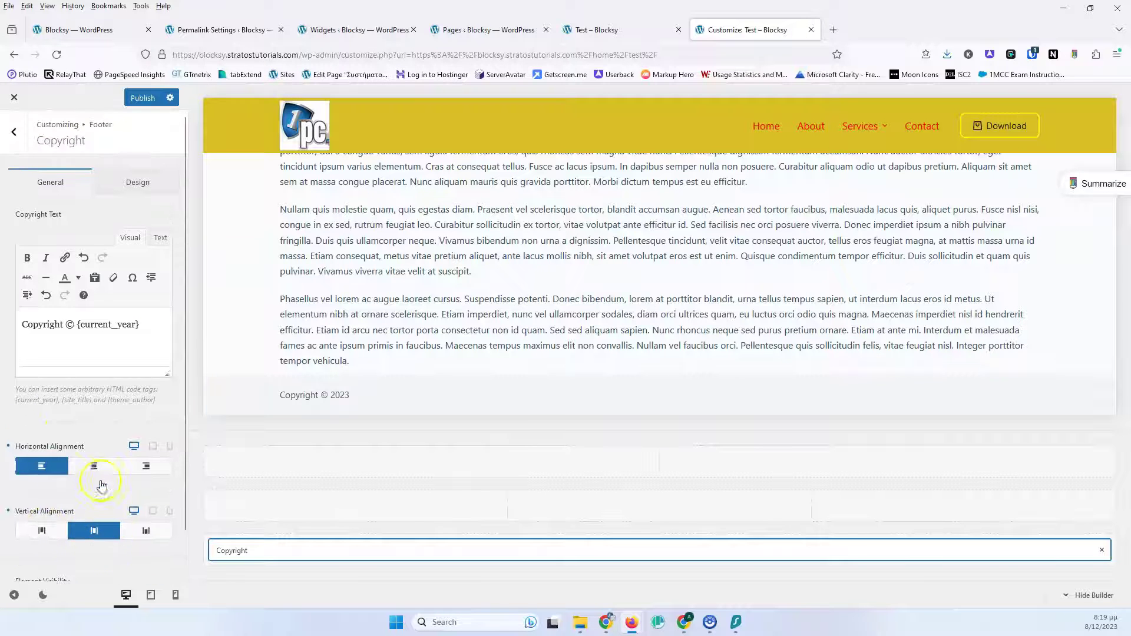
pyautogui.click(138, 183)
pyautogui.click(86, 236)
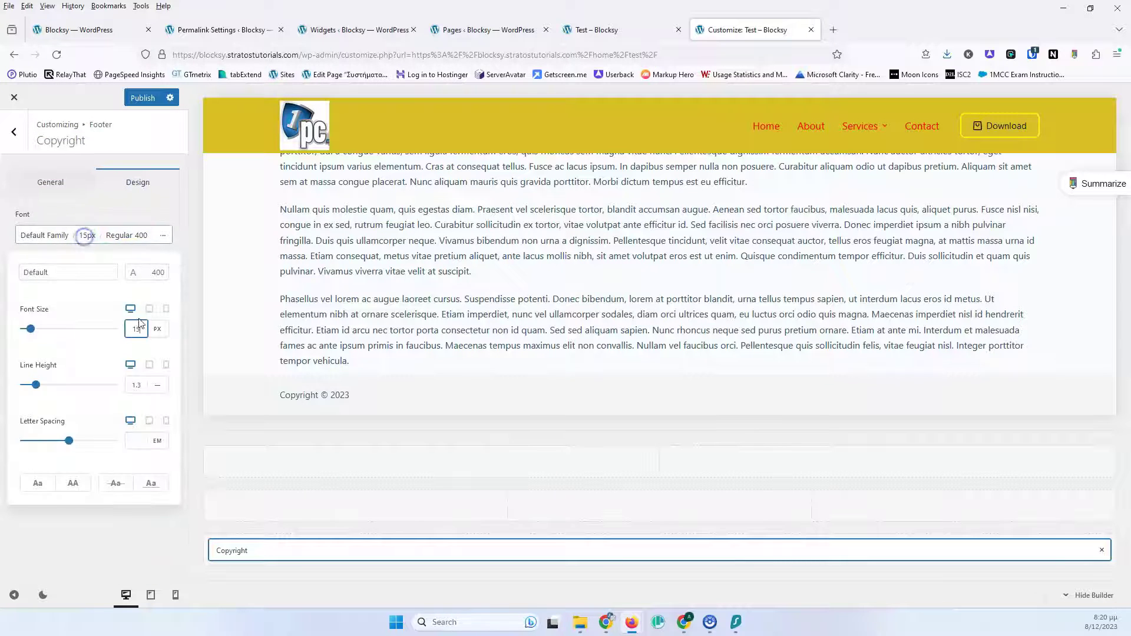
pyautogui.press('BackSpace')
pyautogui.write('2')
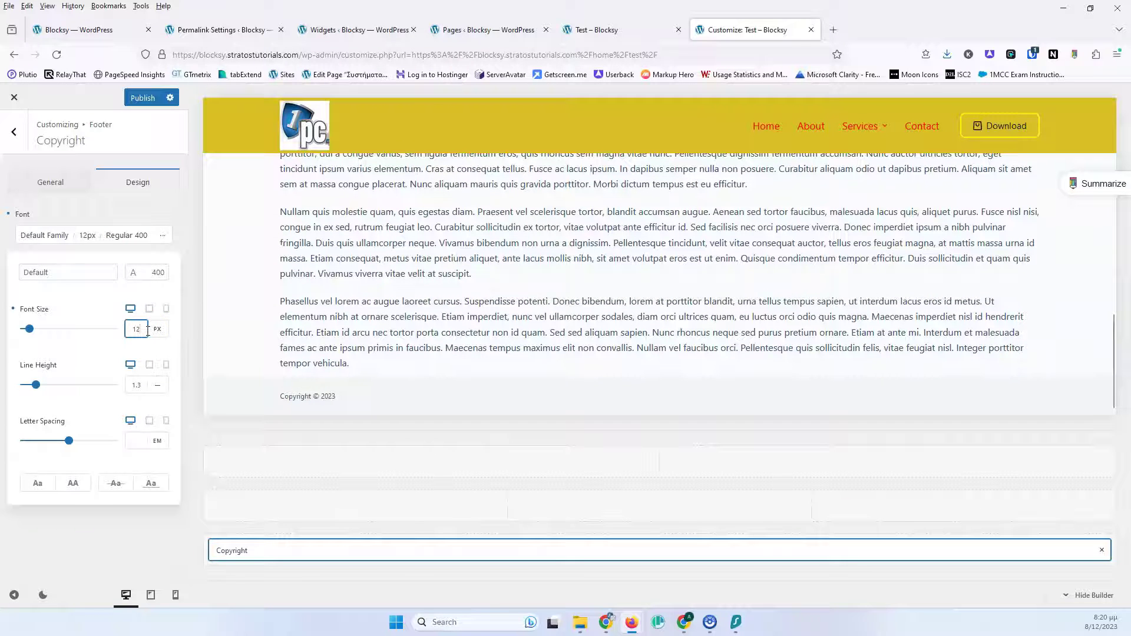
pyautogui.click(153, 214)
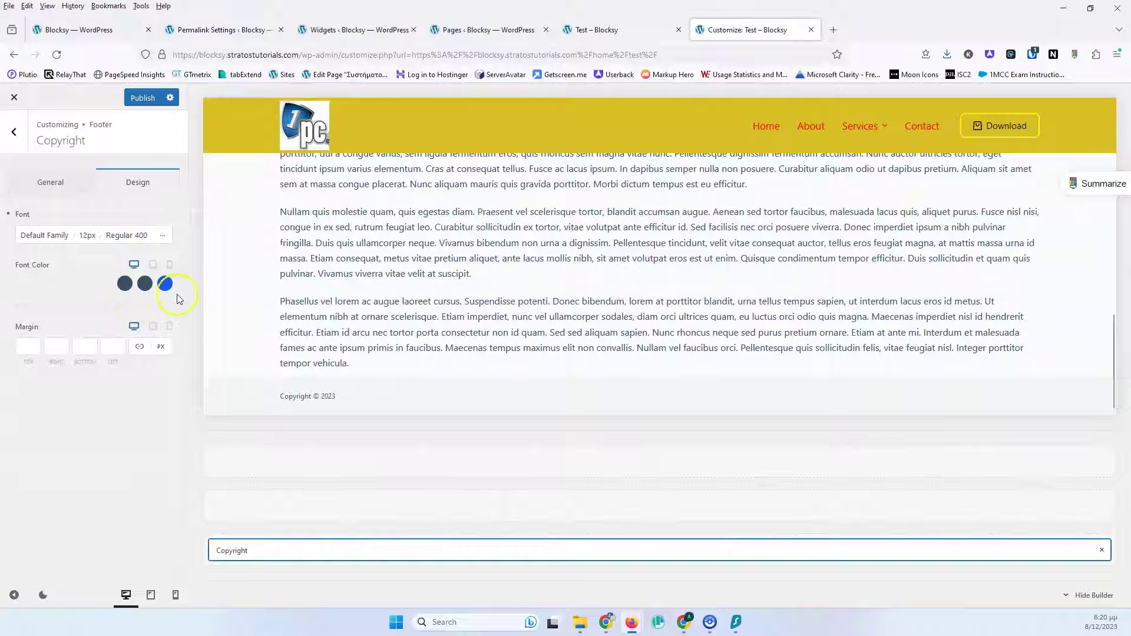
# Change the copyright text's initial font color to the near-black palette color.
pyautogui.click(123, 285)
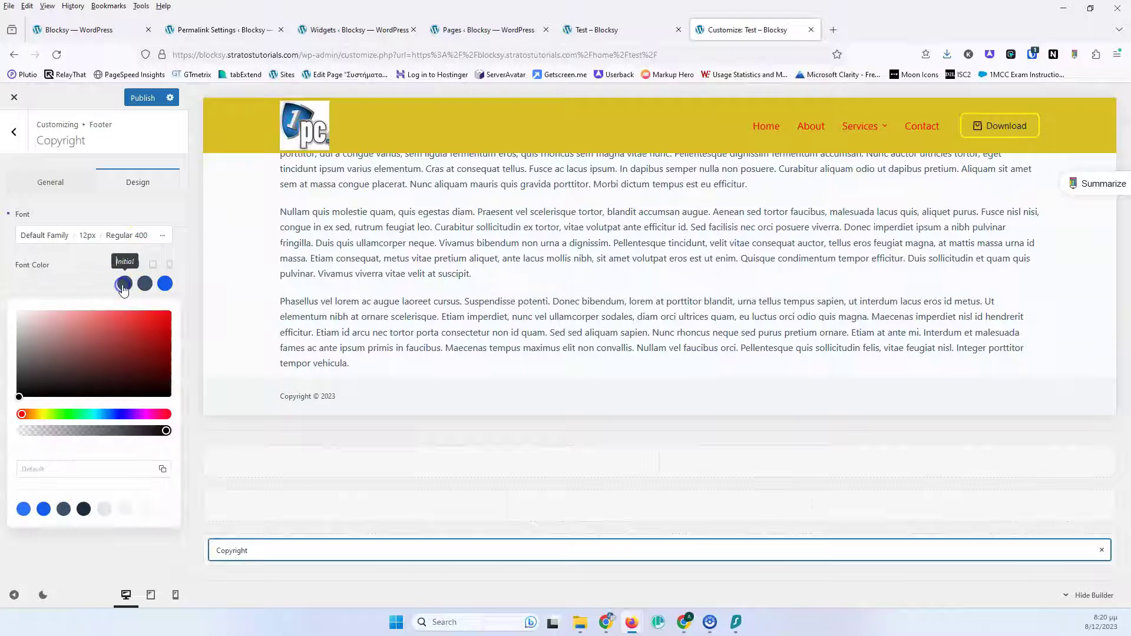
pyautogui.click(82, 510)
pyautogui.click(84, 274)
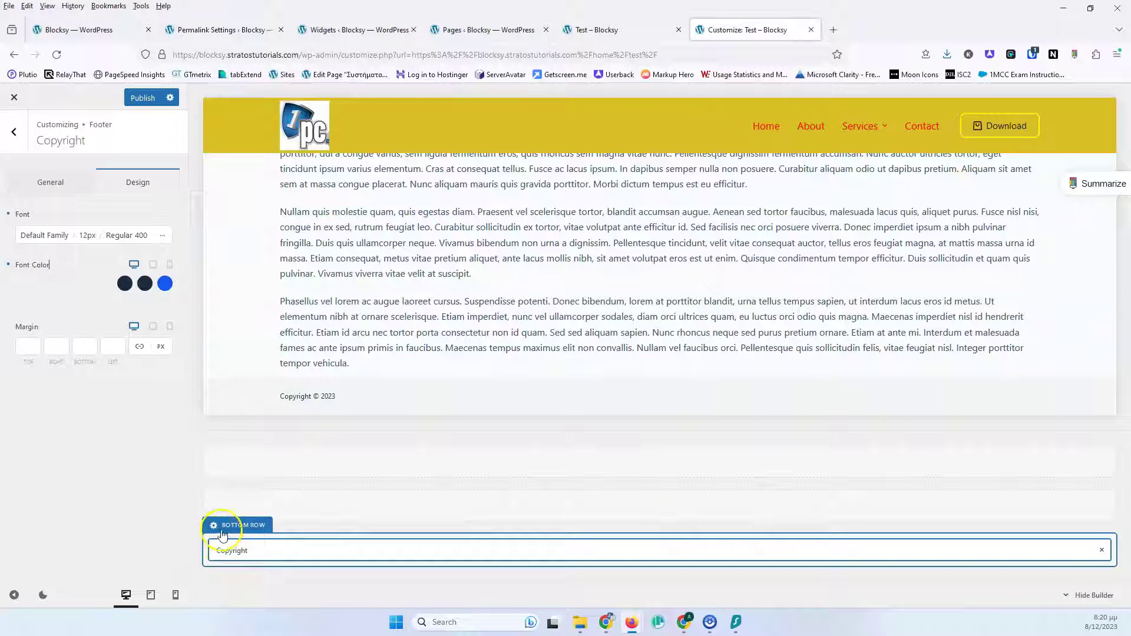
# Divide the footer's bottom row into 2 columns, preview each unequal column layout and keep the equal-width layout.
pyautogui.click(215, 530)
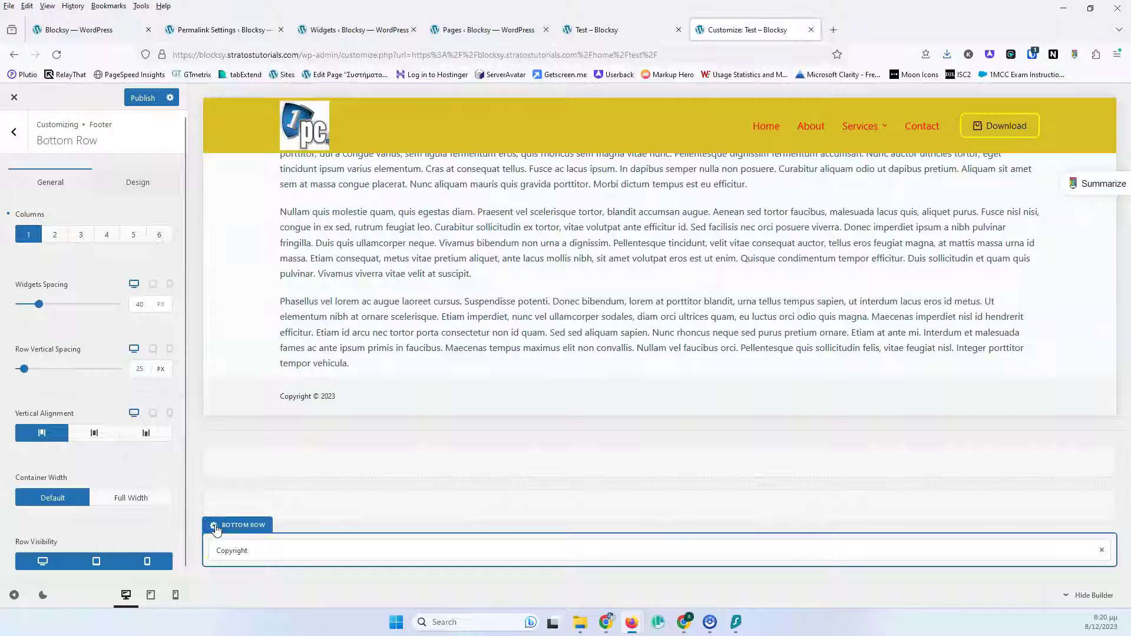
pyautogui.click(215, 529)
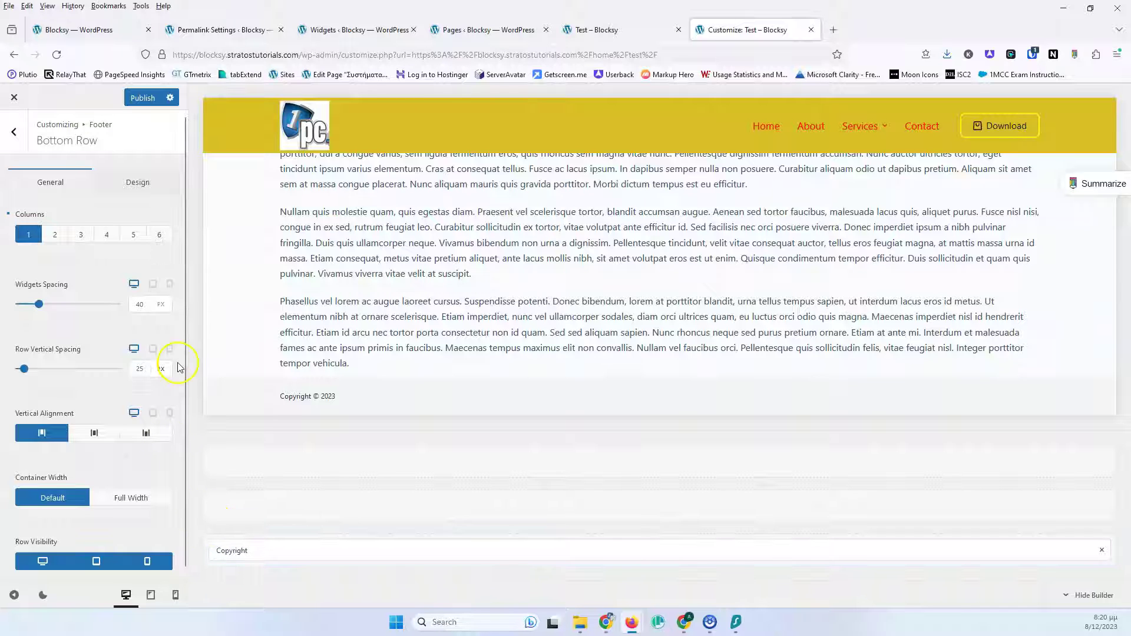
pyautogui.click(59, 239)
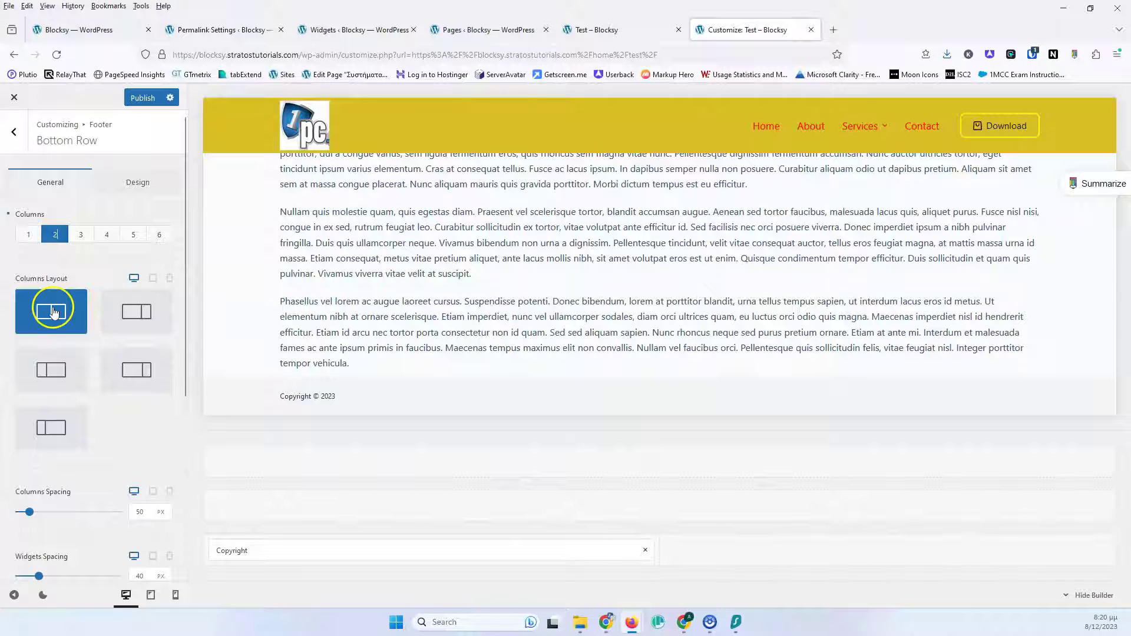
pyautogui.click(145, 323)
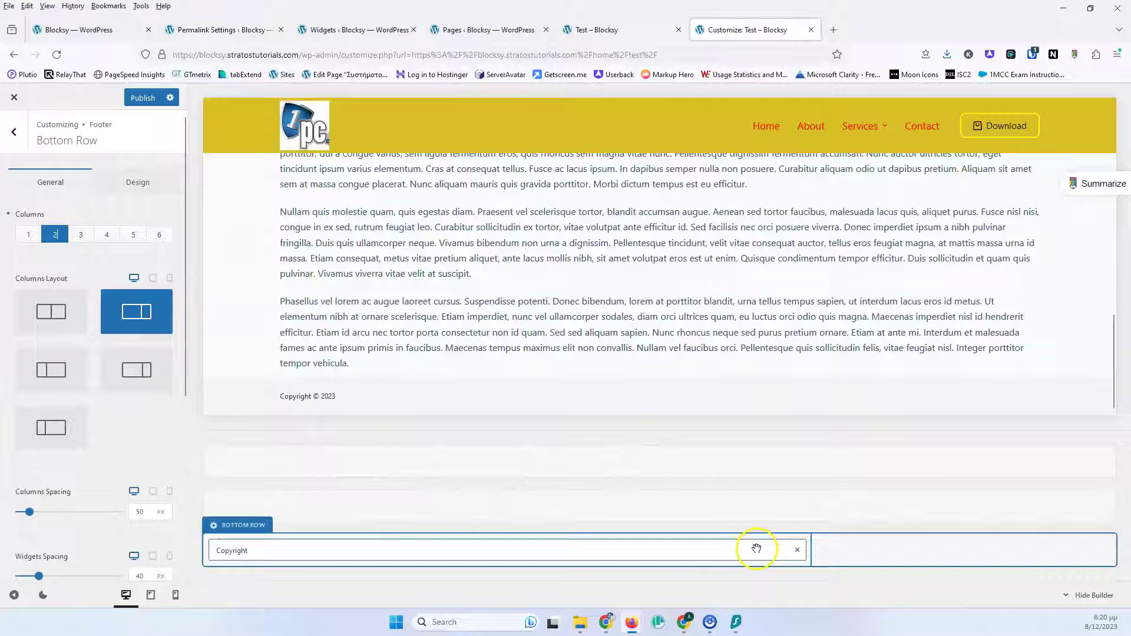
pyautogui.click(69, 371)
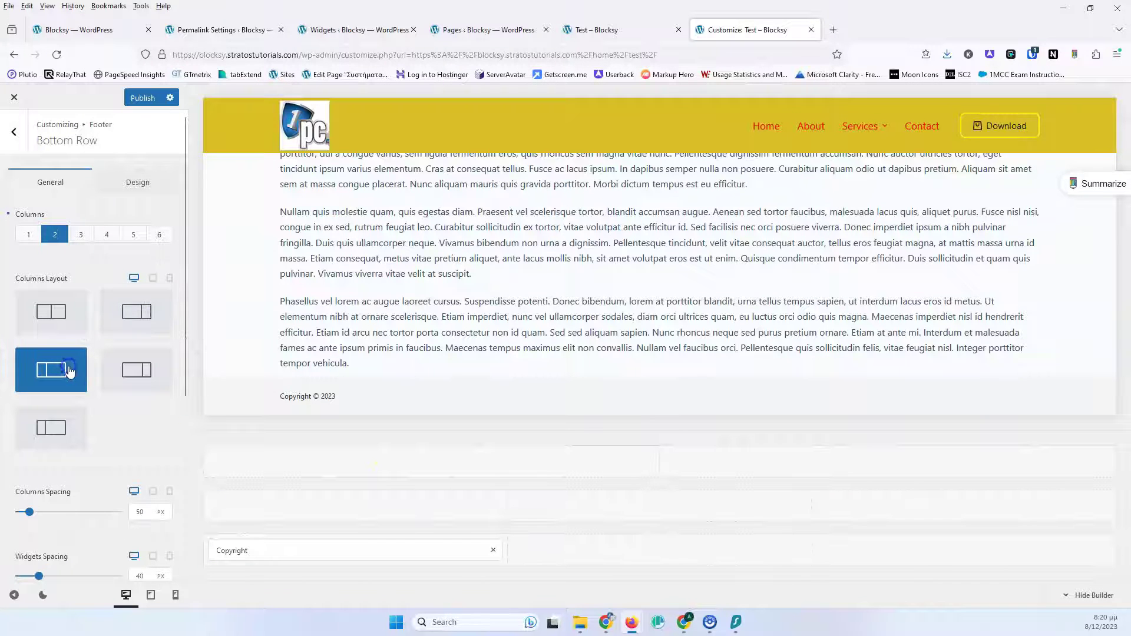
pyautogui.click(126, 375)
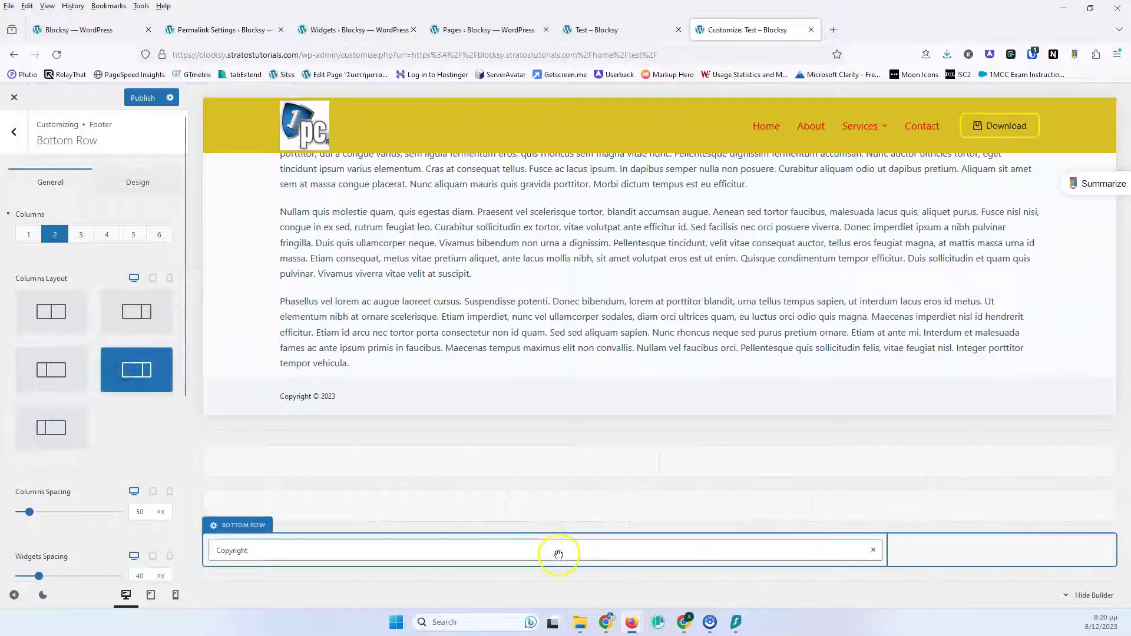
pyautogui.click(49, 429)
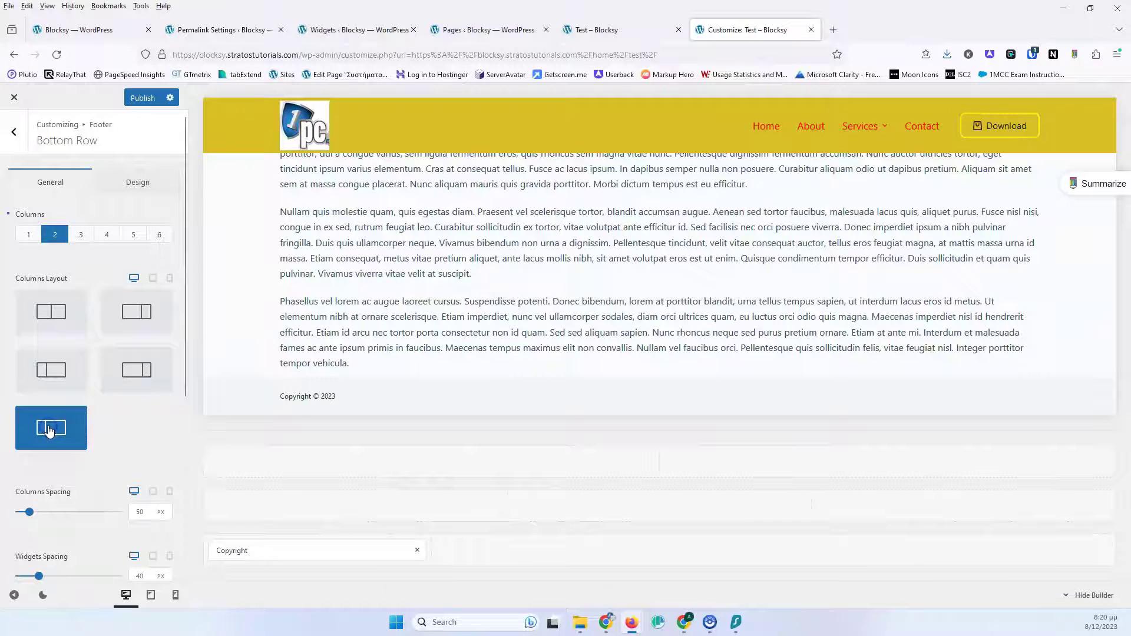
pyautogui.click(73, 328)
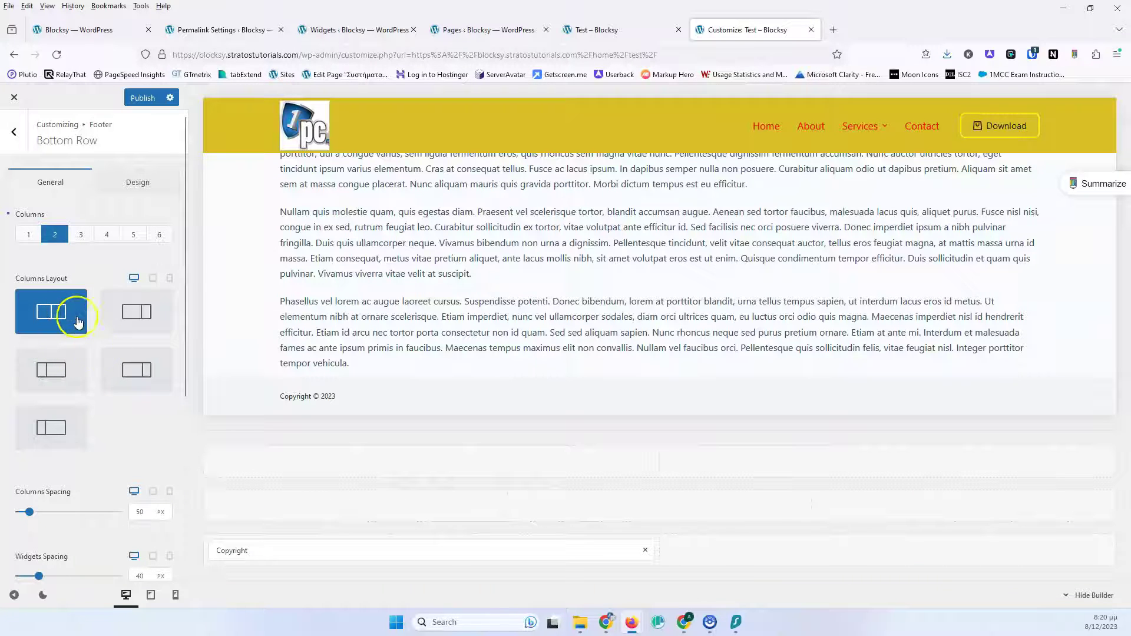
# Reduce the bottom row's vertical spacing to 10 px.
pyautogui.scroll(-3, 77, 457)
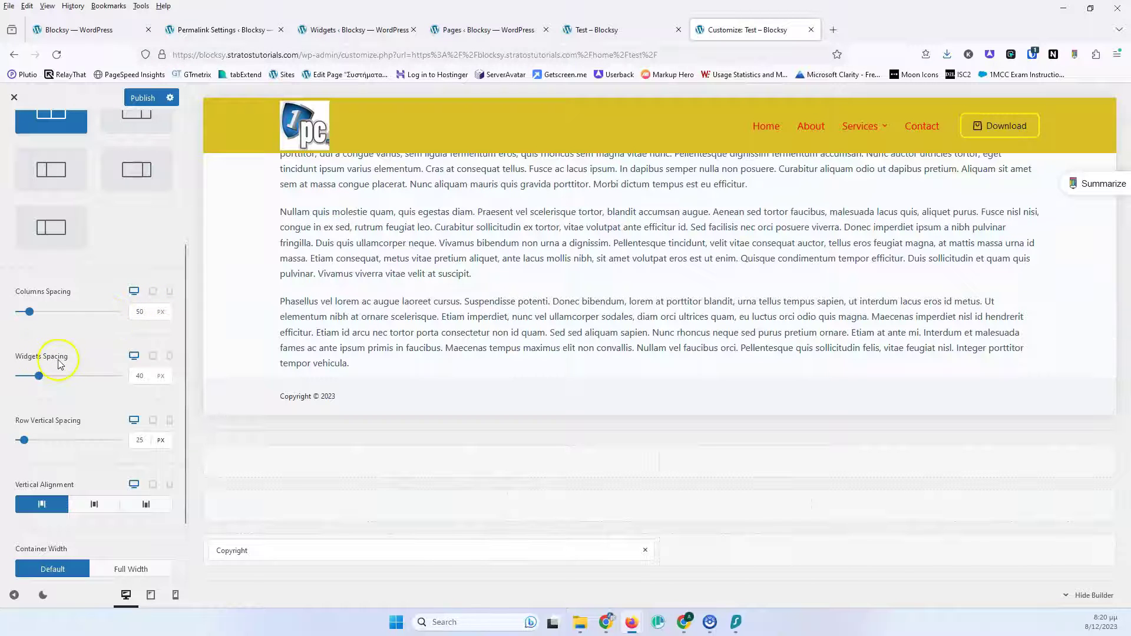
pyautogui.click(86, 405)
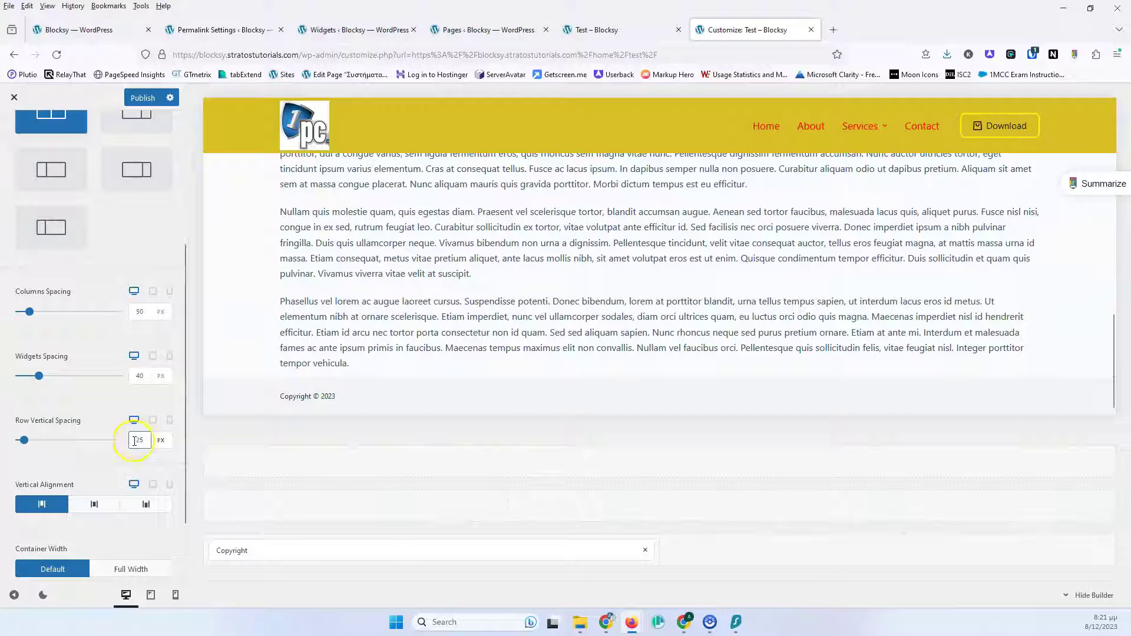
pyautogui.press('Down')
pyautogui.press('Down')
pyautogui.press('Down')
pyautogui.press('Down')
pyautogui.press('Down')
pyautogui.press('Down')
pyautogui.press('Down')
pyautogui.press('Down')
pyautogui.press('Down')
pyautogui.press('Down')
pyautogui.press('Down')
pyautogui.press('Down')
pyautogui.press('Down')
pyautogui.press('Down')
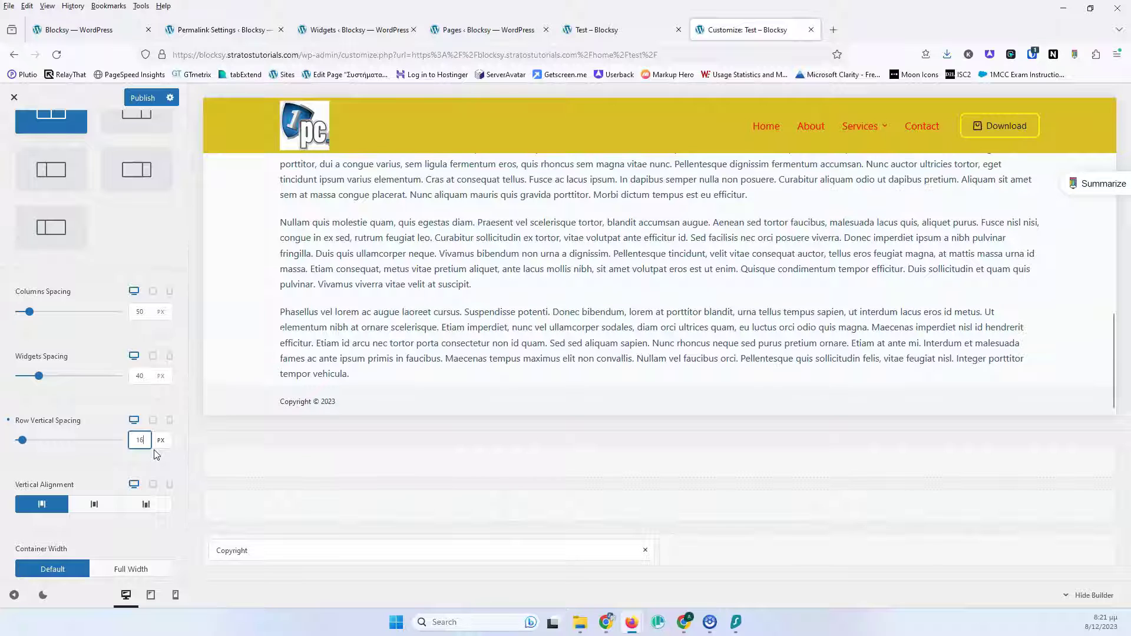
pyautogui.press('Down')
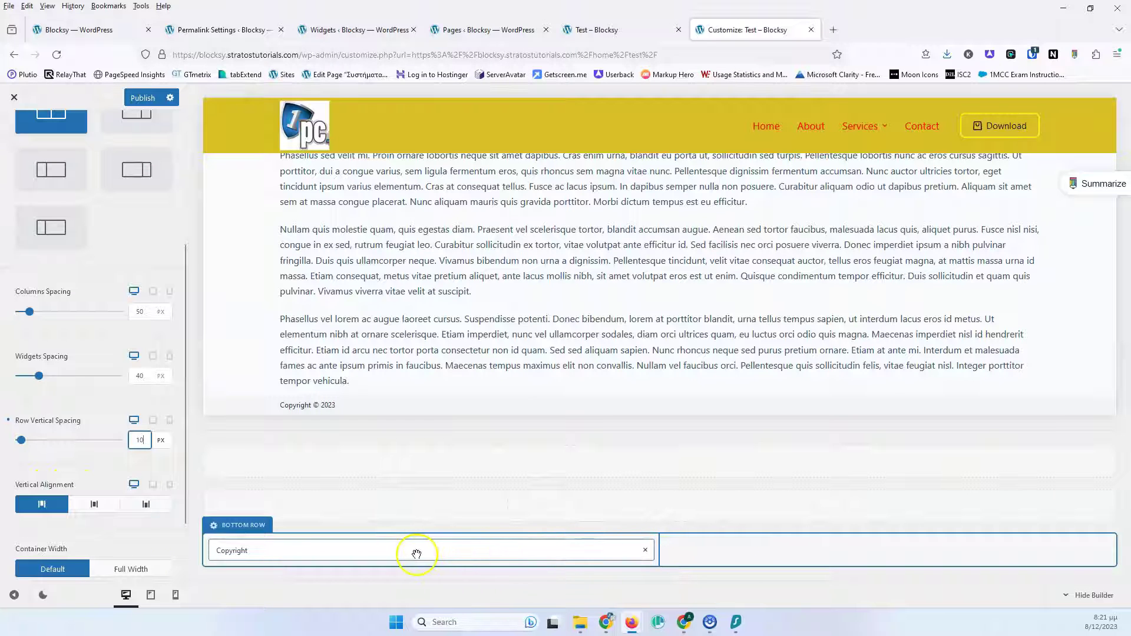
# Try the Full Width container for the bottom row and return it to Default.
pyautogui.scroll(-1, 101, 523)
pyautogui.scroll(-1, 101, 523)
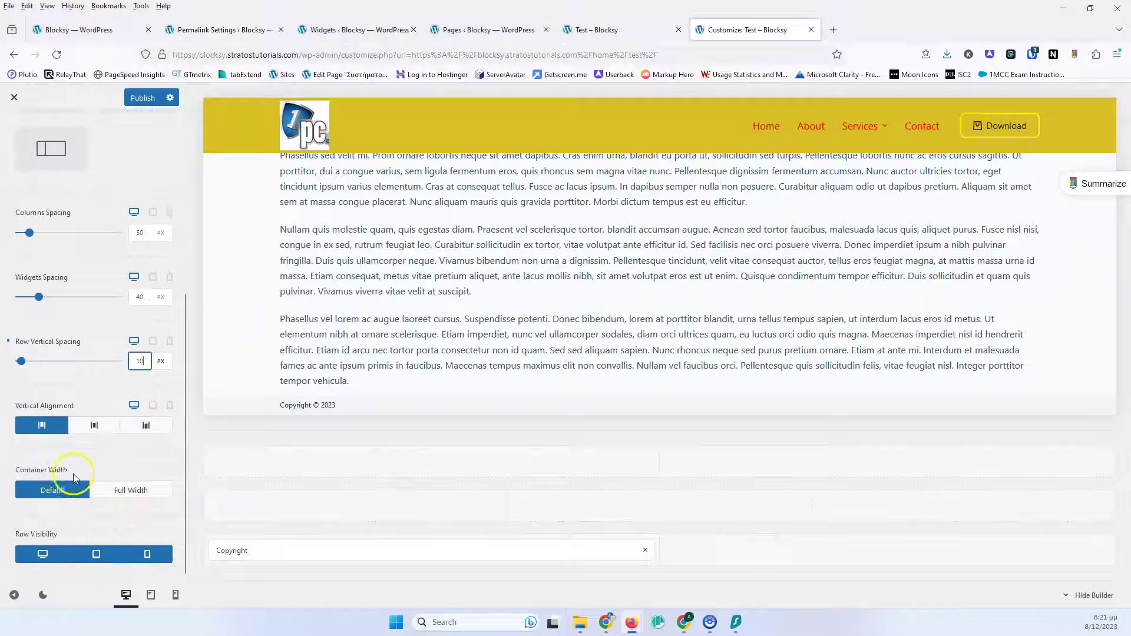
pyautogui.click(134, 493)
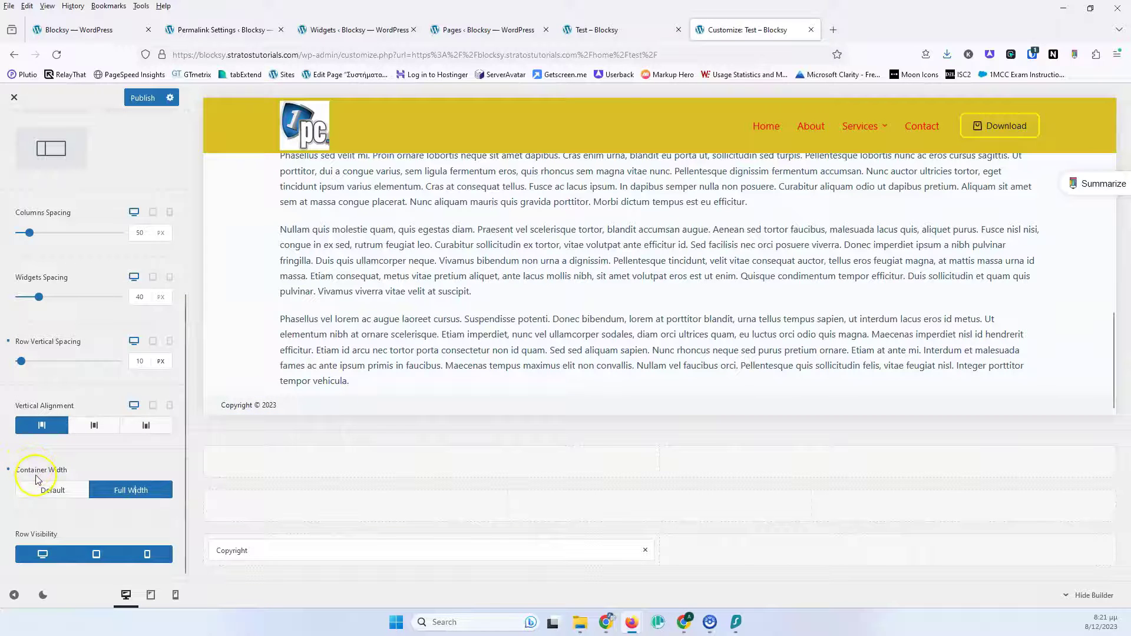
pyautogui.click(49, 488)
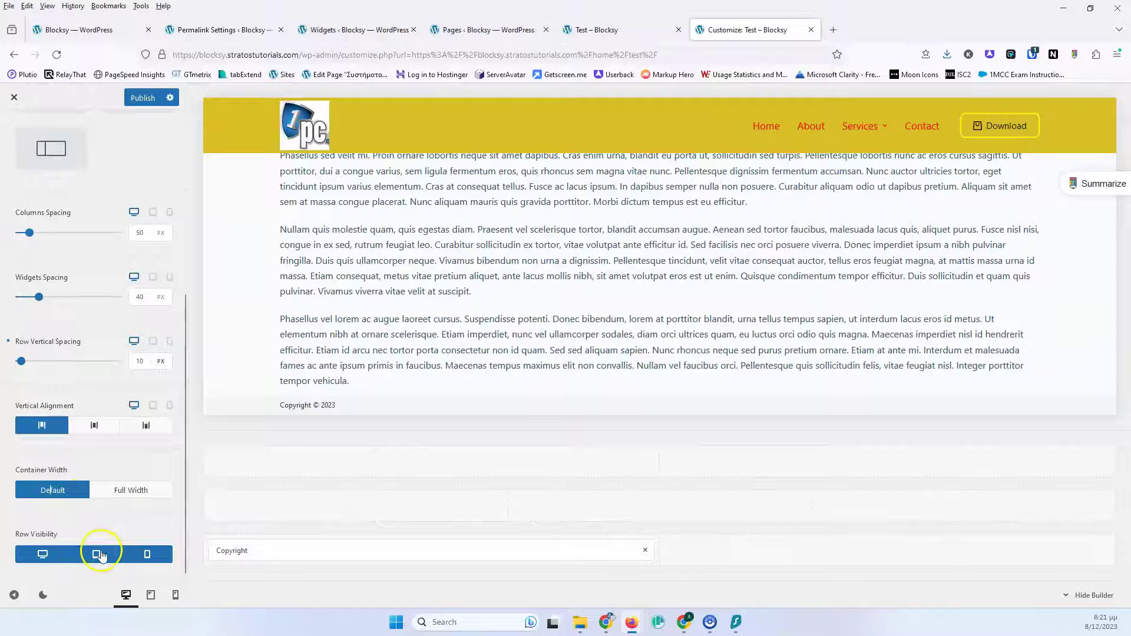
# Examine the bottom row's design options for the row background, top and bottom dividers, and columns divider.
pyautogui.scroll(5, 114, 551)
pyautogui.click(141, 184)
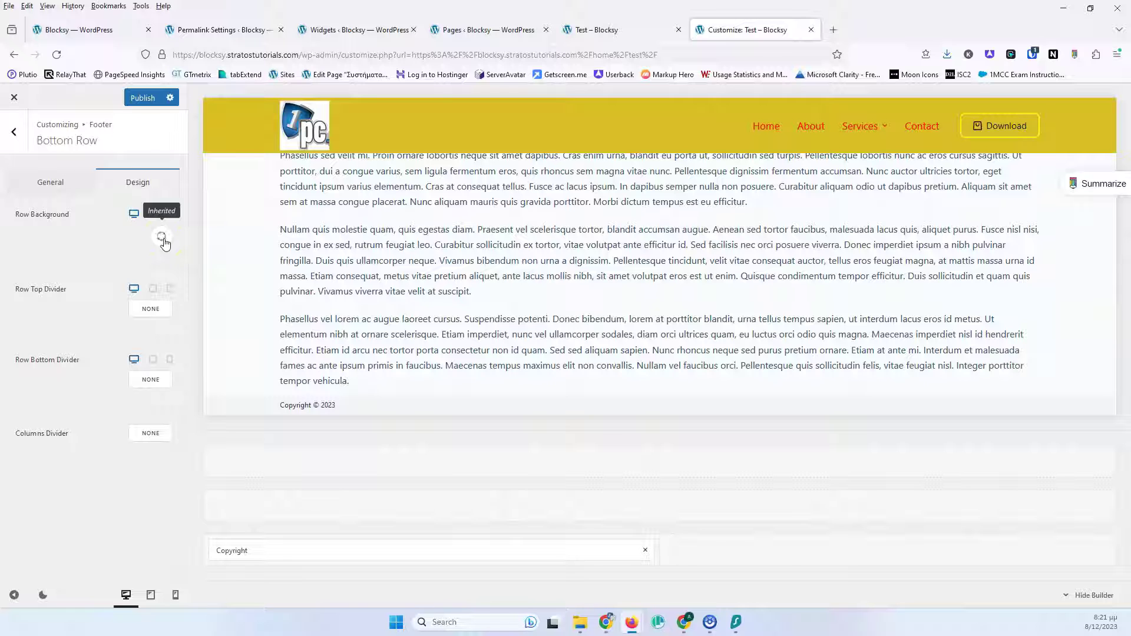
pyautogui.click(265, 458)
pyautogui.moveTo(223, 486)
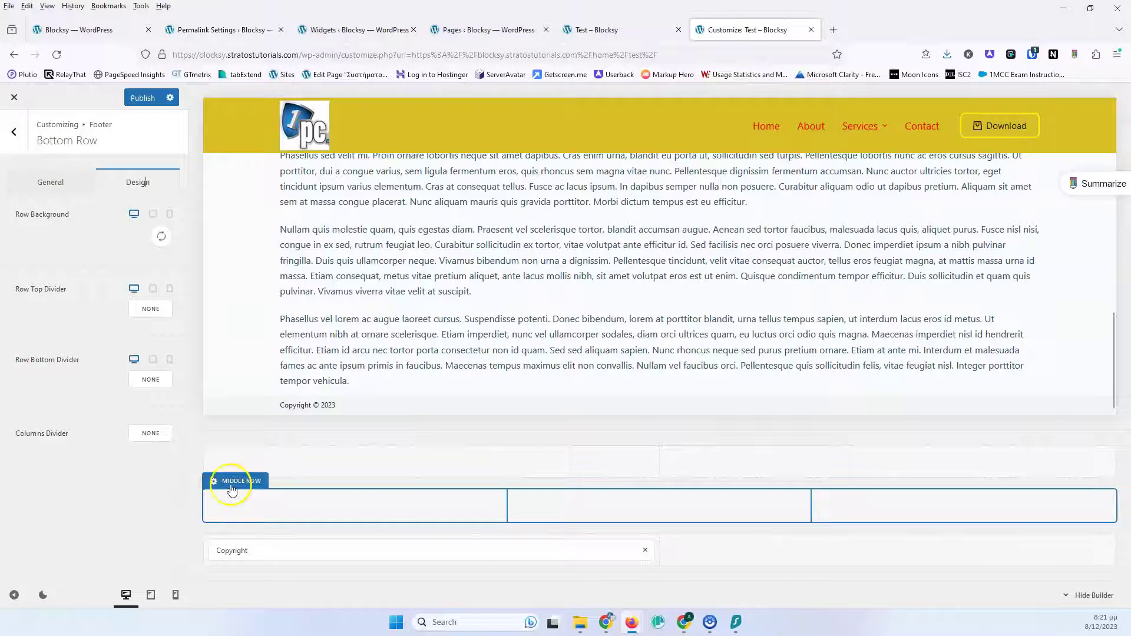
pyautogui.moveTo(227, 538)
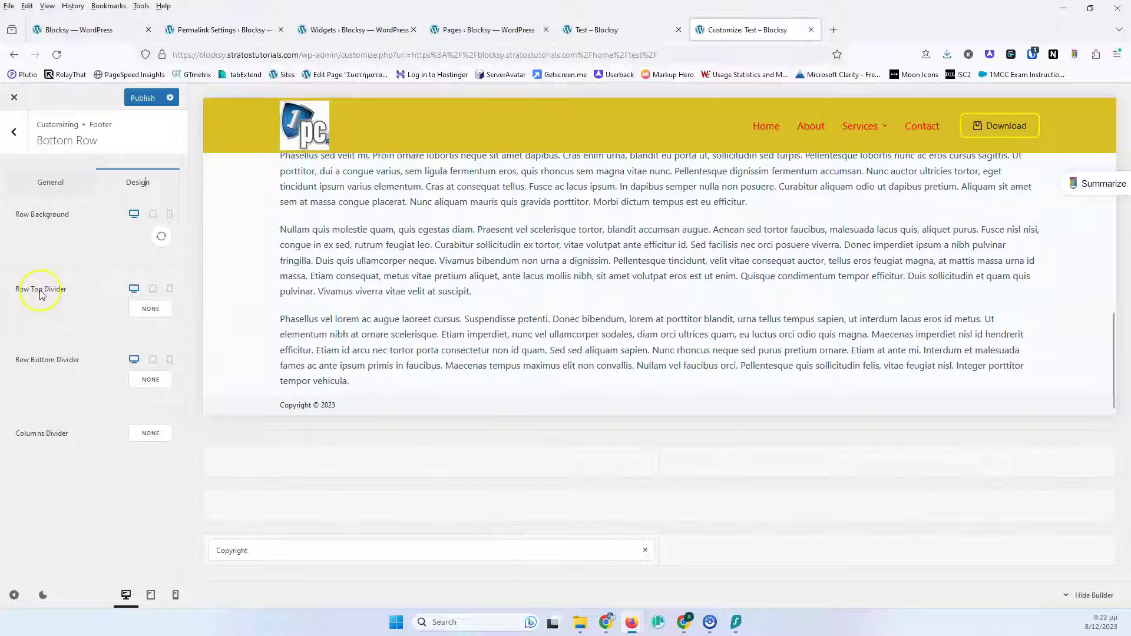
# Try a solid red 1 px top divider on the bottom row and return the divider style to None.
pyautogui.click(157, 315)
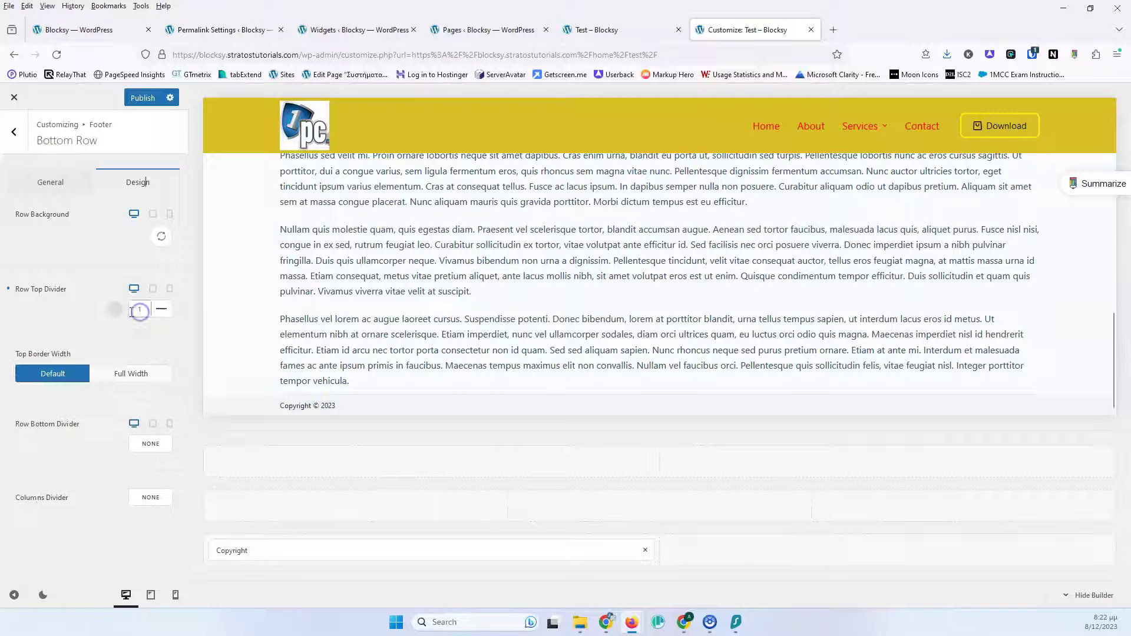
pyautogui.click(115, 308)
pyautogui.moveTo(93, 366); pyautogui.dragTo(172, 330)
pyautogui.click(98, 311)
pyautogui.click(161, 308)
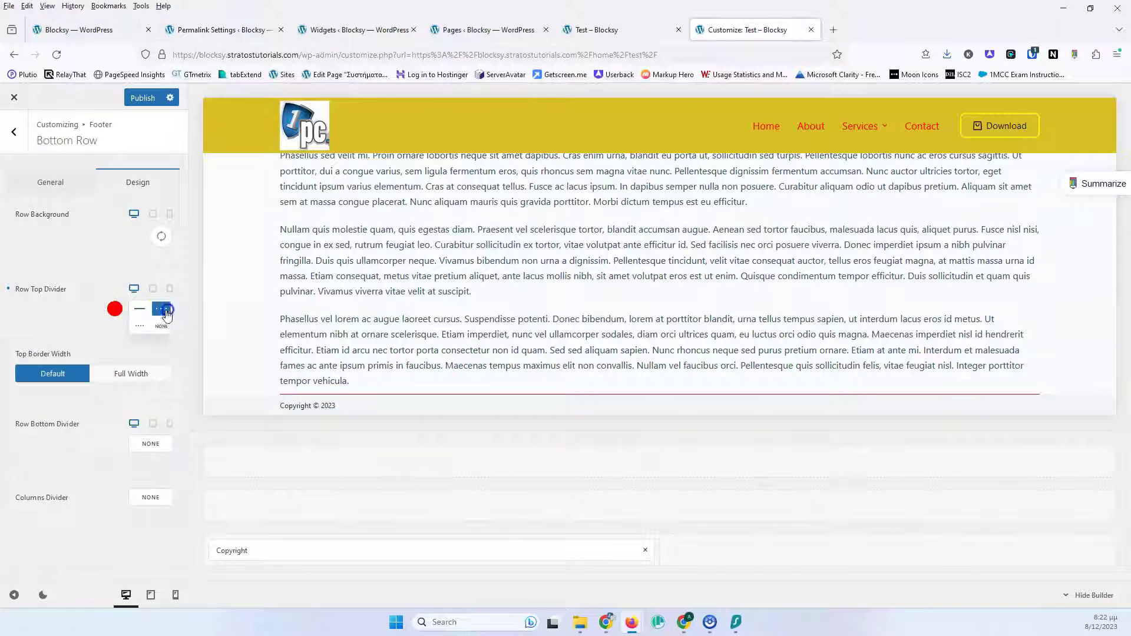
pyautogui.click(140, 309)
pyautogui.click(62, 370)
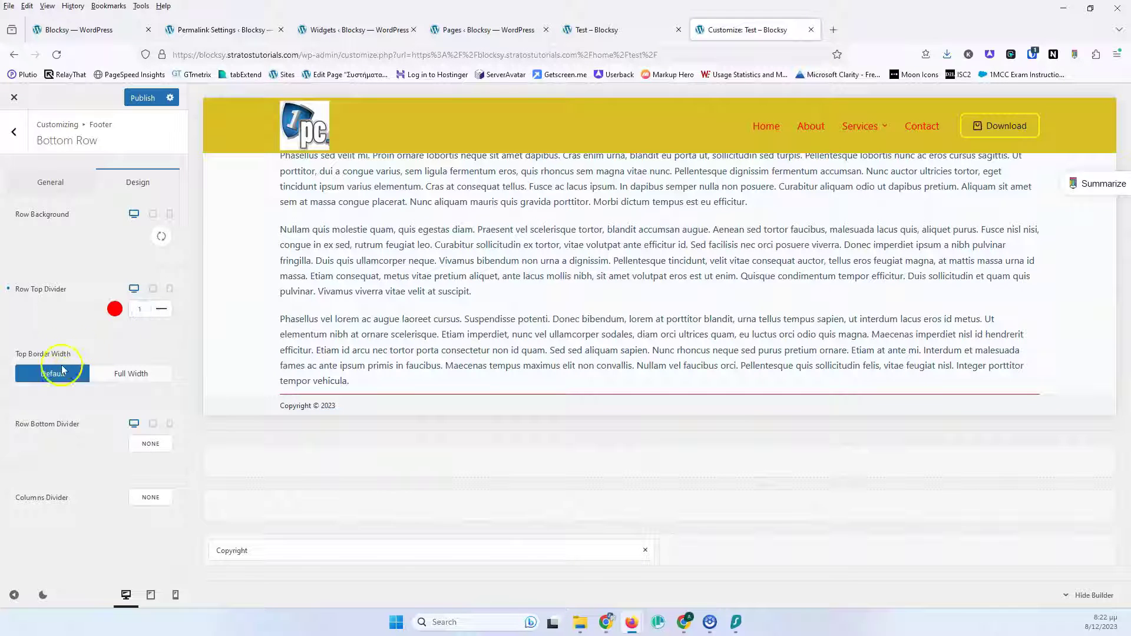
pyautogui.click(158, 313)
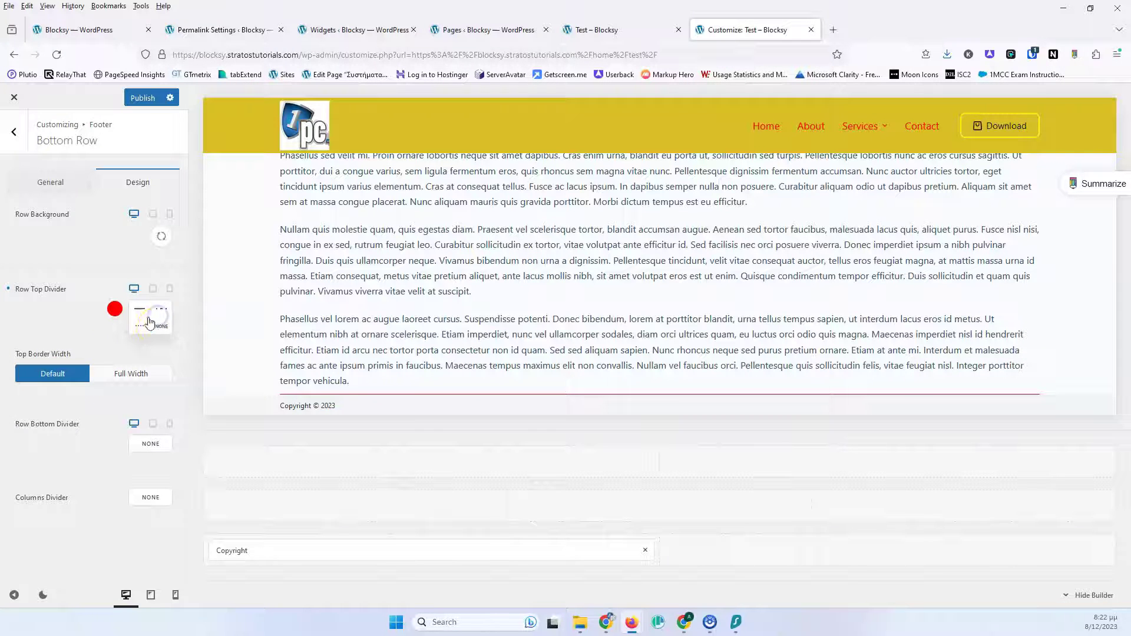
pyautogui.click(161, 326)
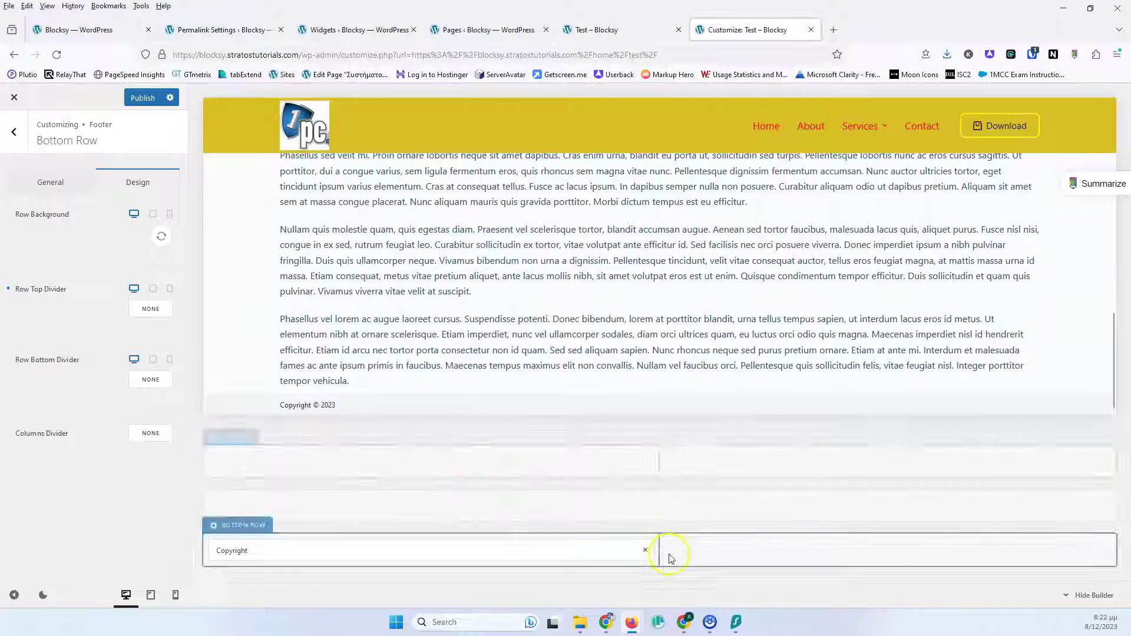
# Check the middle row's settings and divide the footer's top row into 3 equal columns.
pyautogui.click(59, 181)
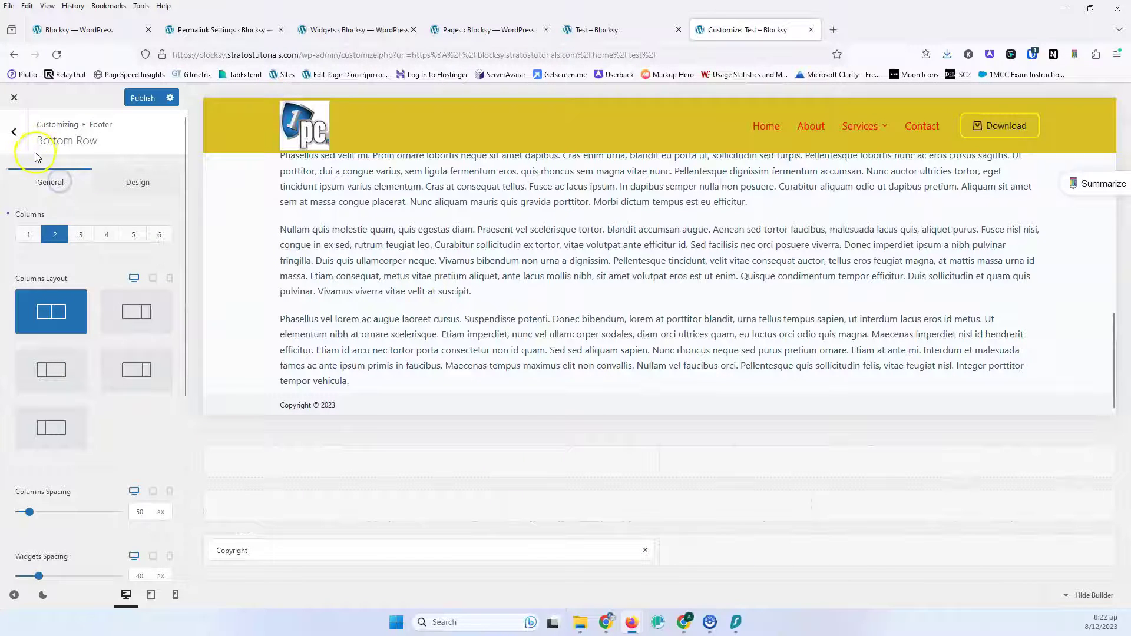
pyautogui.click(14, 131)
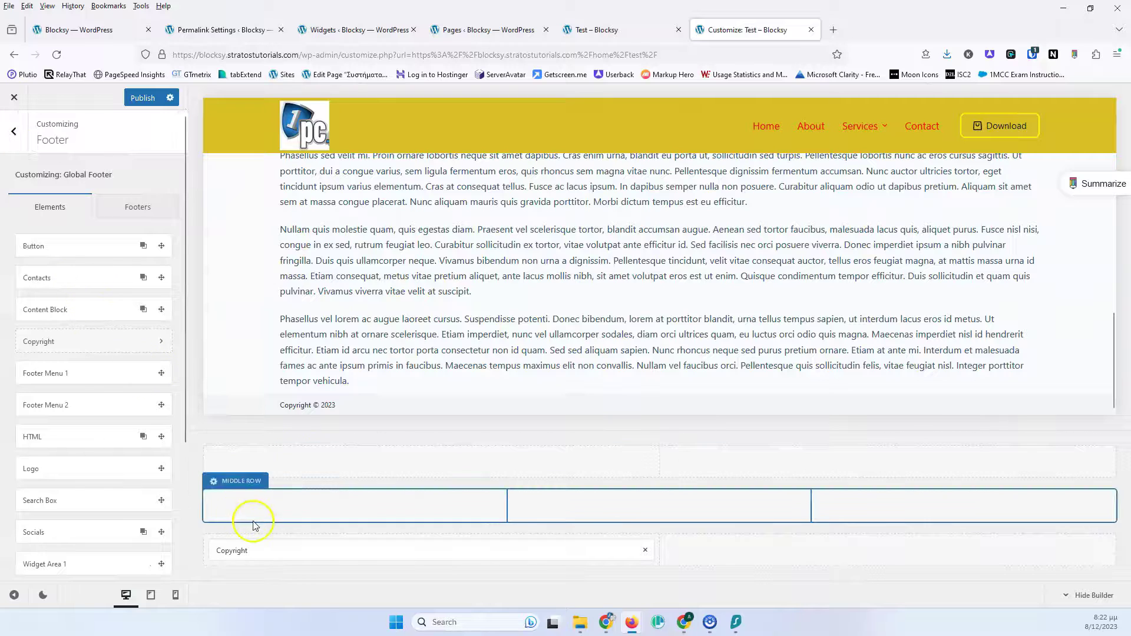
pyautogui.click(214, 486)
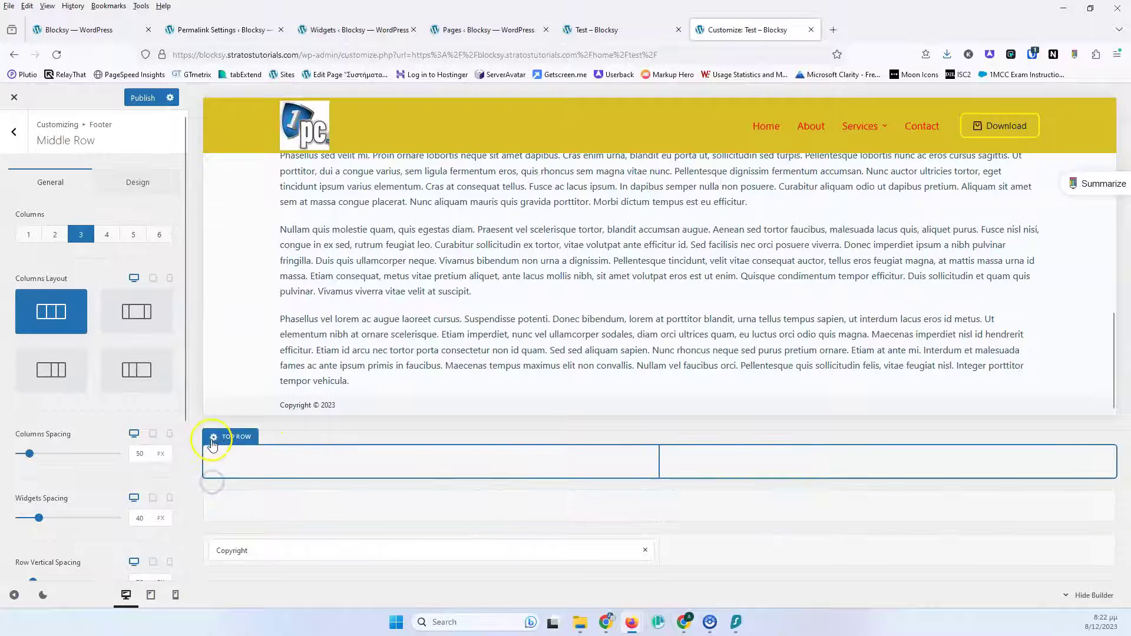
pyautogui.click(214, 447)
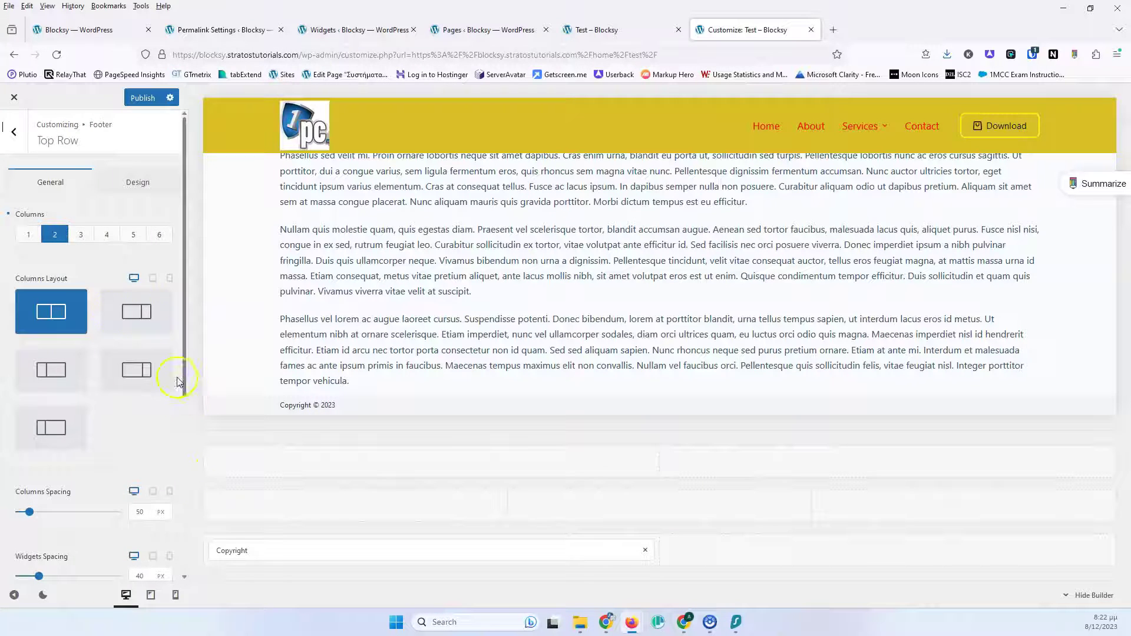
pyautogui.click(90, 238)
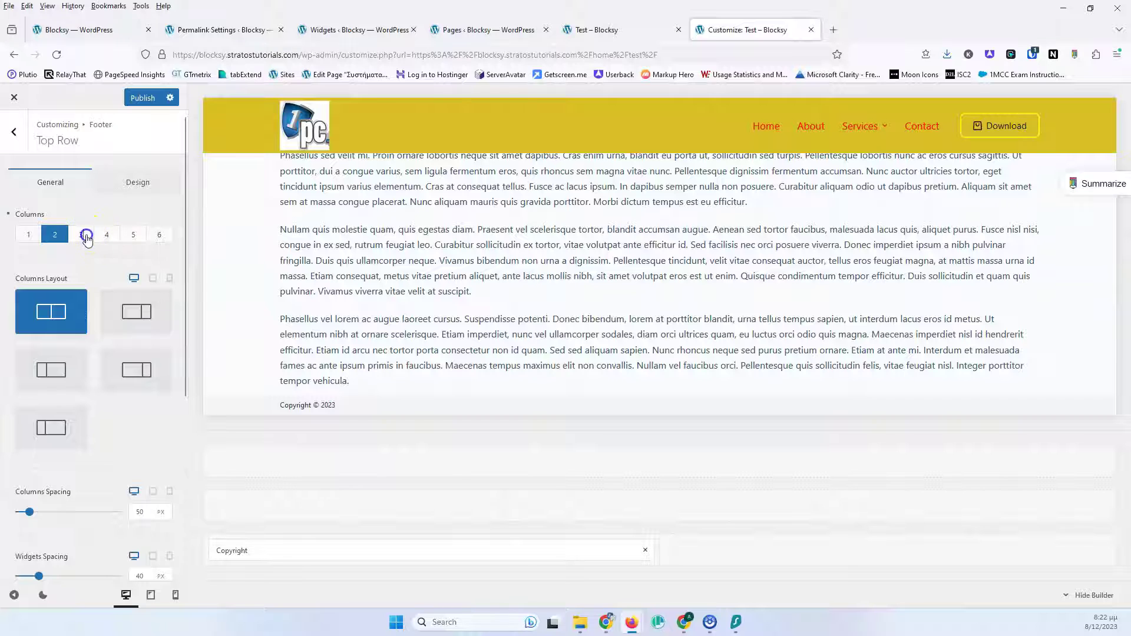
pyautogui.click(87, 236)
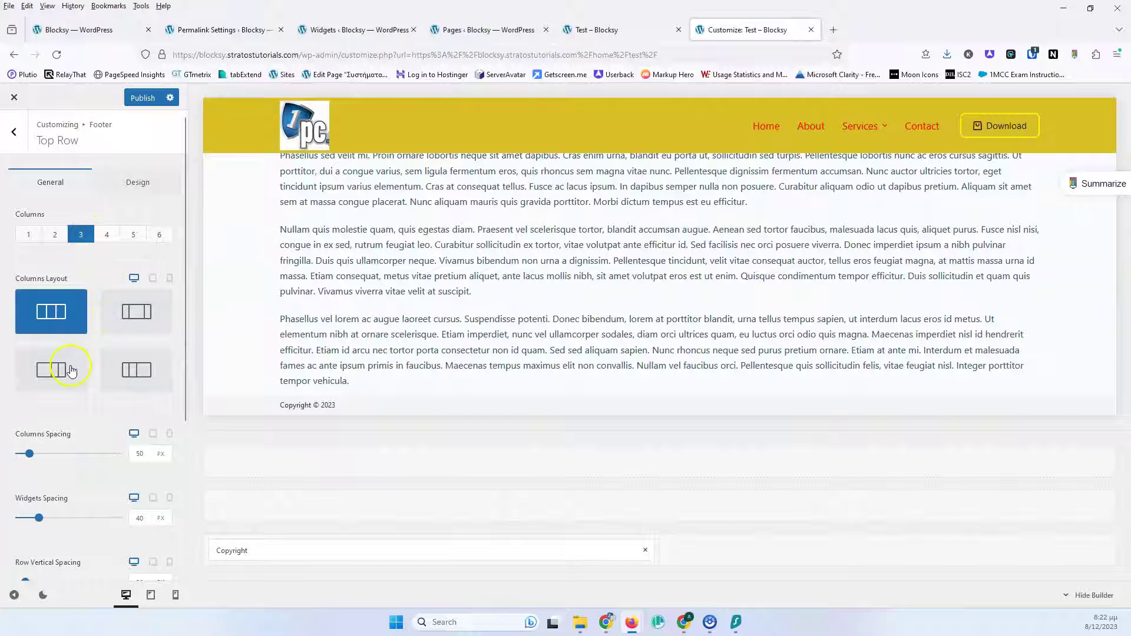
pyautogui.scroll(-3, 77, 412)
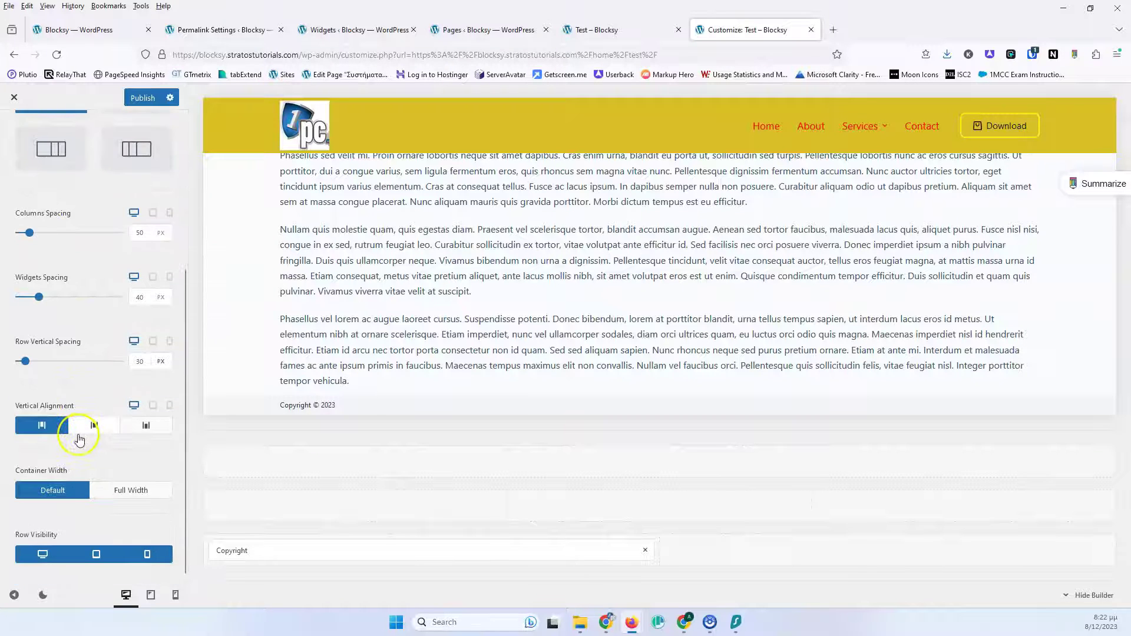
pyautogui.scroll(3, 78, 439)
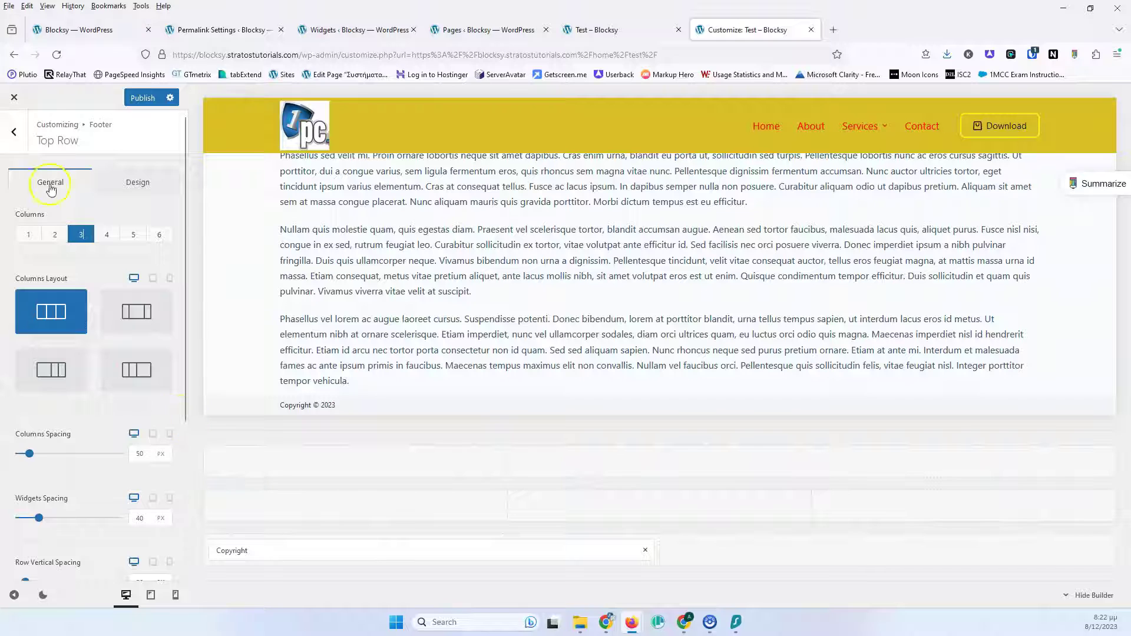
pyautogui.click(14, 134)
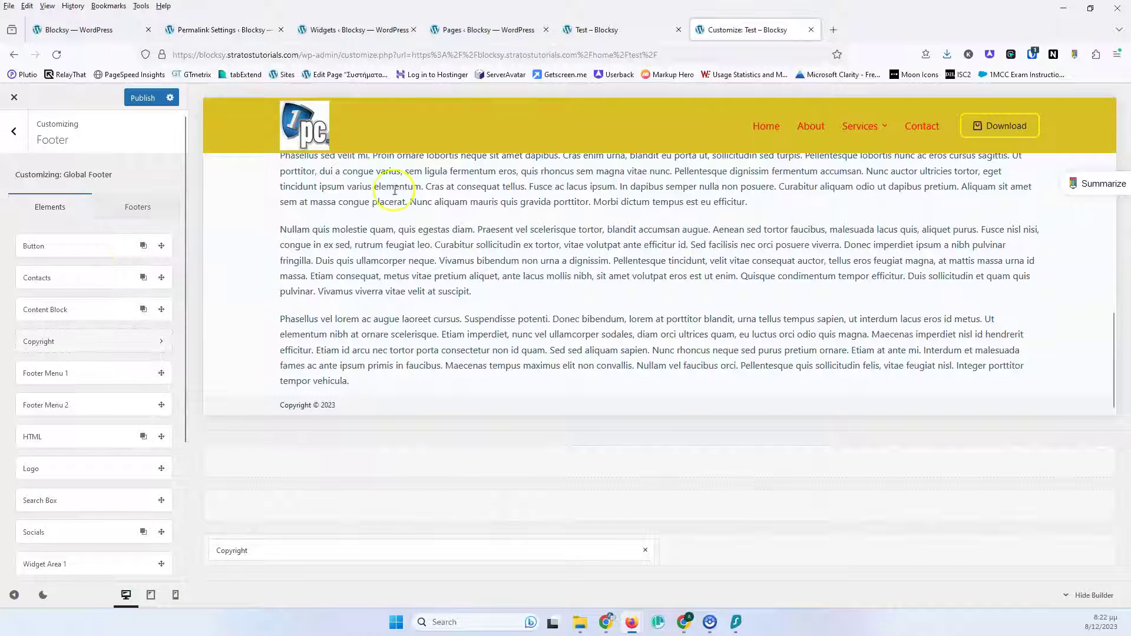
# Add the Contacts element to the middle row's first column and set its items direction to Horizontal.
pyautogui.moveTo(81, 278); pyautogui.dragTo(340, 514)
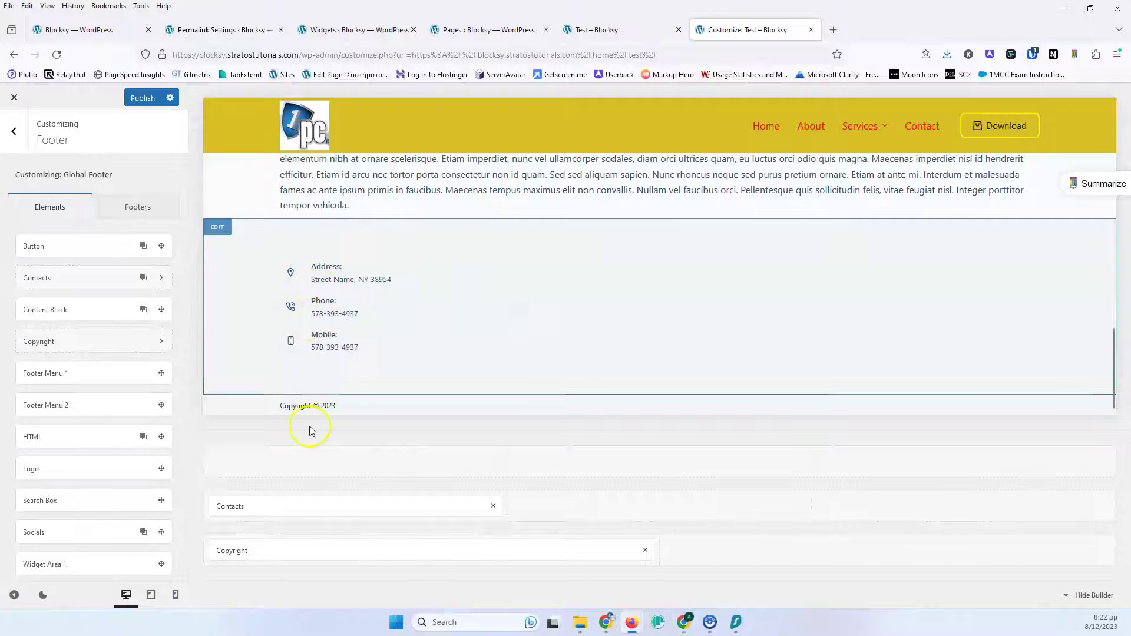
pyautogui.click(292, 508)
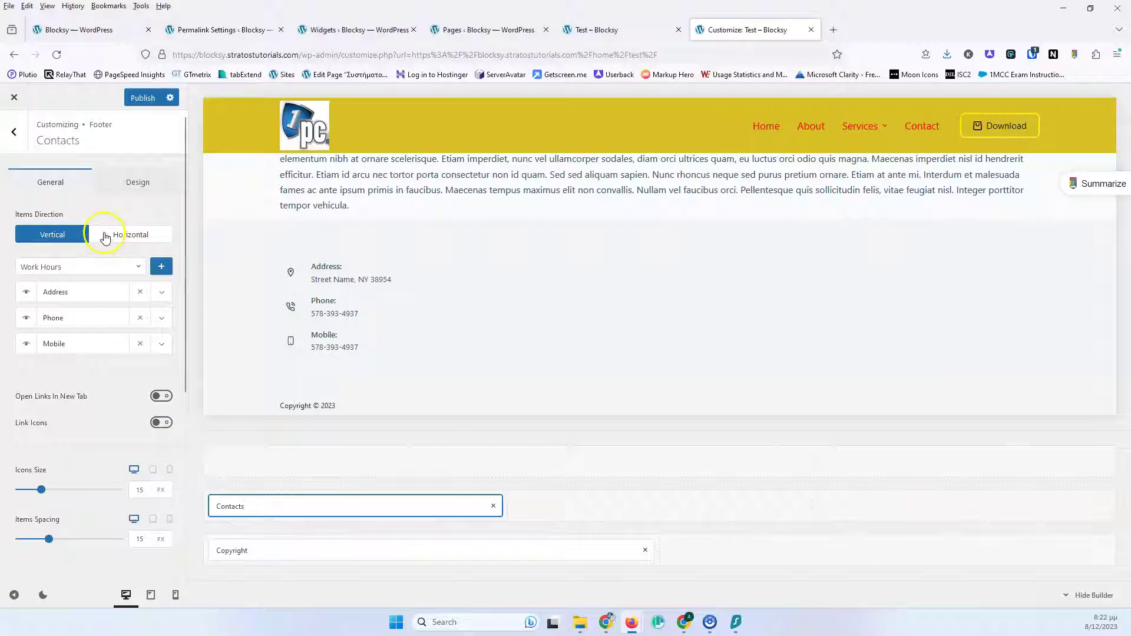
pyautogui.click(99, 236)
pyautogui.click(67, 236)
pyautogui.click(109, 238)
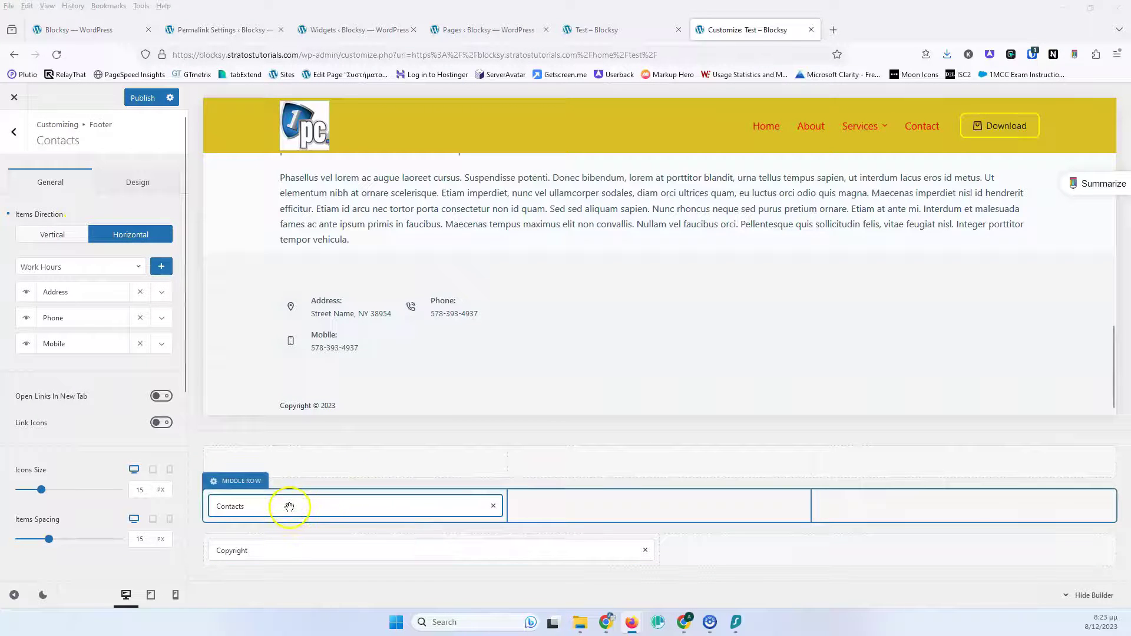
pyautogui.moveTo(262, 503); pyautogui.dragTo(399, 499)
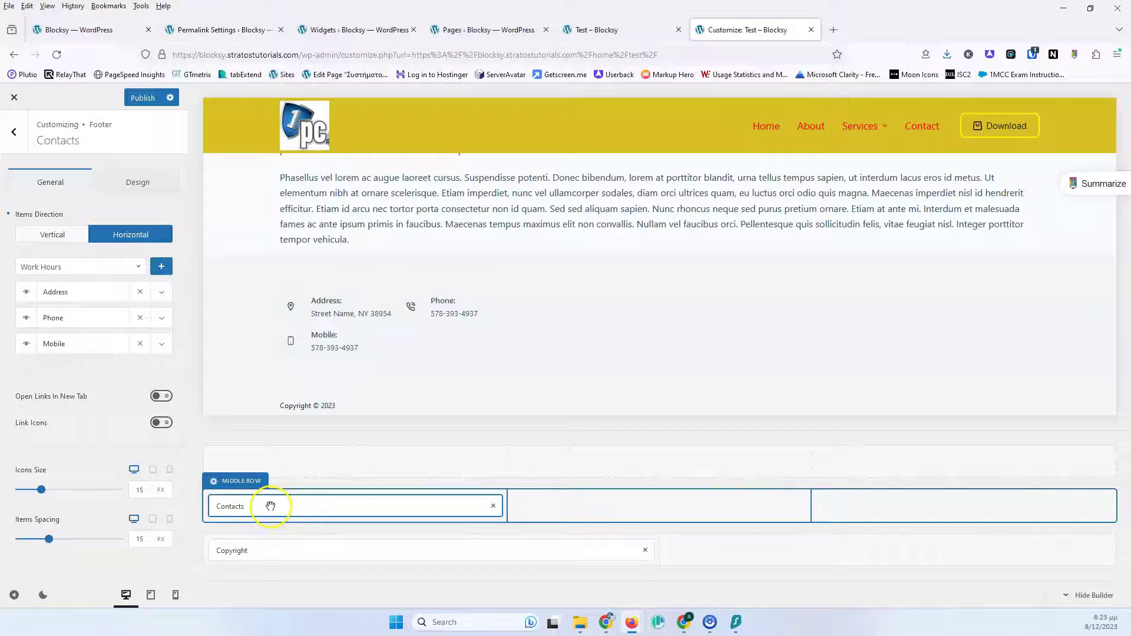
pyautogui.moveTo(278, 495); pyautogui.dragTo(318, 510)
pyautogui.click(14, 131)
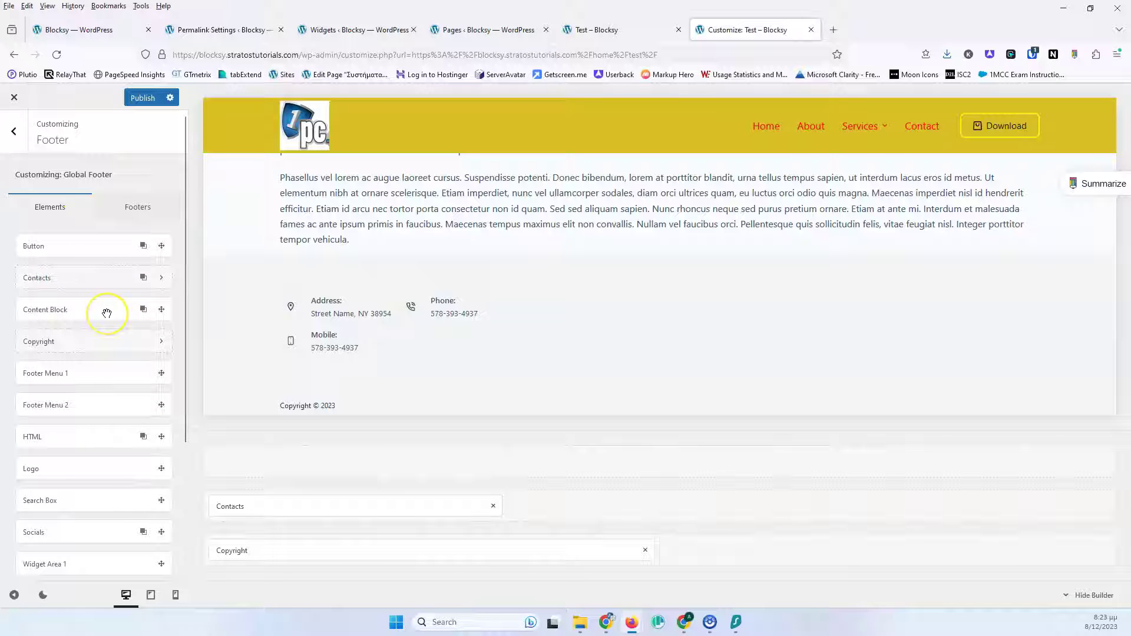
# Place Footer Menu 1 in the middle row's second column and assign the Main menu to it.
pyautogui.moveTo(79, 373); pyautogui.dragTo(655, 505)
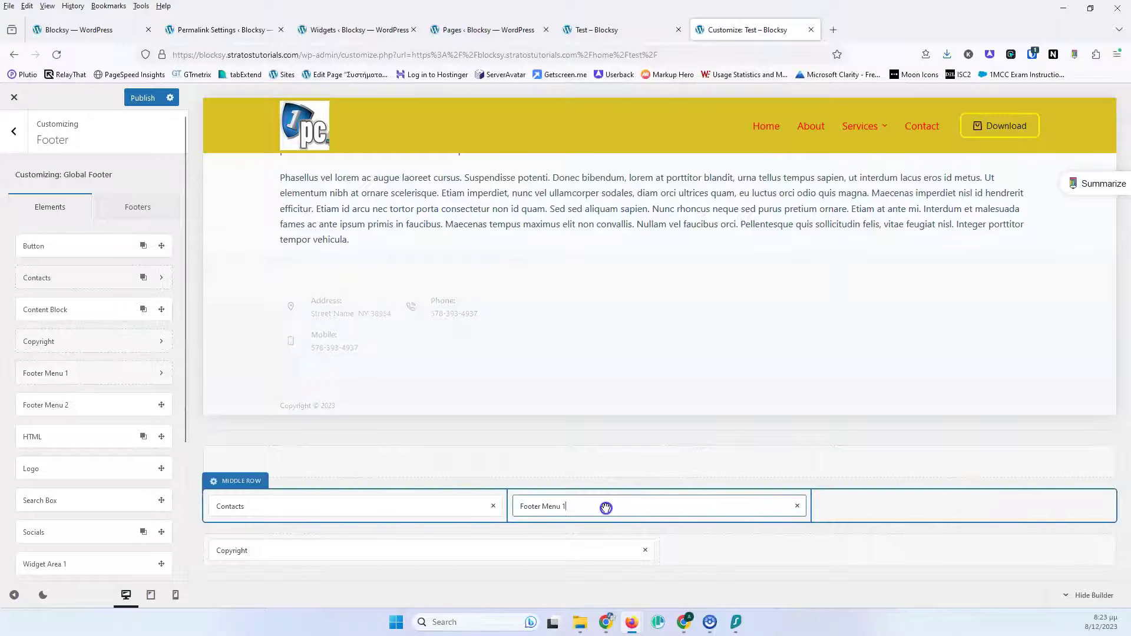
pyautogui.click(606, 507)
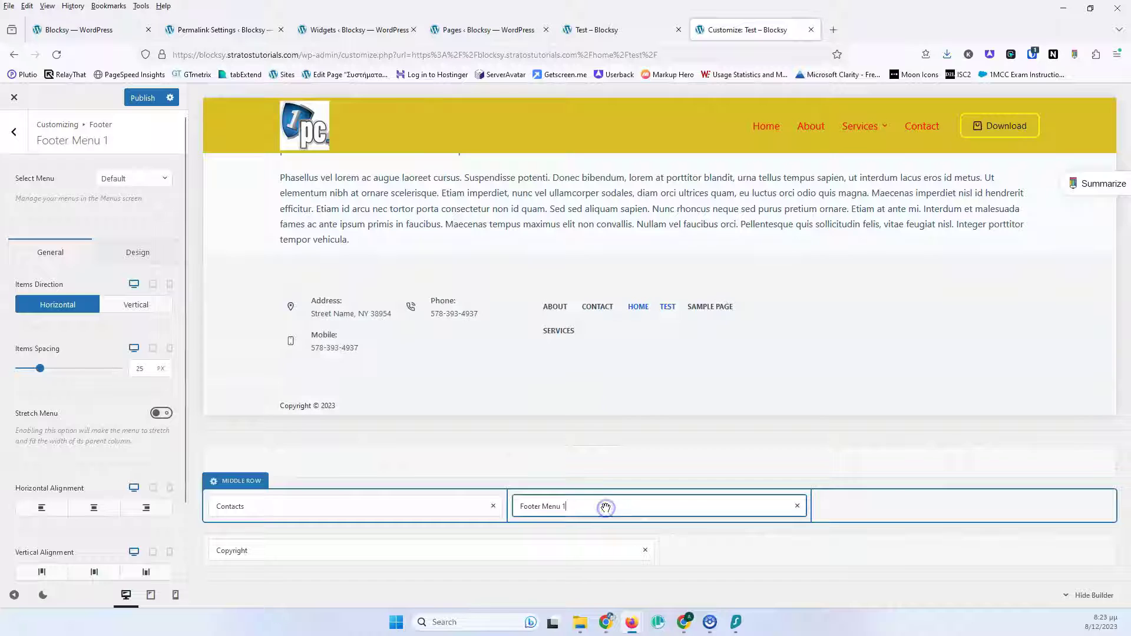
pyautogui.click(110, 187)
pyautogui.click(115, 221)
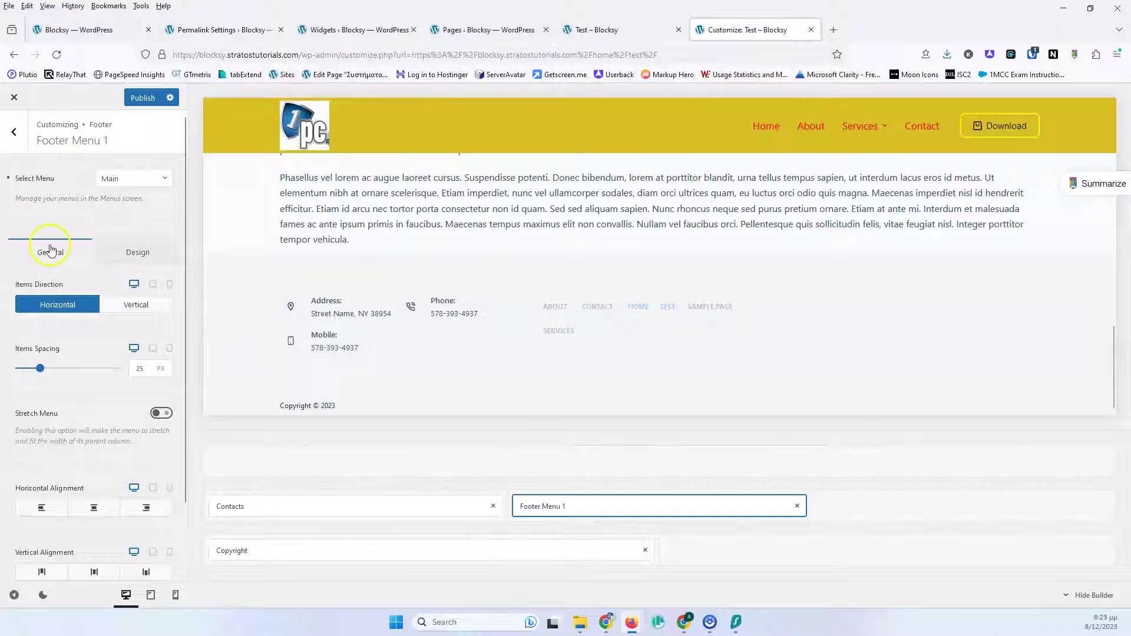
# Set Footer Menu 1's items direction to Vertical, preview its horizontal alignments and keep it left-aligned.
pyautogui.click(131, 306)
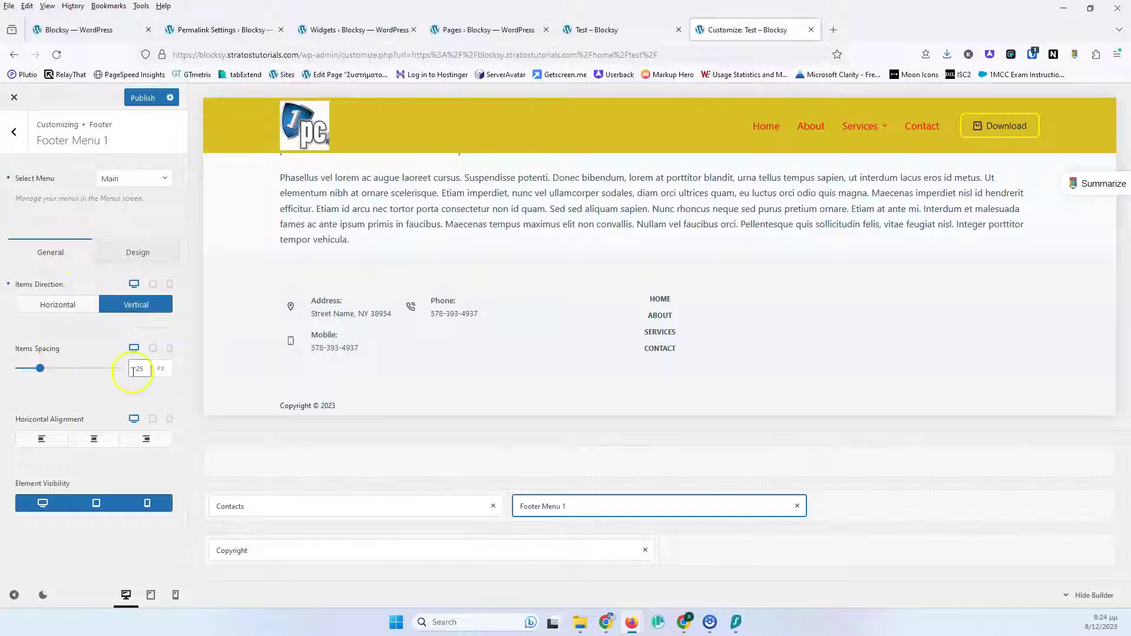
pyautogui.click(55, 442)
pyautogui.click(105, 444)
pyautogui.click(150, 442)
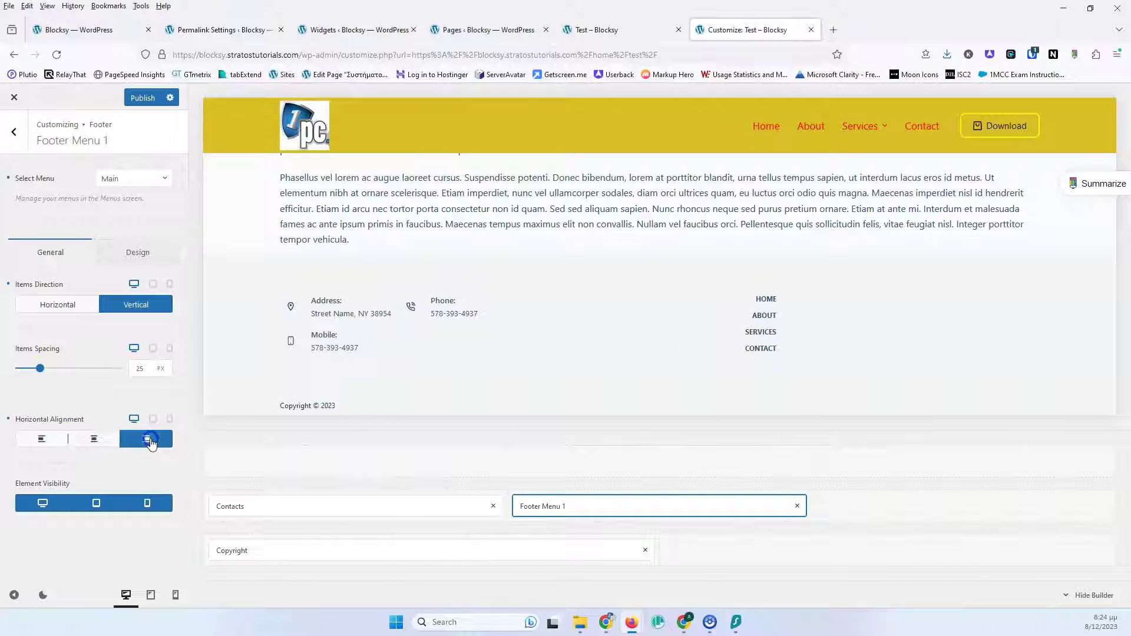
pyautogui.click(59, 442)
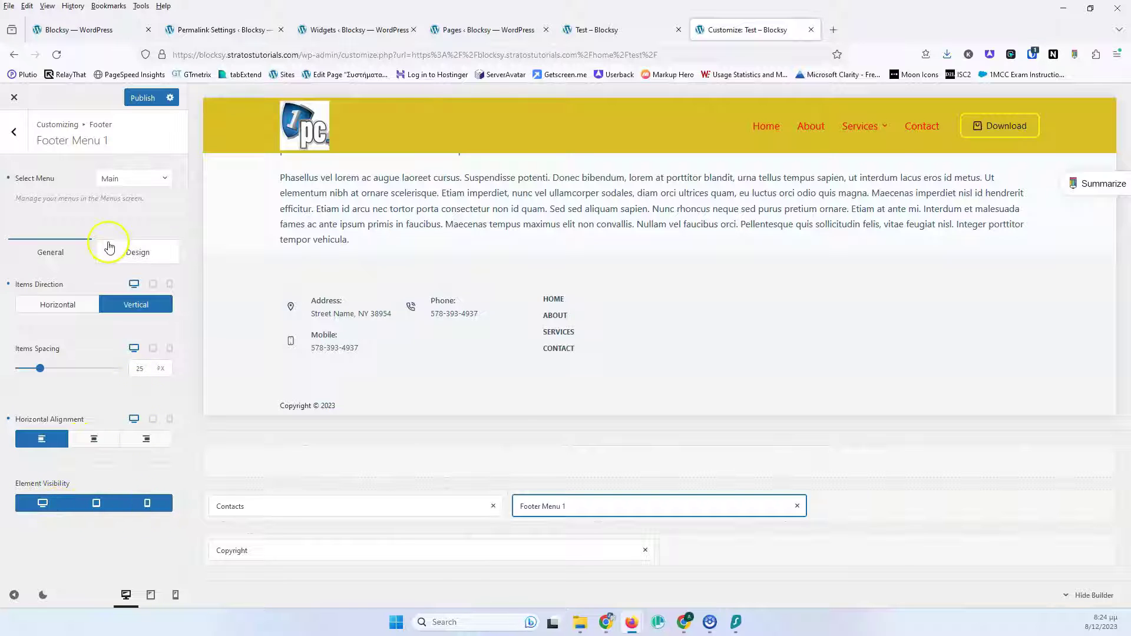
pyautogui.click(133, 251)
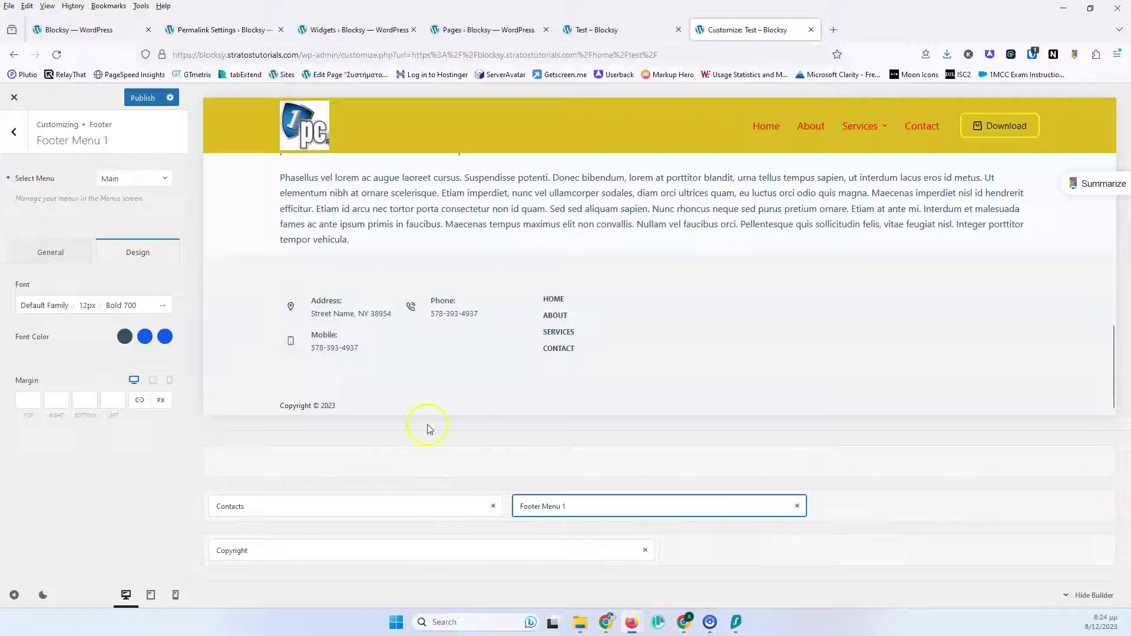
pyautogui.click(14, 132)
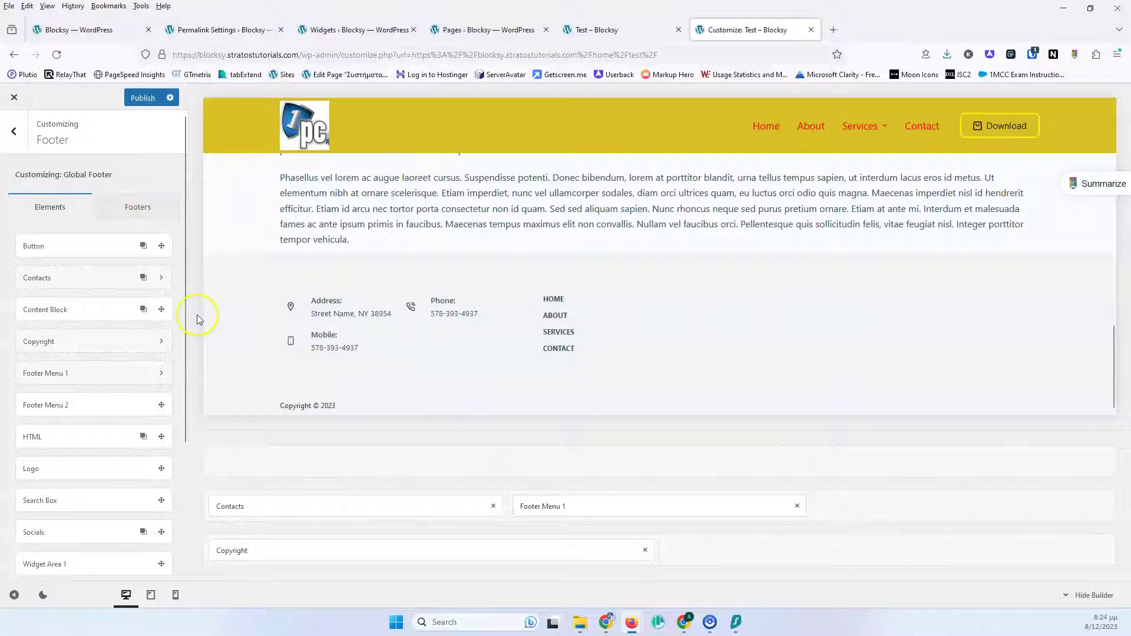
# Try Footer Menu 2 in the middle row's third column and remove it.
pyautogui.scroll(-2, 115, 353)
pyautogui.moveTo(69, 304); pyautogui.dragTo(970, 508)
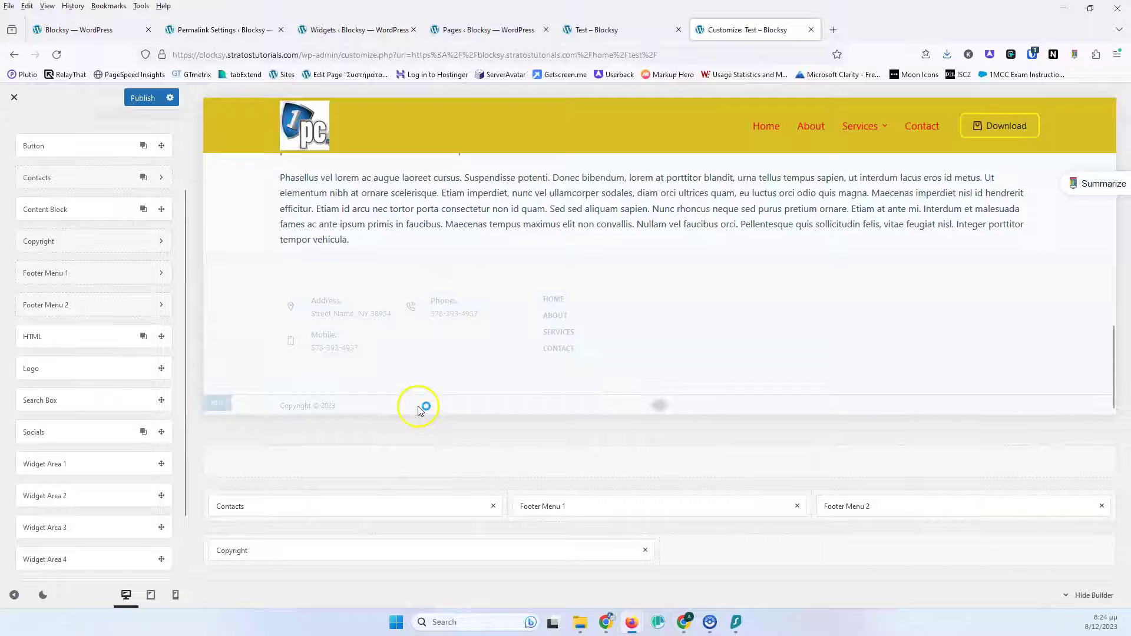
pyautogui.click(1103, 505)
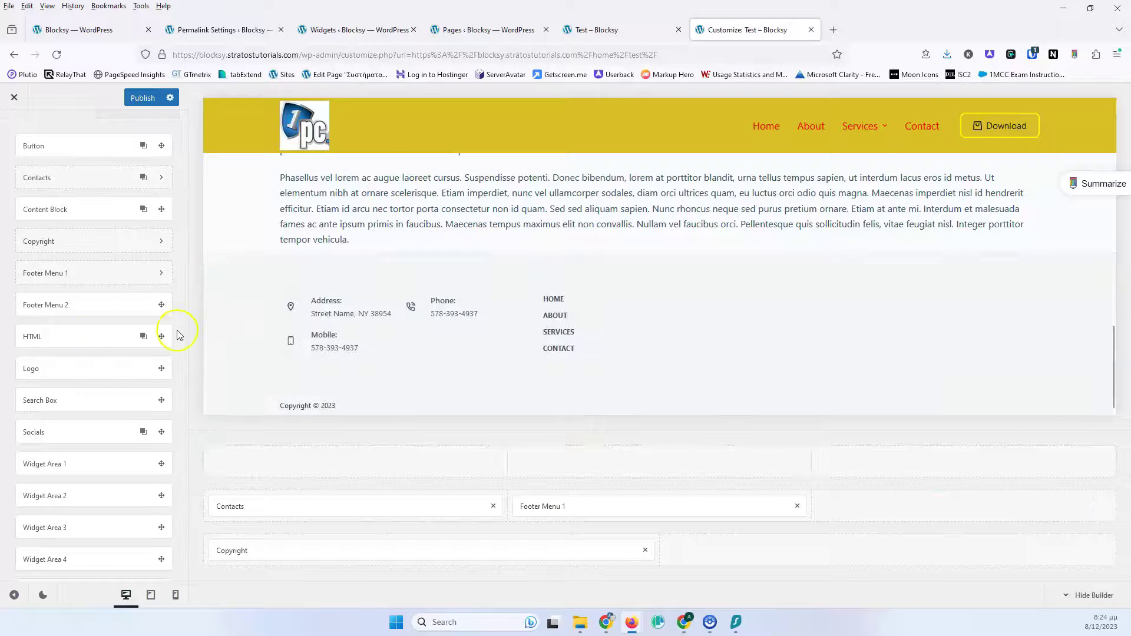
# Add the HTML element to the middle row's third column and review its general options.
pyautogui.moveTo(89, 336); pyautogui.dragTo(919, 516)
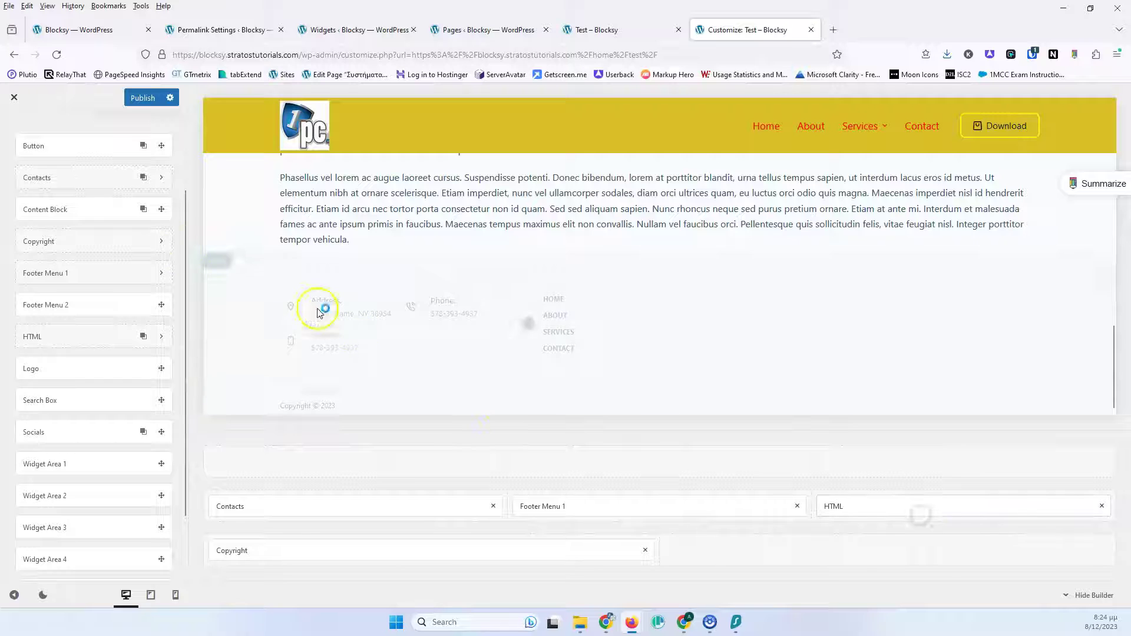
pyautogui.click(876, 513)
pyautogui.scroll(-2, 120, 366)
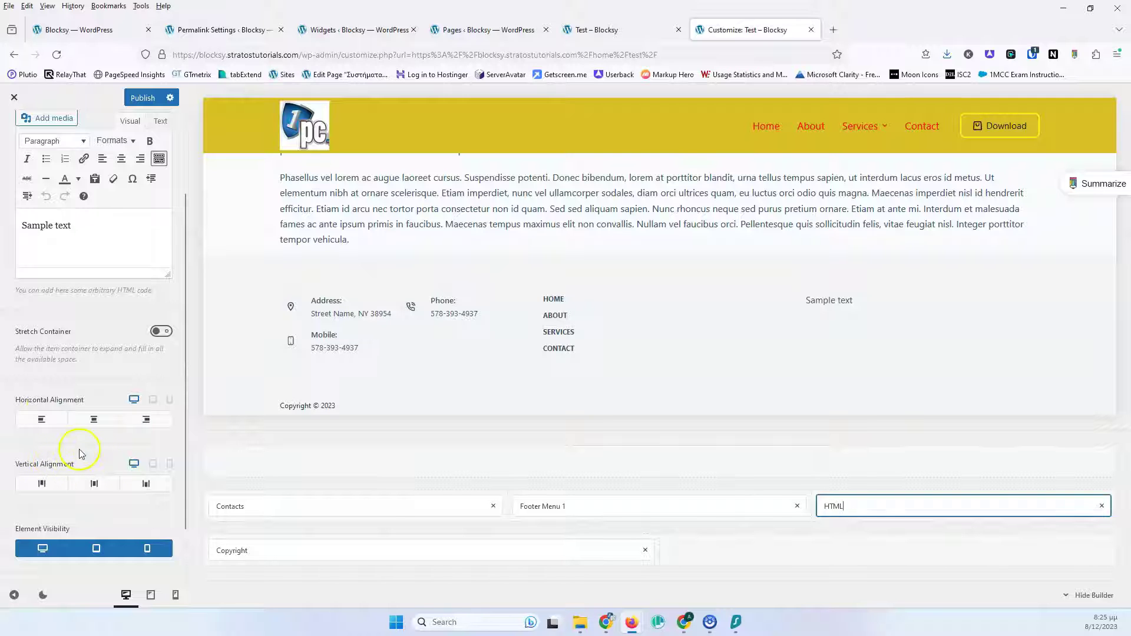
pyautogui.scroll(2, 114, 219)
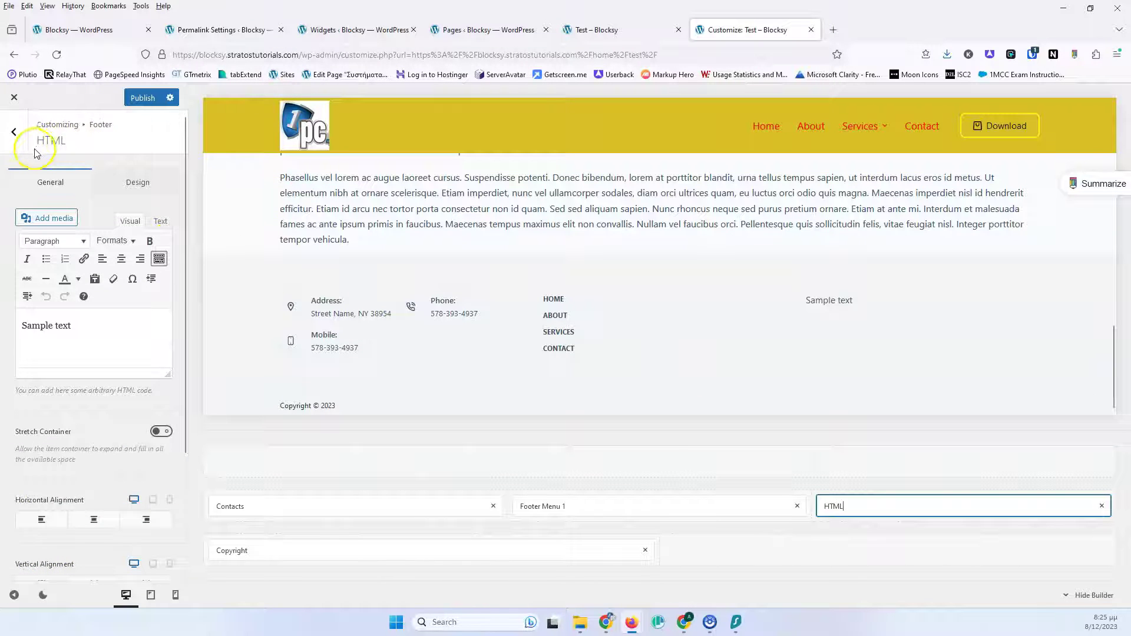
pyautogui.click(13, 132)
# Add the Logo element to the top row's first column and turn off its site title.
pyautogui.moveTo(92, 377); pyautogui.dragTo(336, 469)
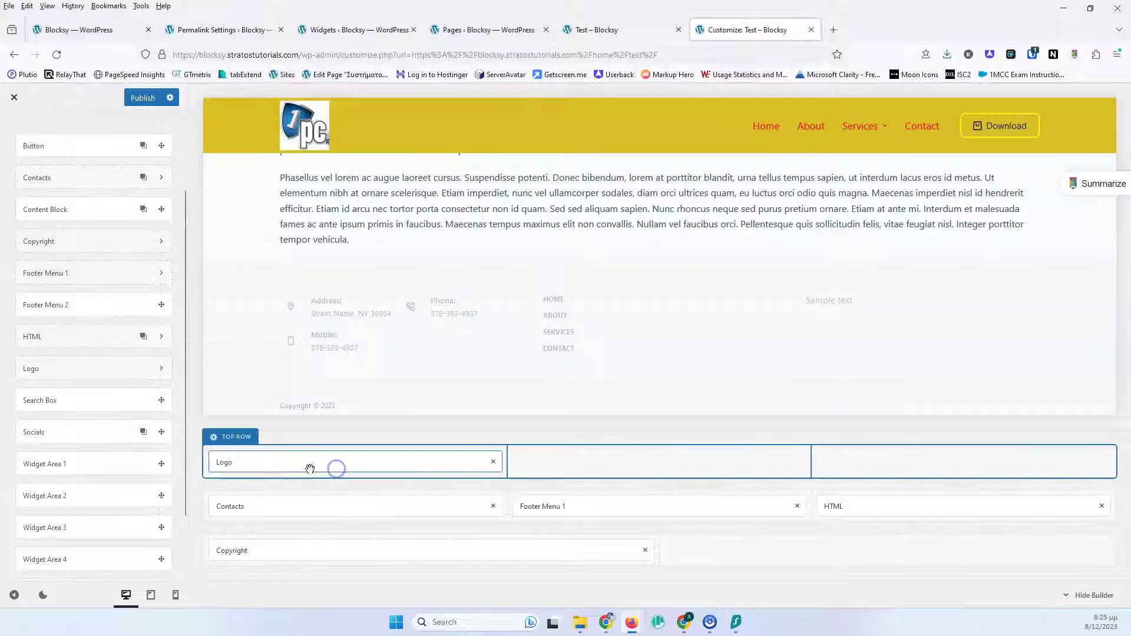
pyautogui.click(293, 467)
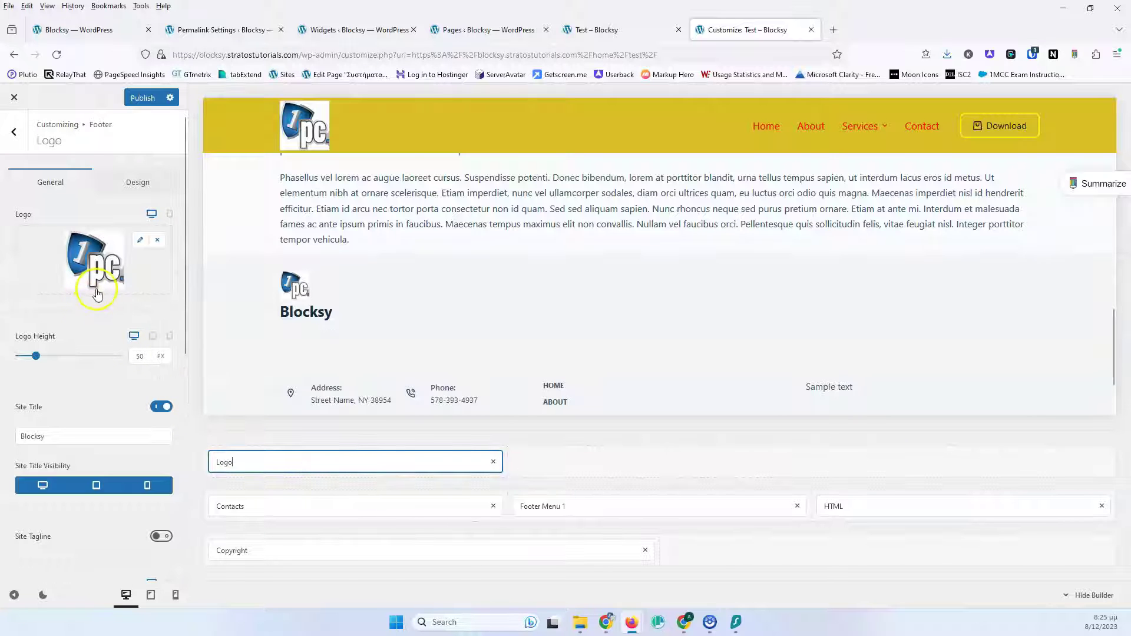
pyautogui.click(160, 407)
pyautogui.scroll(-3, 122, 411)
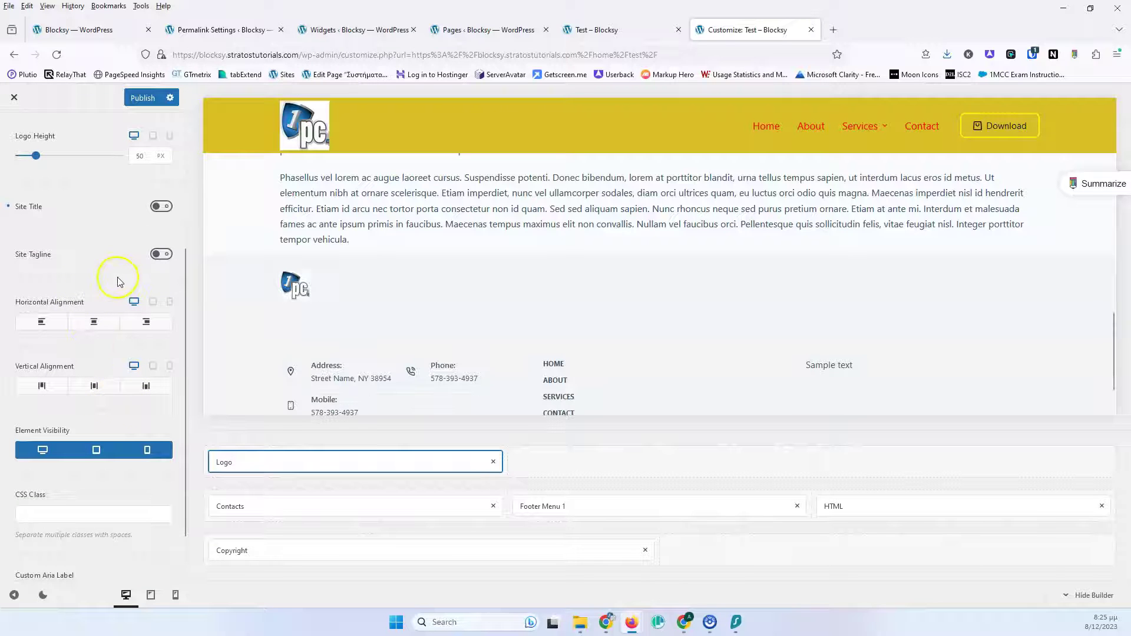
# Review the footer Logo element's general options, including alignment and element visibility, and return to the footer elements list.
pyautogui.scroll(3, 109, 412)
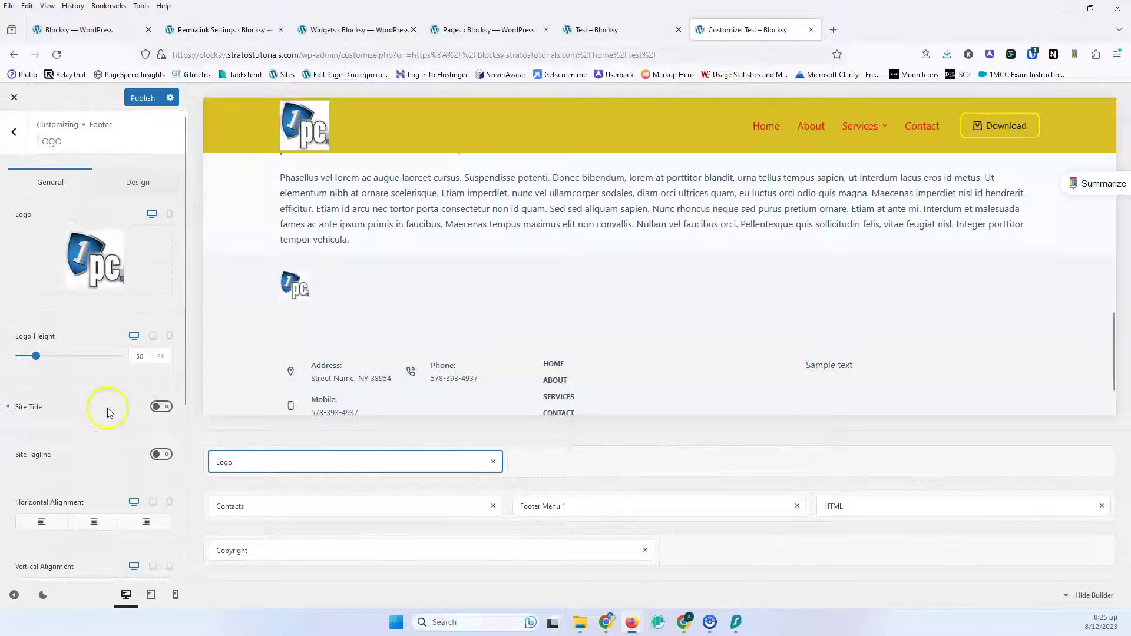
pyautogui.scroll(-3, 114, 377)
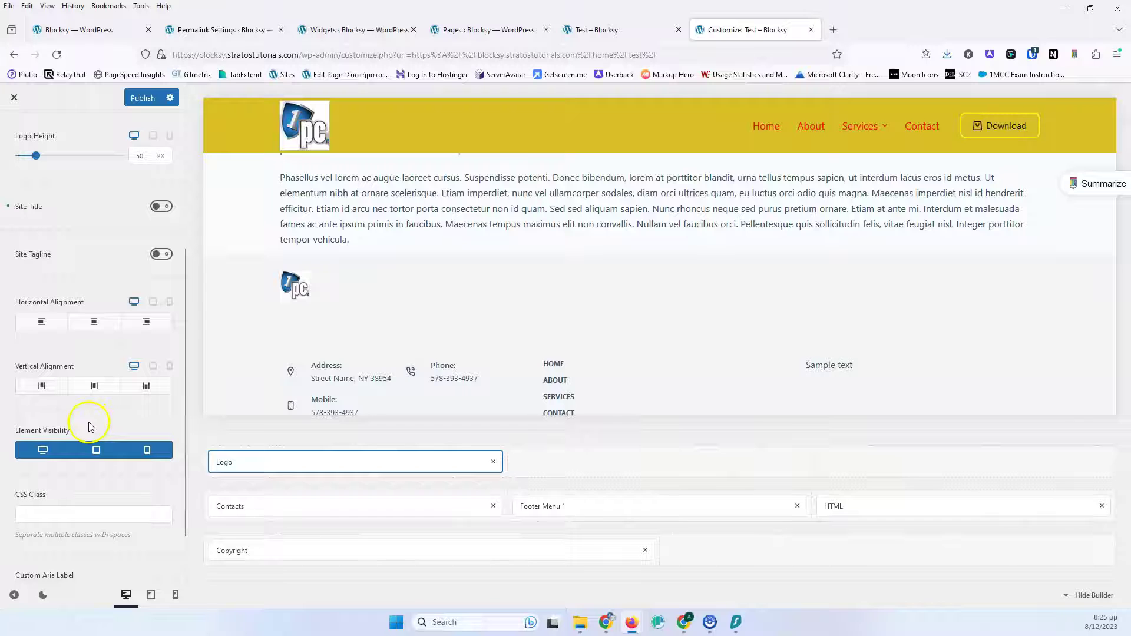
pyautogui.scroll(-1, 88, 410)
pyautogui.scroll(4, 89, 404)
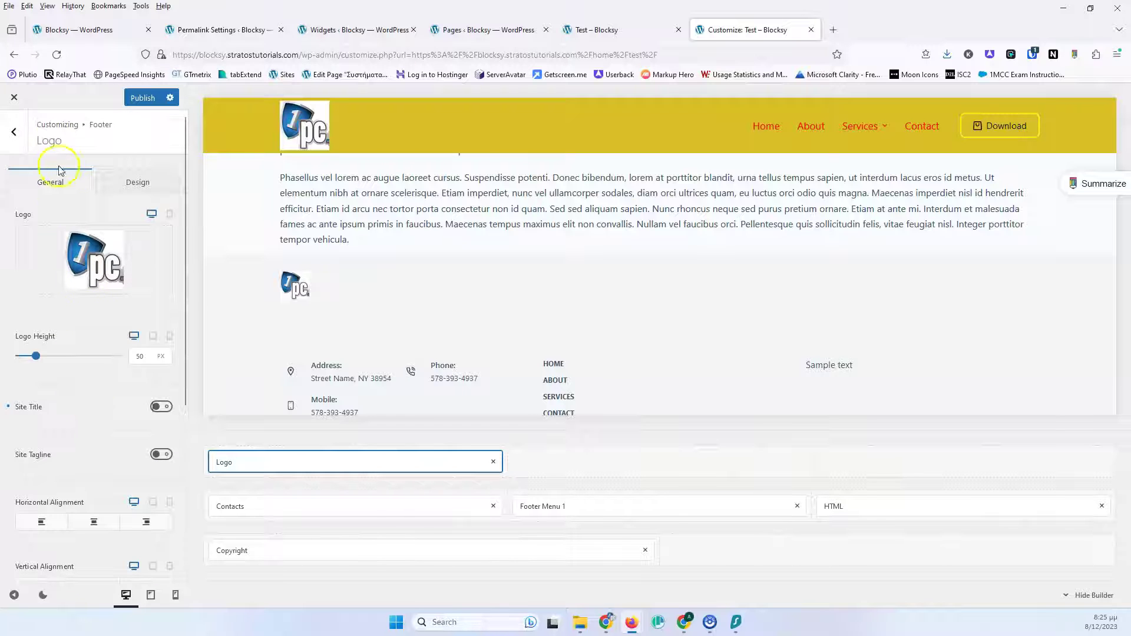
pyautogui.click(15, 132)
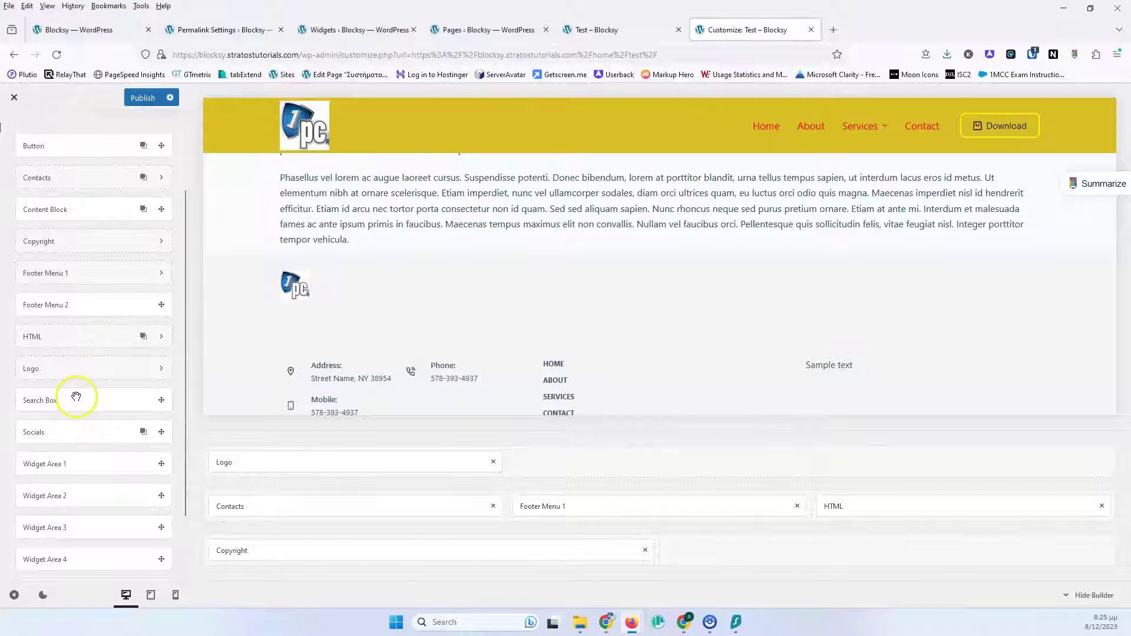
# Add the Search Box element to the top row's second column and review its general options.
pyautogui.moveTo(73, 405); pyautogui.dragTo(624, 469)
pyautogui.click(623, 468)
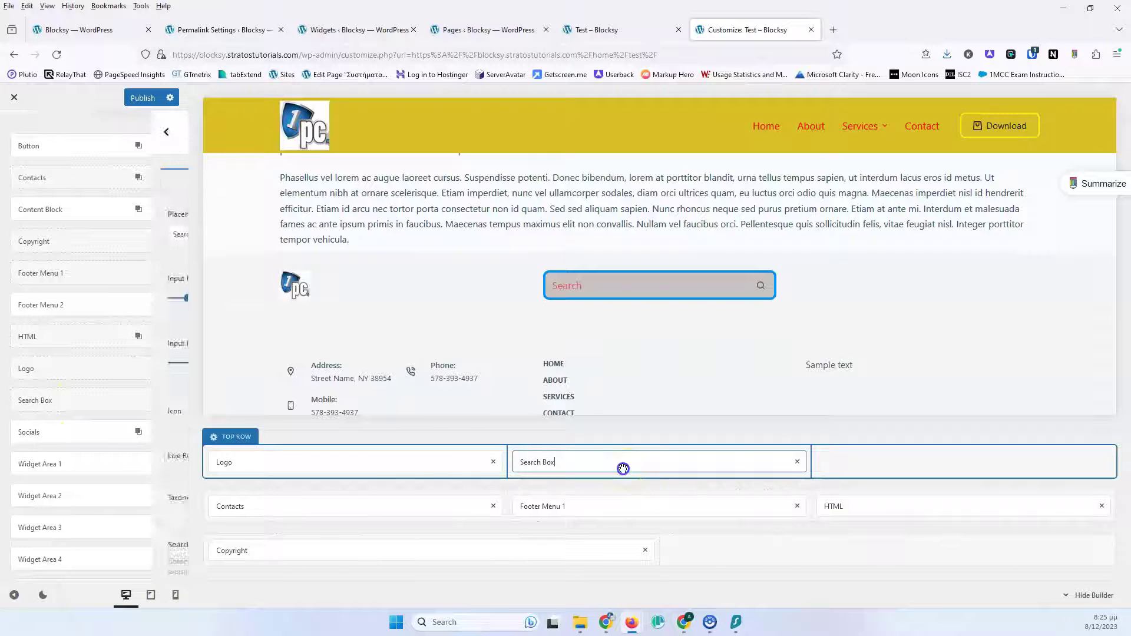
pyautogui.scroll(4, 108, 373)
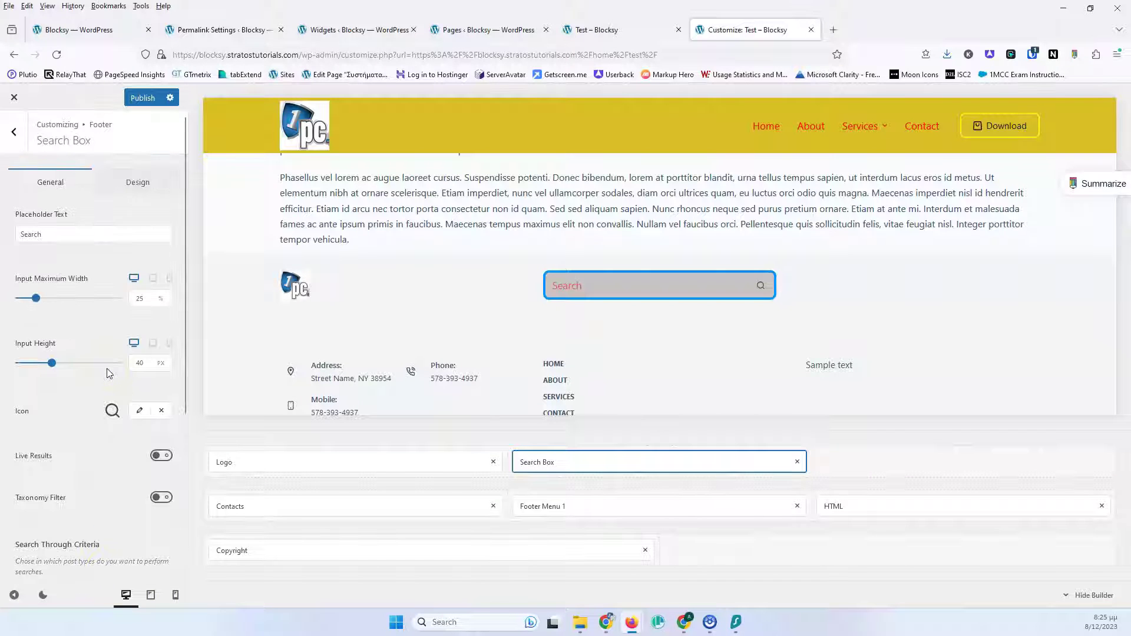
pyautogui.click(19, 129)
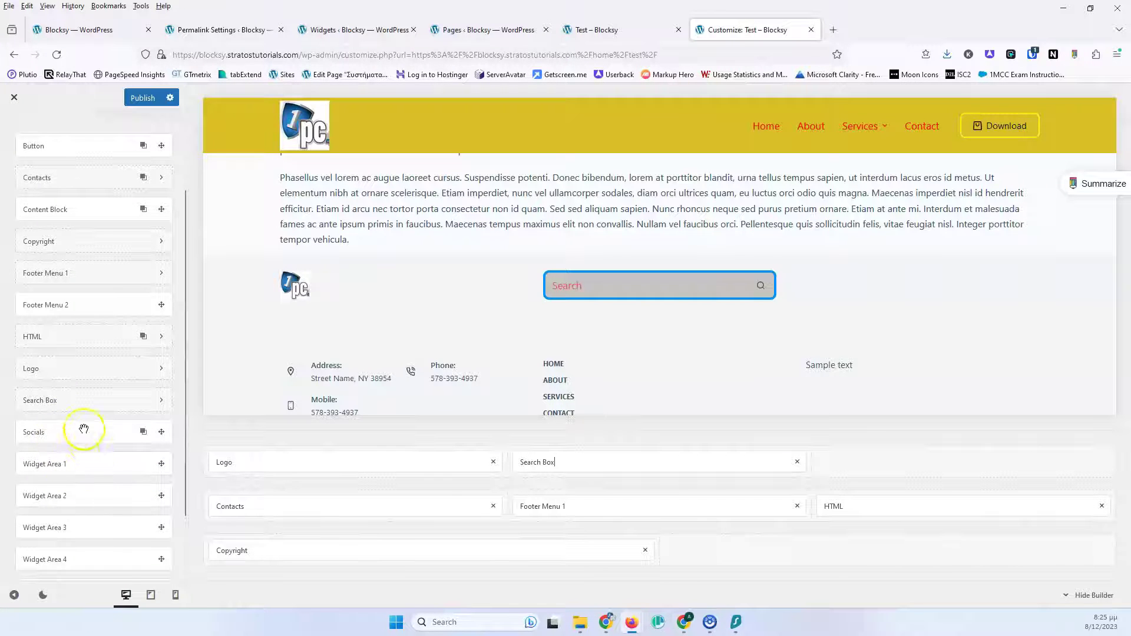
# Add the Socials element to the top row's third column and set it to right horizontal and middle vertical alignment.
pyautogui.moveTo(76, 436); pyautogui.dragTo(952, 470)
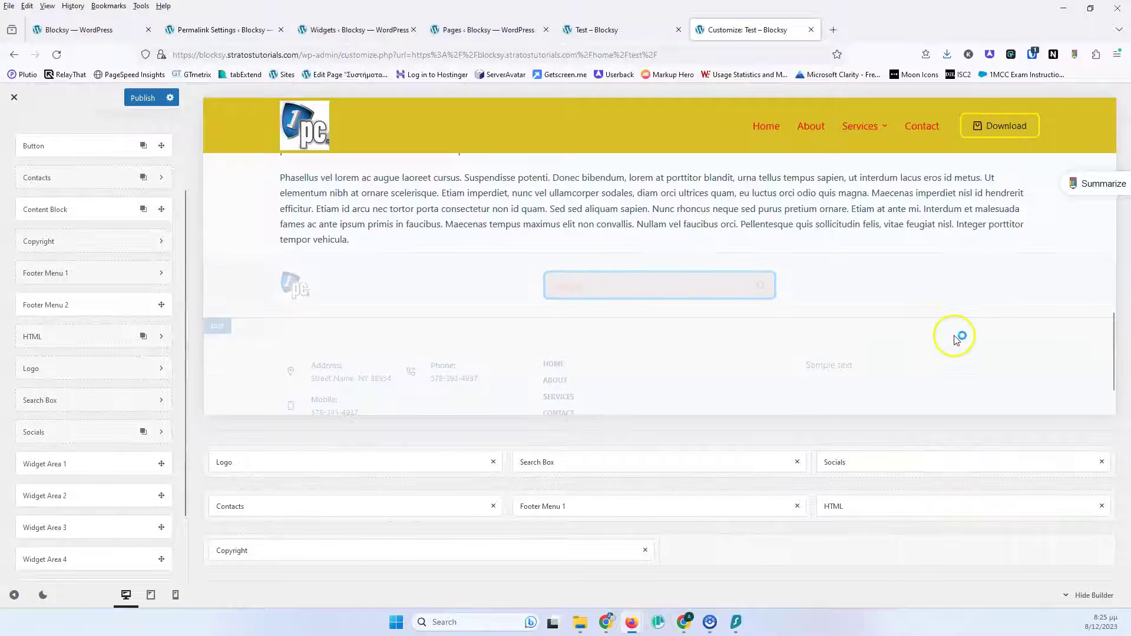
pyautogui.scroll(-2, 946, 366)
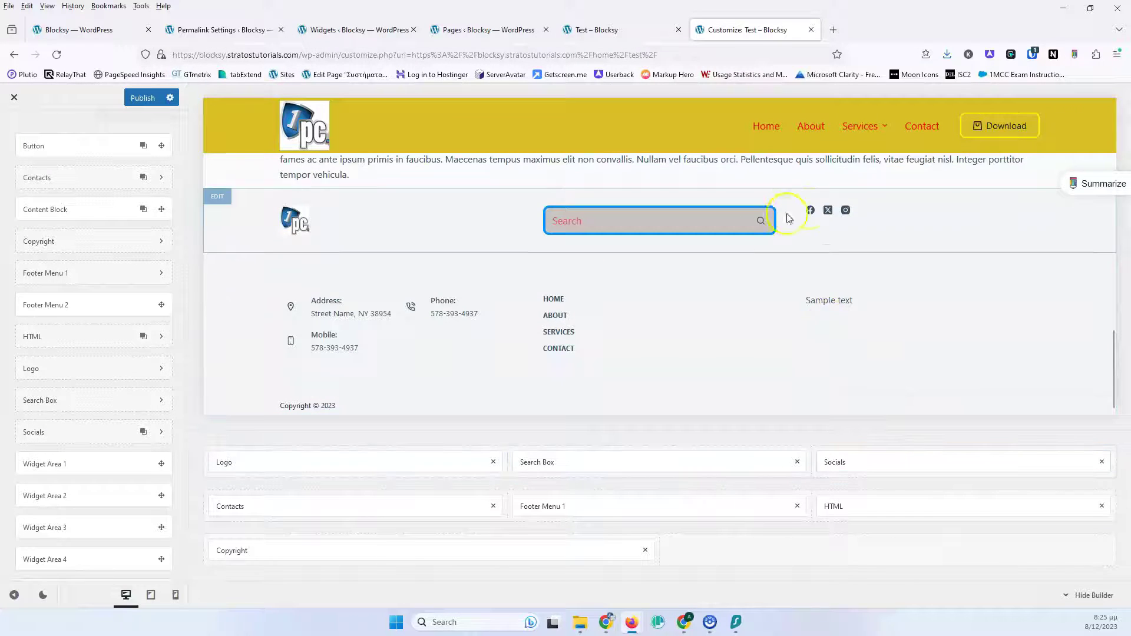
pyautogui.click(890, 463)
pyautogui.scroll(-6, 153, 395)
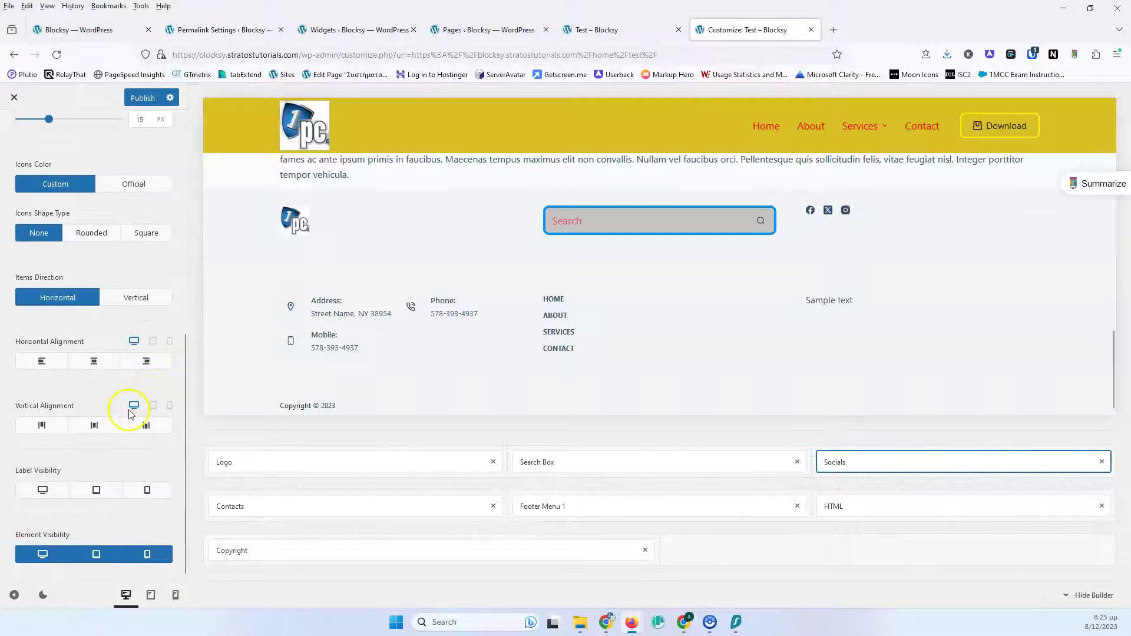
pyautogui.click(144, 362)
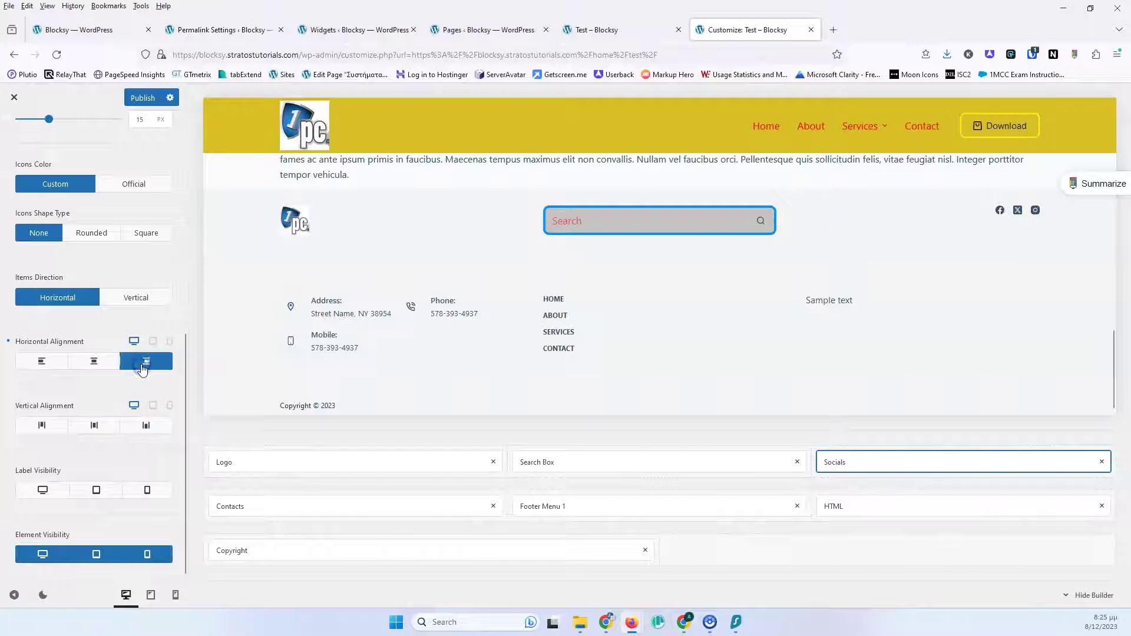
pyautogui.click(96, 427)
pyautogui.scroll(2, 81, 387)
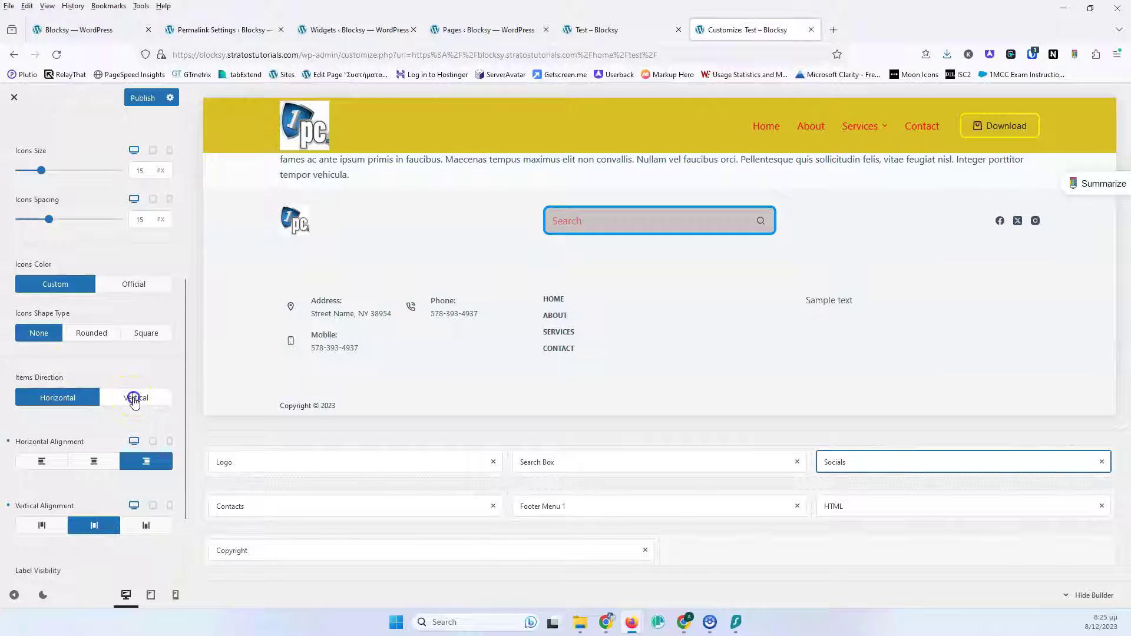
# Try the Vertical items direction for Socials, restore Horizontal and return to the footer elements list.
pyautogui.click(134, 399)
pyautogui.click(33, 400)
pyautogui.scroll(5, 100, 289)
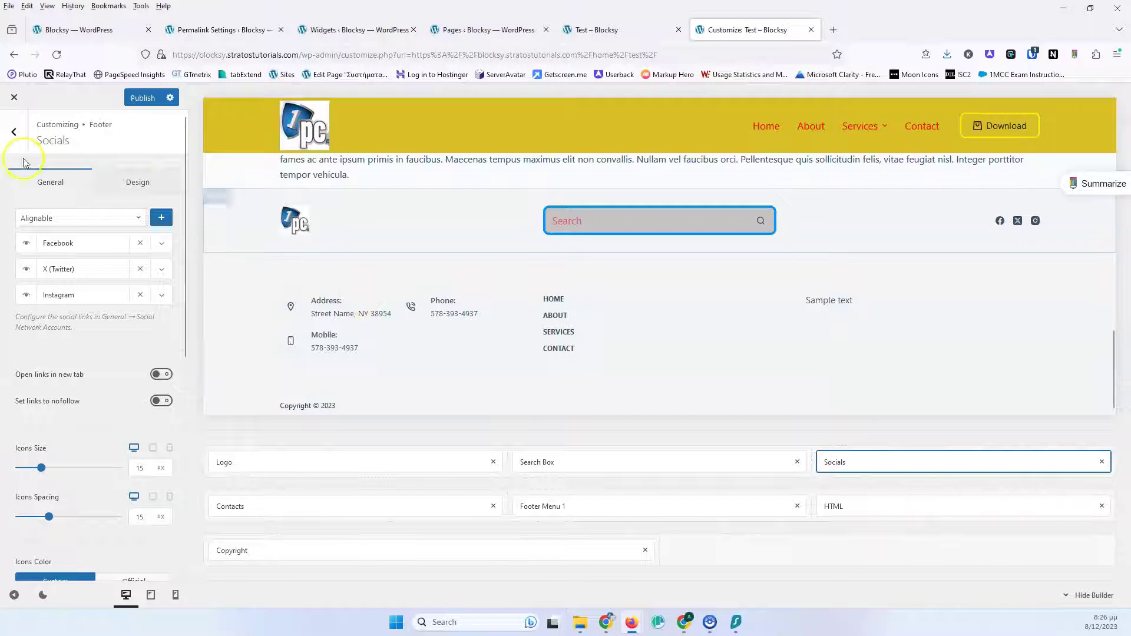
pyautogui.click(16, 133)
pyautogui.scroll(-2, 112, 371)
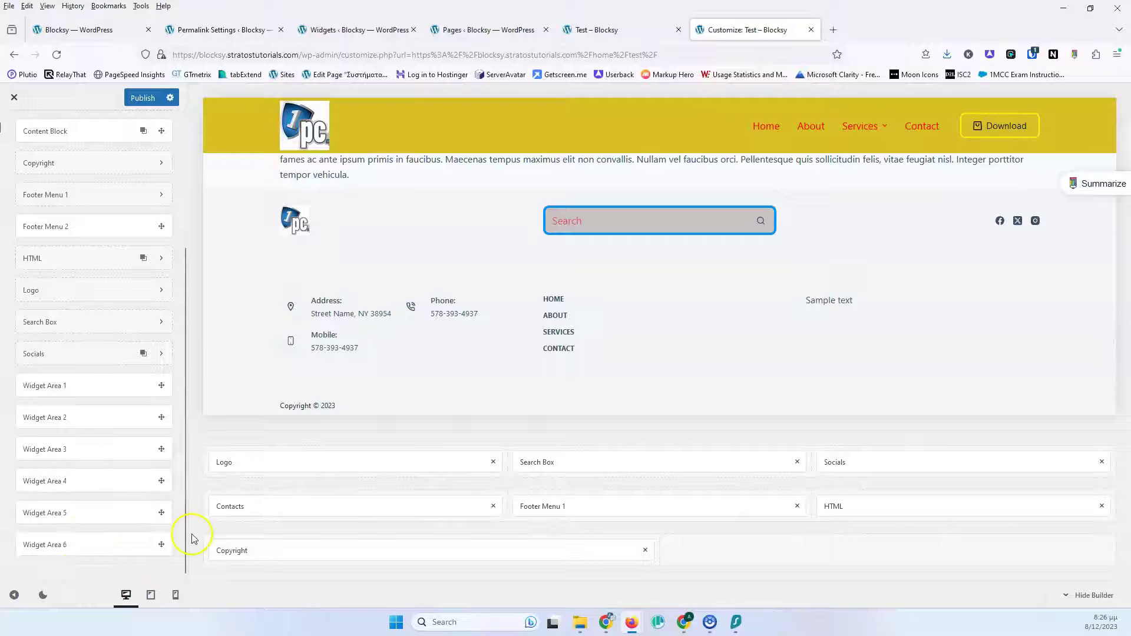
# Remove all elements from the footer's middle row and top row.
pyautogui.click(493, 506)
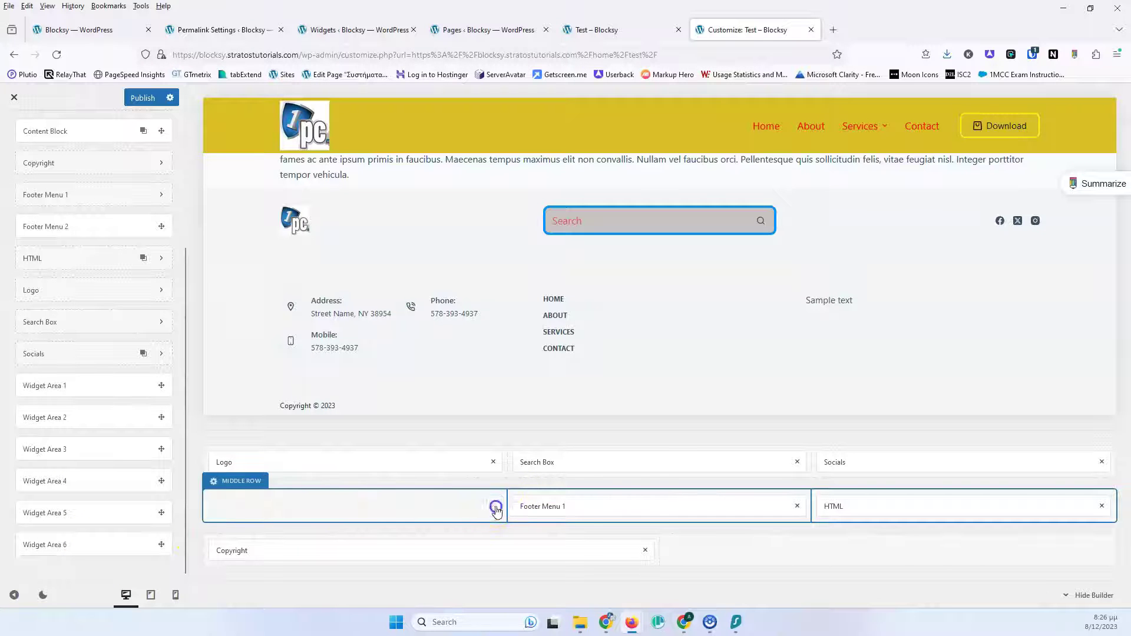
pyautogui.click(797, 506)
pyautogui.click(1102, 506)
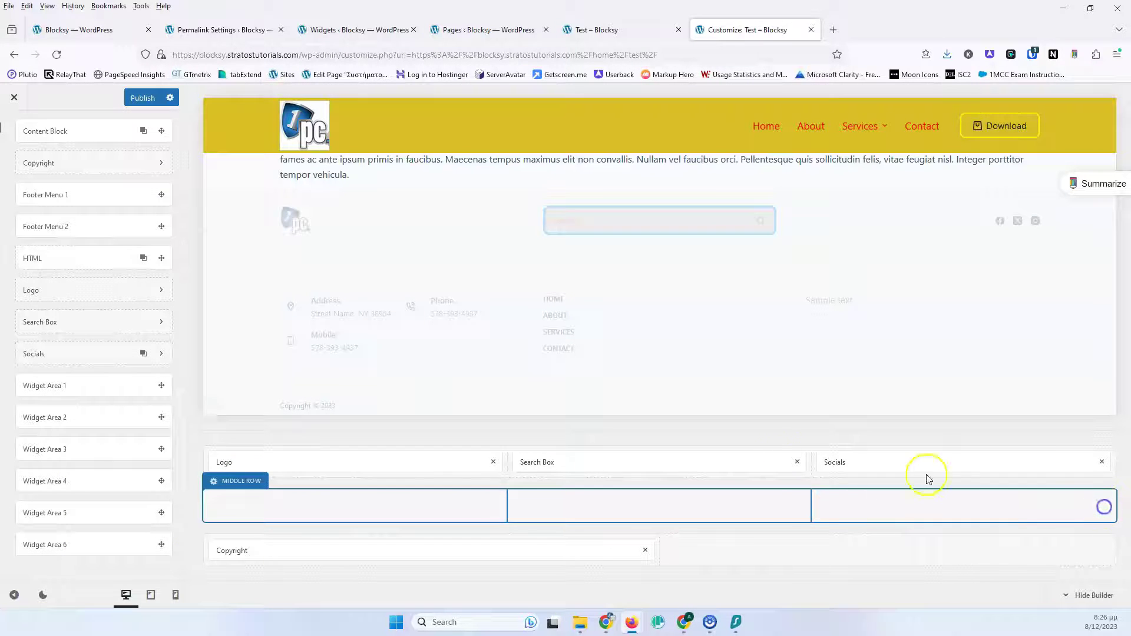
pyautogui.click(493, 461)
pyautogui.click(797, 462)
pyautogui.click(1104, 462)
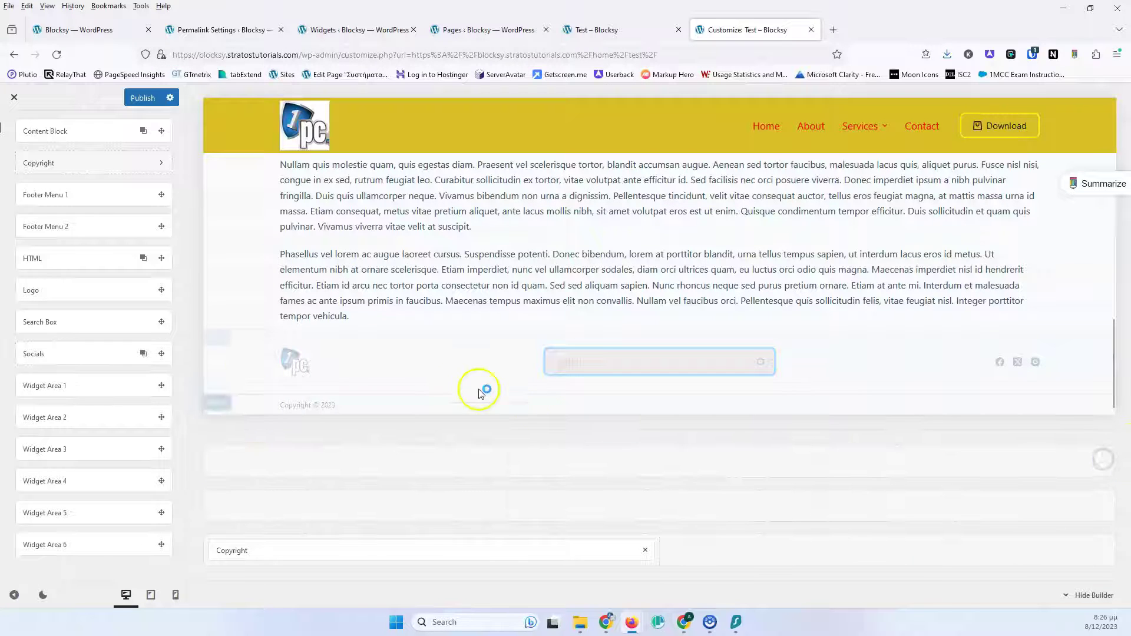
# Place Widget Area 1, Widget Area 2 and Widget Area 3 in the middle row's three columns and publish the changes.
pyautogui.moveTo(81, 388); pyautogui.dragTo(369, 515)
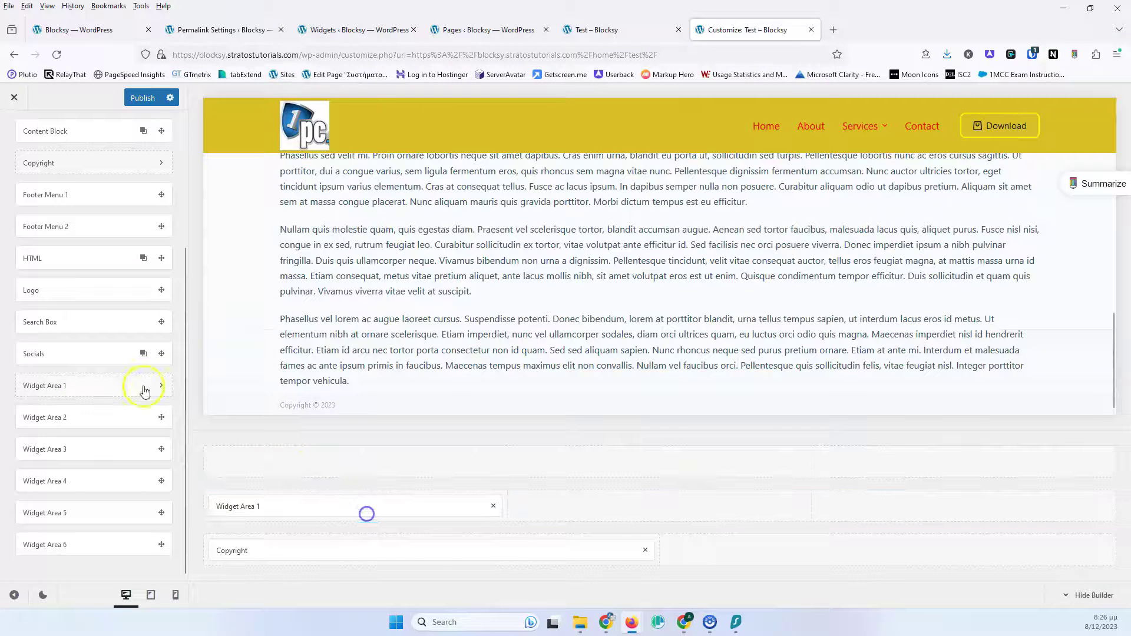
pyautogui.moveTo(81, 416); pyautogui.dragTo(620, 505)
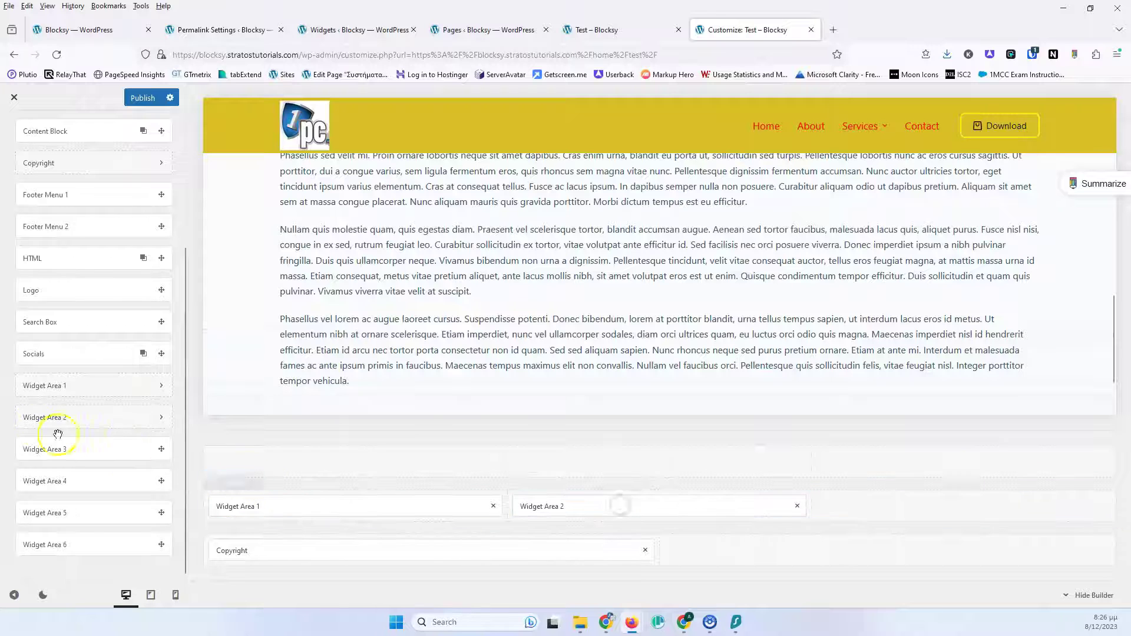
pyautogui.moveTo(71, 449); pyautogui.dragTo(909, 512)
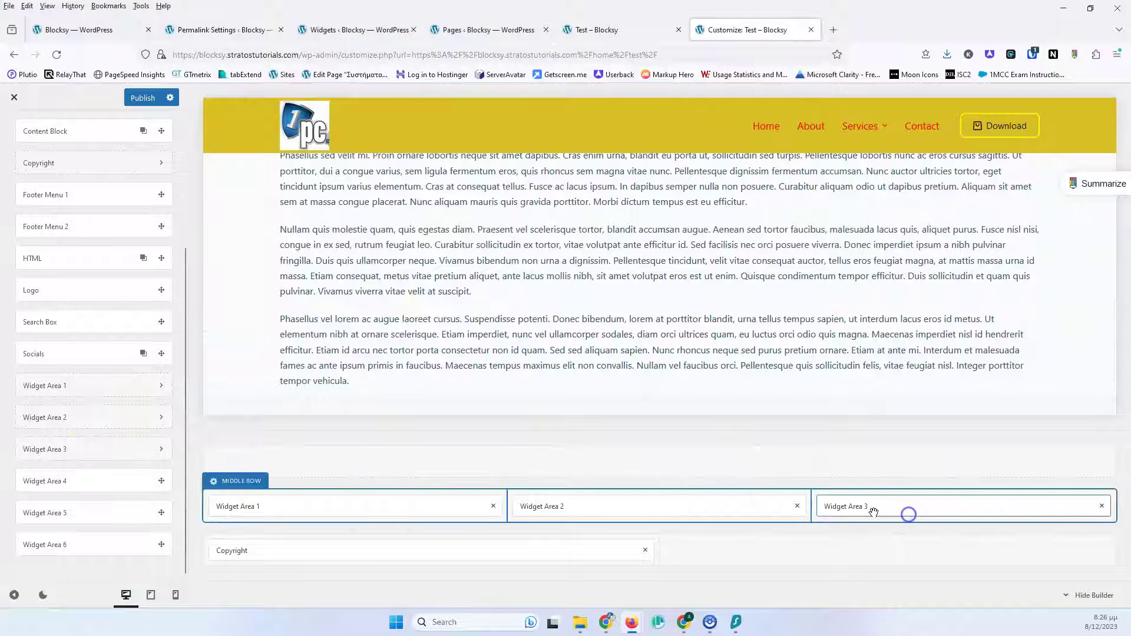
pyautogui.click(149, 104)
pyautogui.scroll(-2, 379, 239)
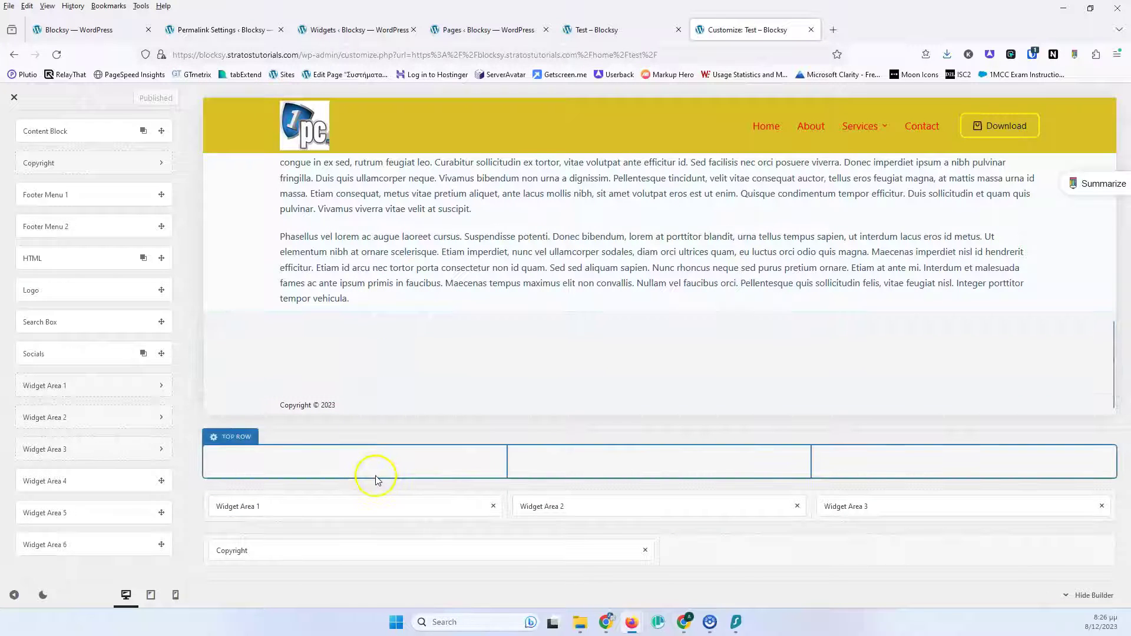
# Open Widget Area 1's options, and load the WordPress Widgets page in the Permalink Settings browser tab.
pyautogui.click(303, 507)
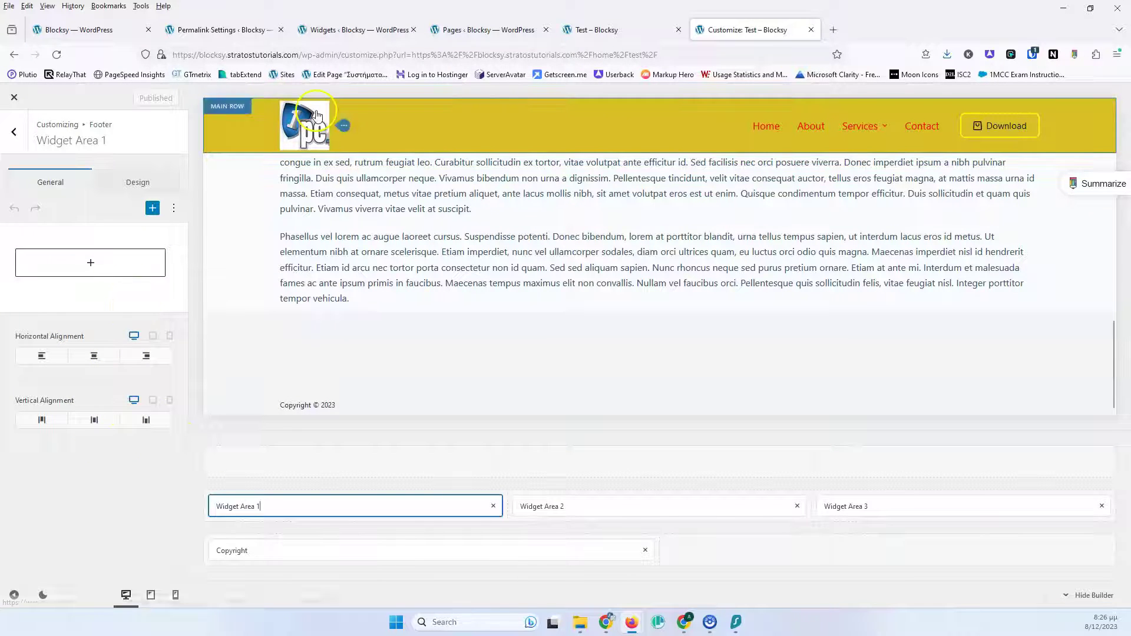
pyautogui.click(237, 30)
pyautogui.moveTo(48, 272)
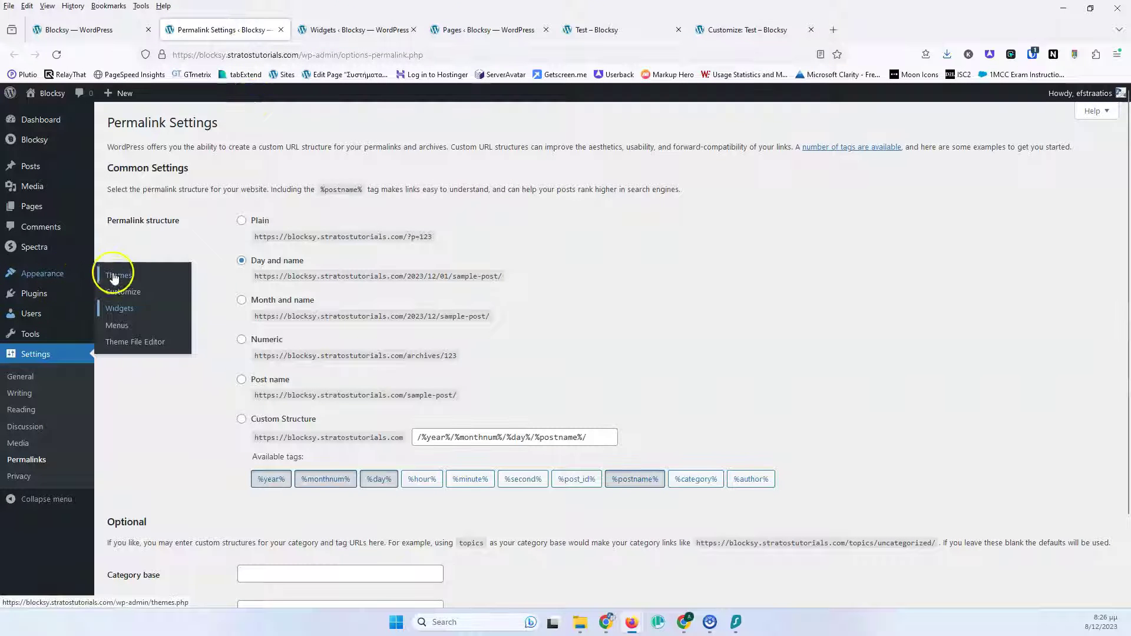
pyautogui.click(125, 315)
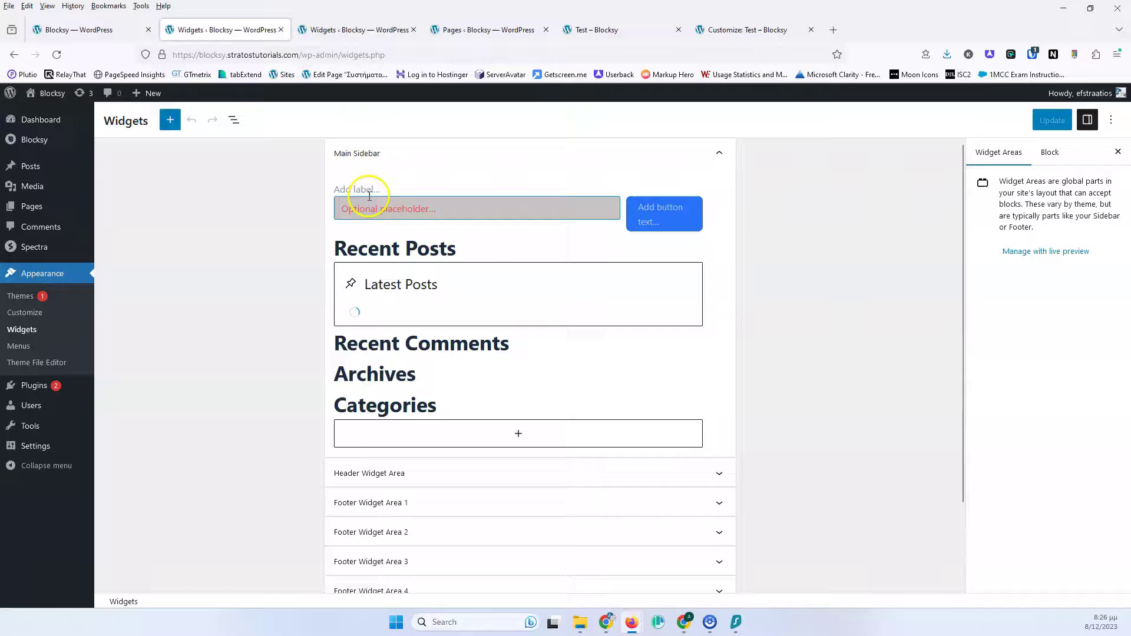
# Collapse the Main Sidebar widget area and expand Footer Widget Area 1.
pyautogui.scroll(-2, 561, 255)
pyautogui.scroll(2, 565, 255)
pyautogui.click(719, 154)
pyautogui.click(542, 224)
pyautogui.click(541, 252)
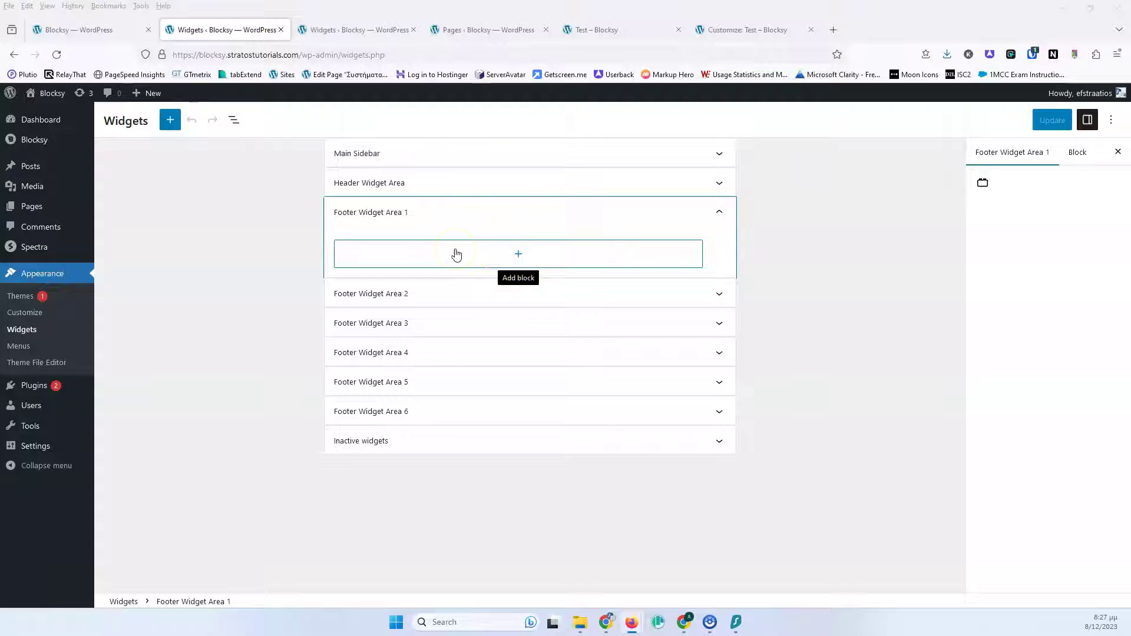
# Insert a Container block in Footer Widget Area 1 and place a Spectra Heading block inside it.
pyautogui.click(518, 262)
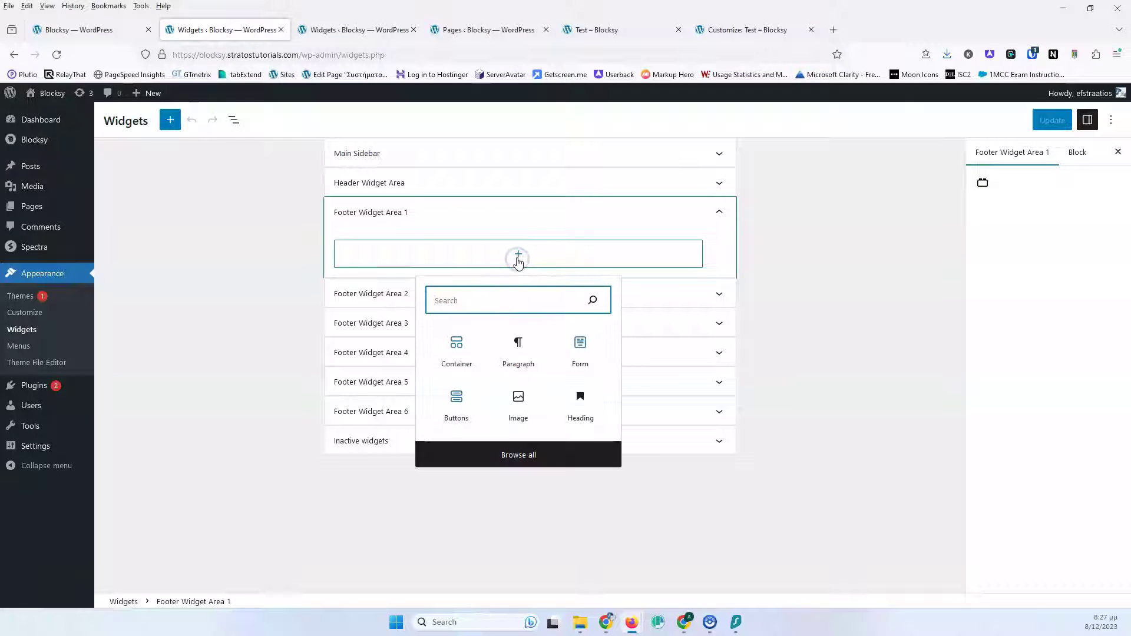
pyautogui.click(478, 363)
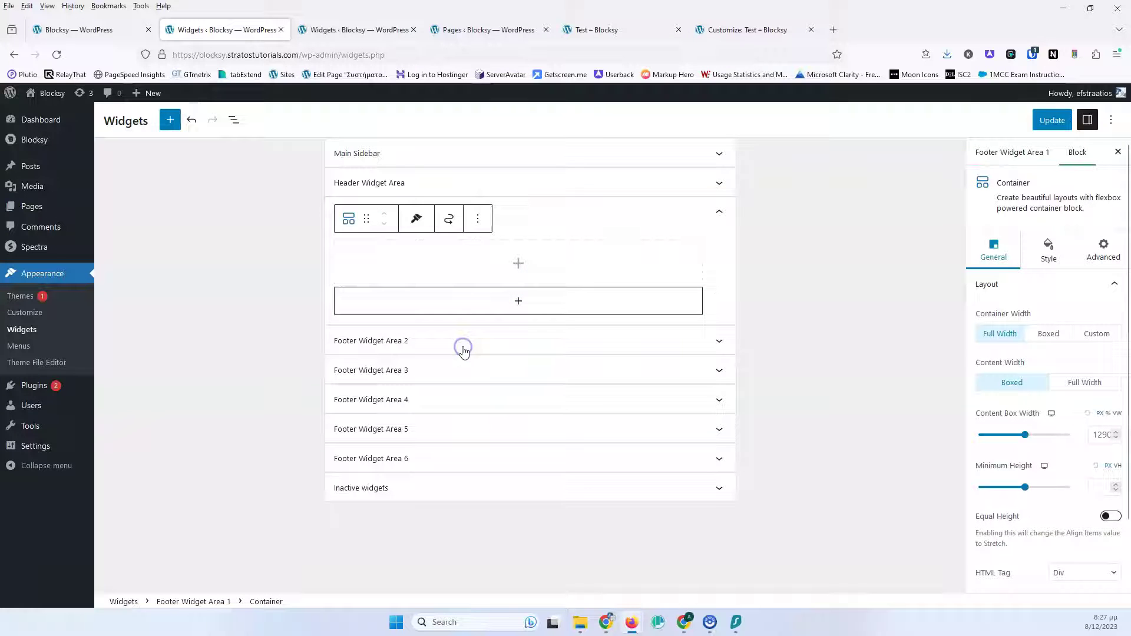
pyautogui.click(518, 264)
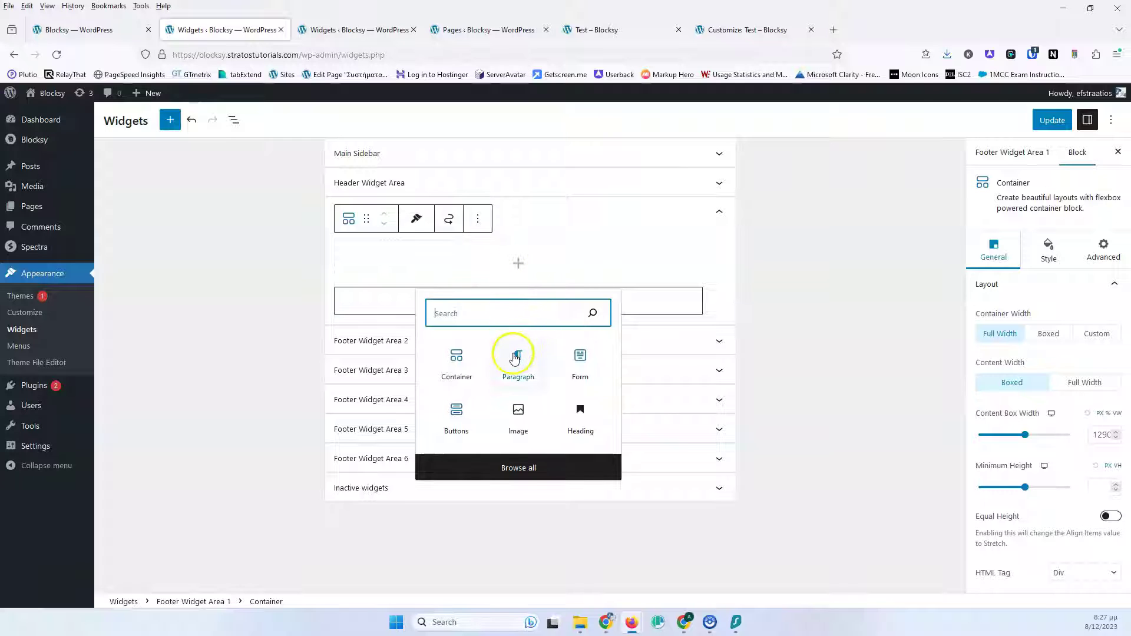
pyautogui.click(518, 468)
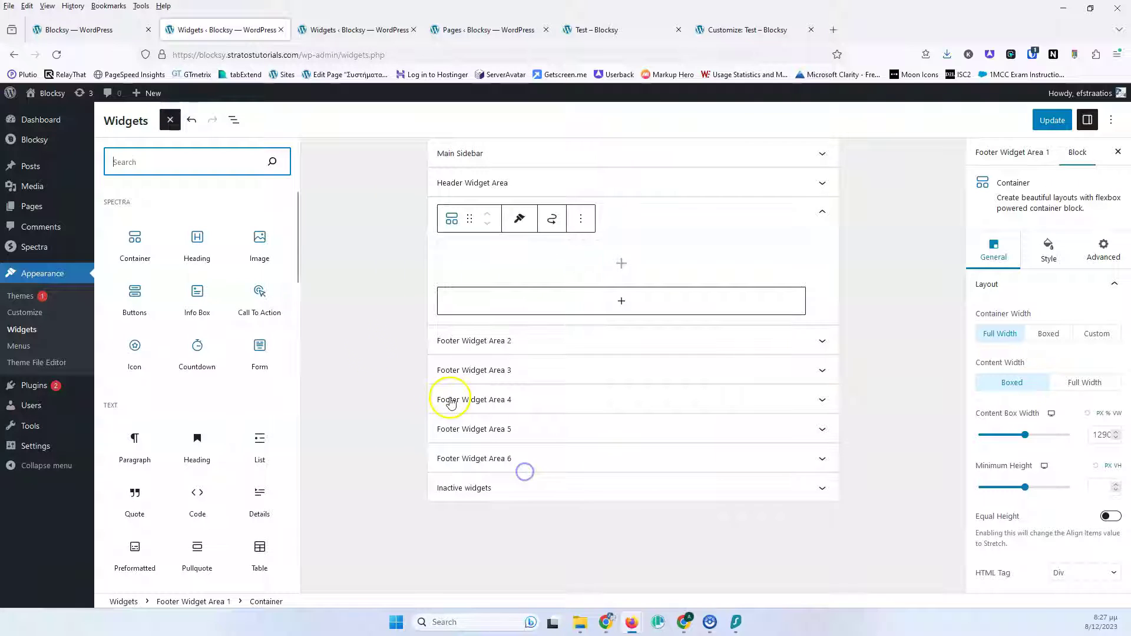
pyautogui.click(196, 246)
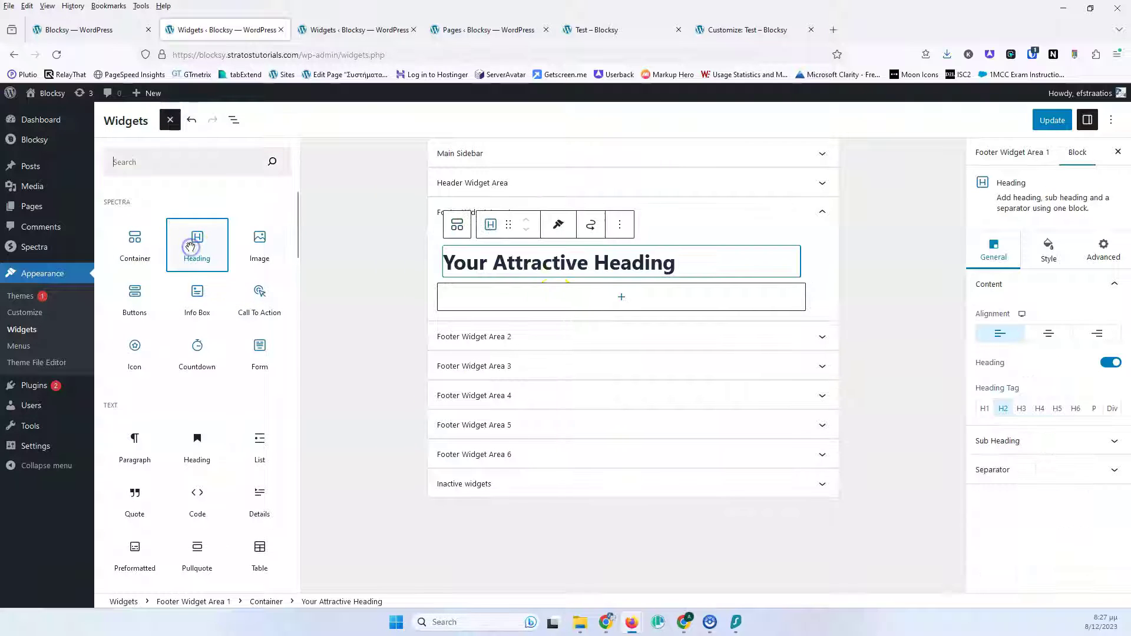
# Give the heading block a Solid separator positioned Below Heading.
pyautogui.click(1023, 470)
pyautogui.click(1086, 381)
pyautogui.click(1073, 407)
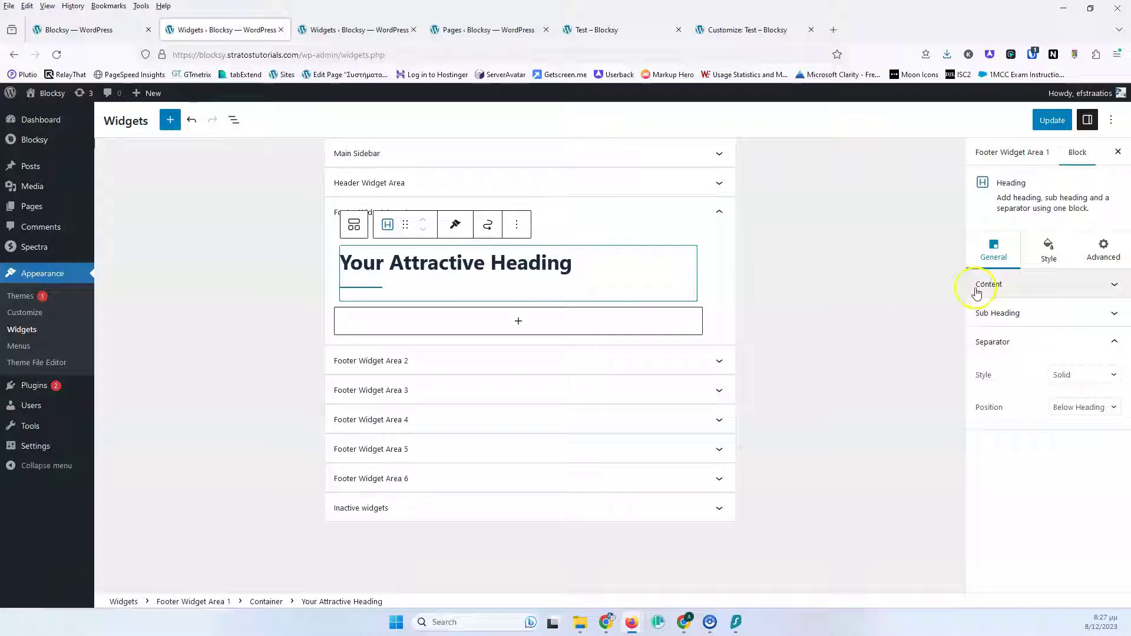
# Add a Paragraph block beneath the heading's container and fill it with the sample text "cutjdtyujdtyujydtyu".
pyautogui.click(519, 321)
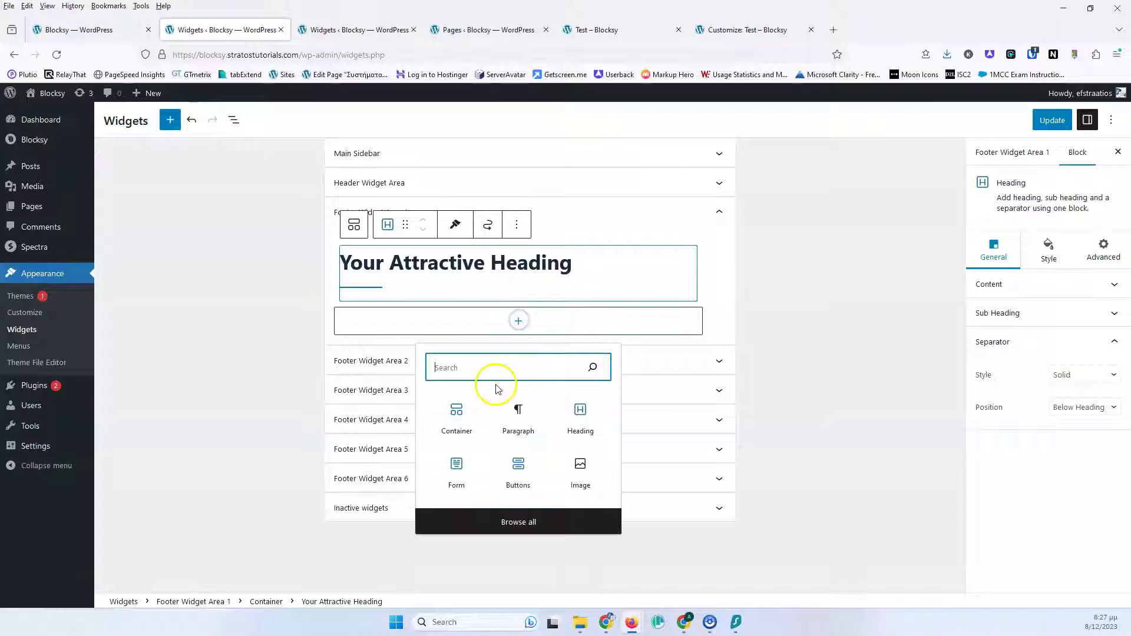
pyautogui.click(513, 523)
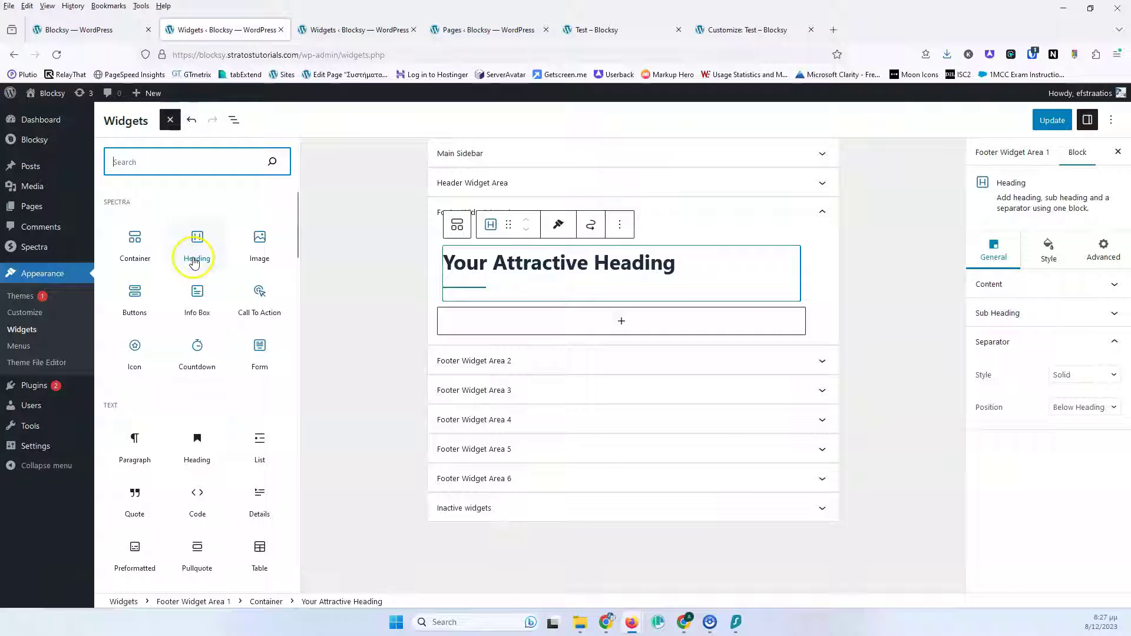
pyautogui.click(139, 437)
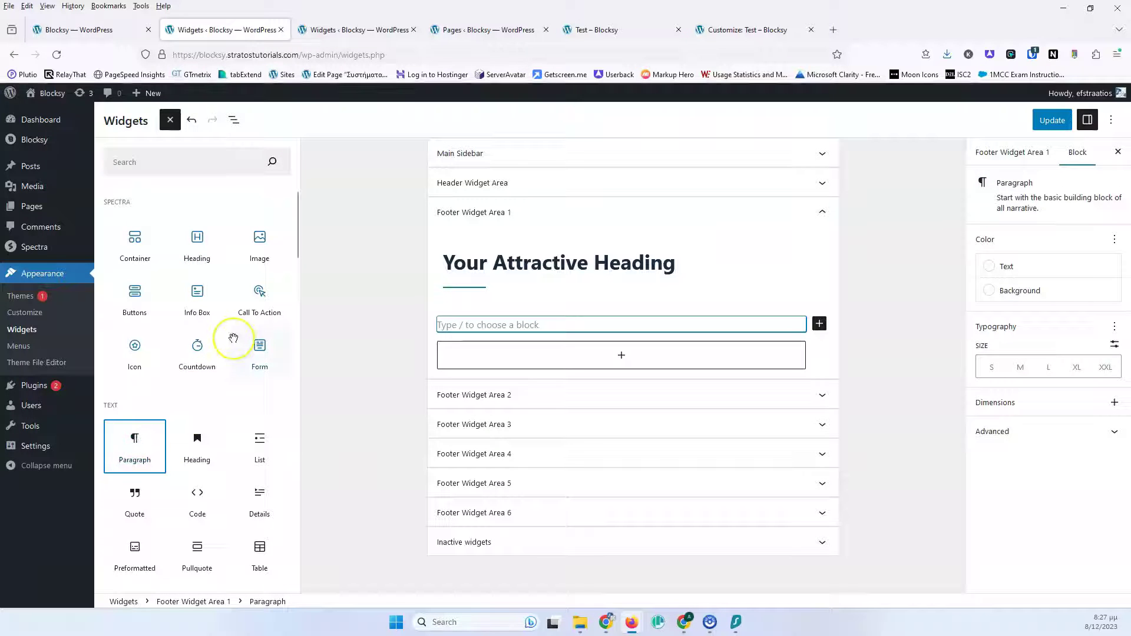
pyautogui.click(605, 326)
pyautogui.write('cutjdtyujdtyujydtyuyj')
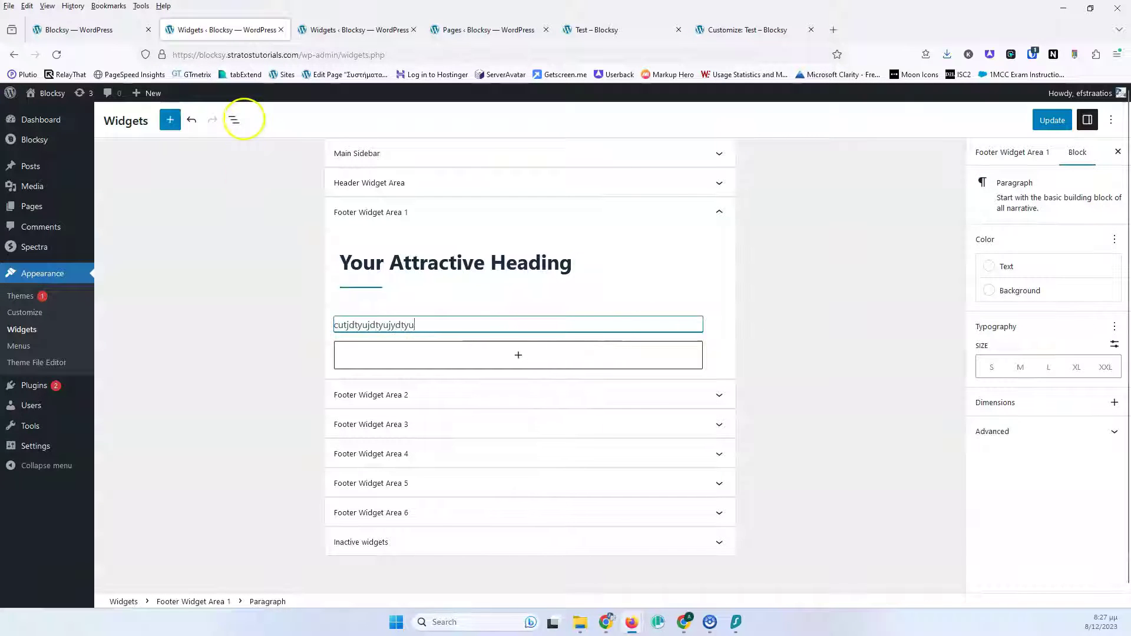
# Move the paragraph into the Container of Footer Widget Area 1, beneath the heading, and save the widgets.
pyautogui.click(234, 119)
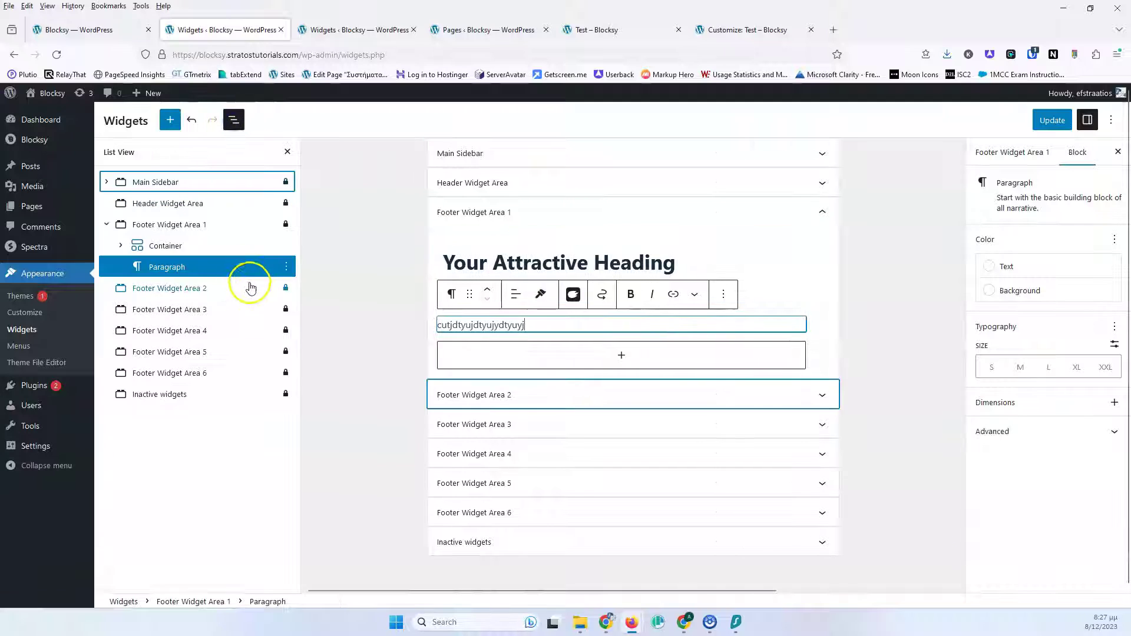
pyautogui.click(121, 246)
pyautogui.click(146, 289)
pyautogui.moveTo(145, 289); pyautogui.dragTo(177, 273)
pyautogui.click(1052, 120)
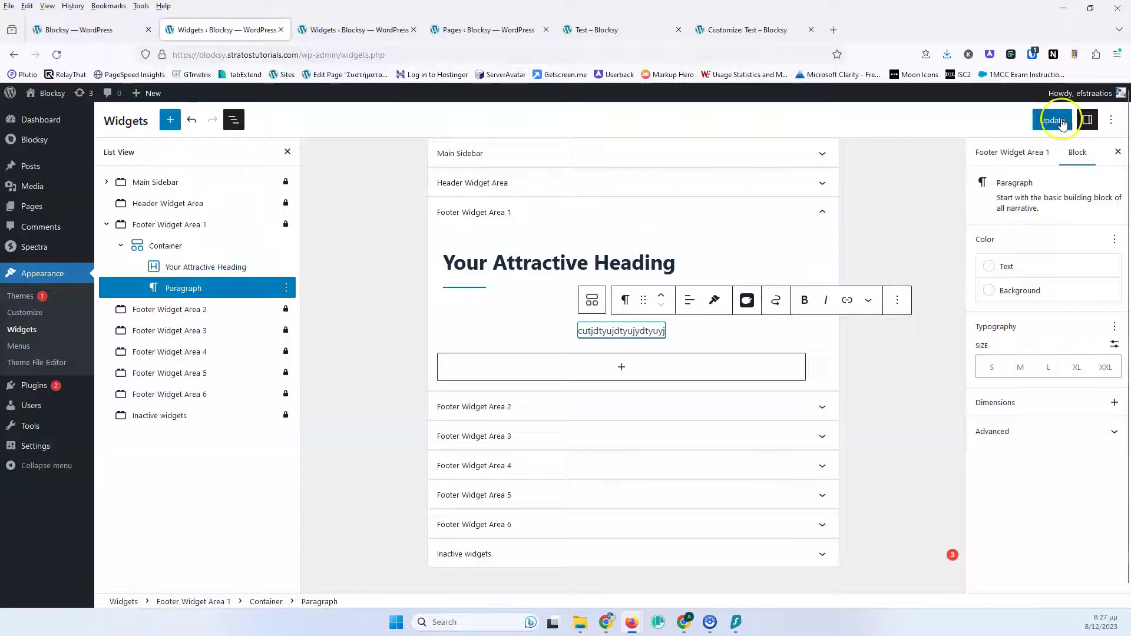
# Set the heading tag of "Your Attractive Heading" to H4 and save the widgets.
pyautogui.click(550, 327)
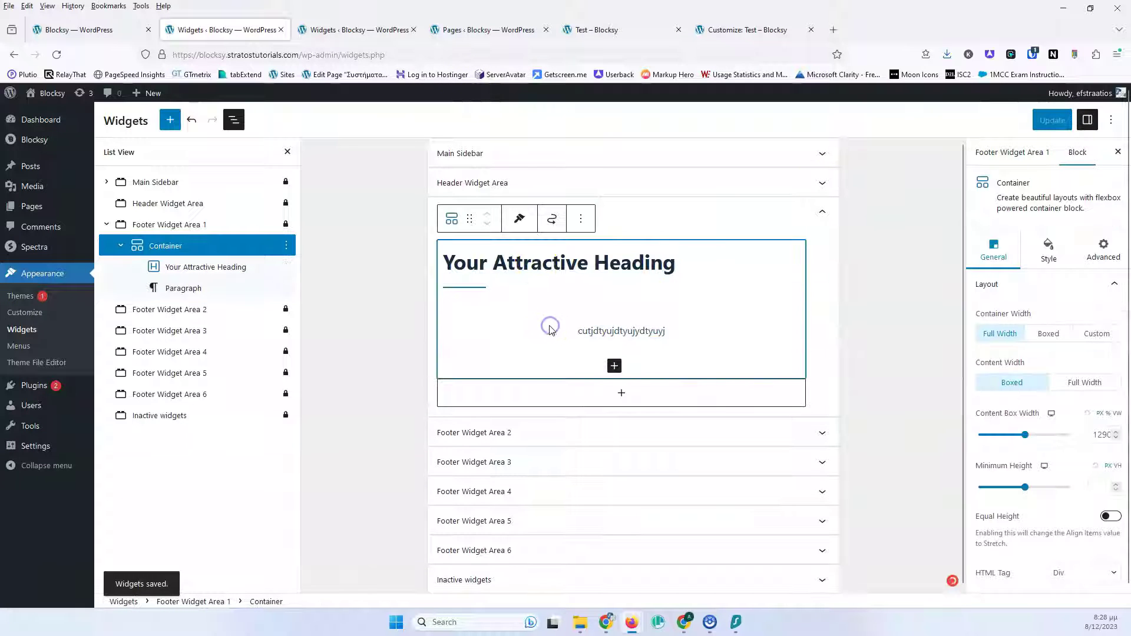
pyautogui.click(571, 257)
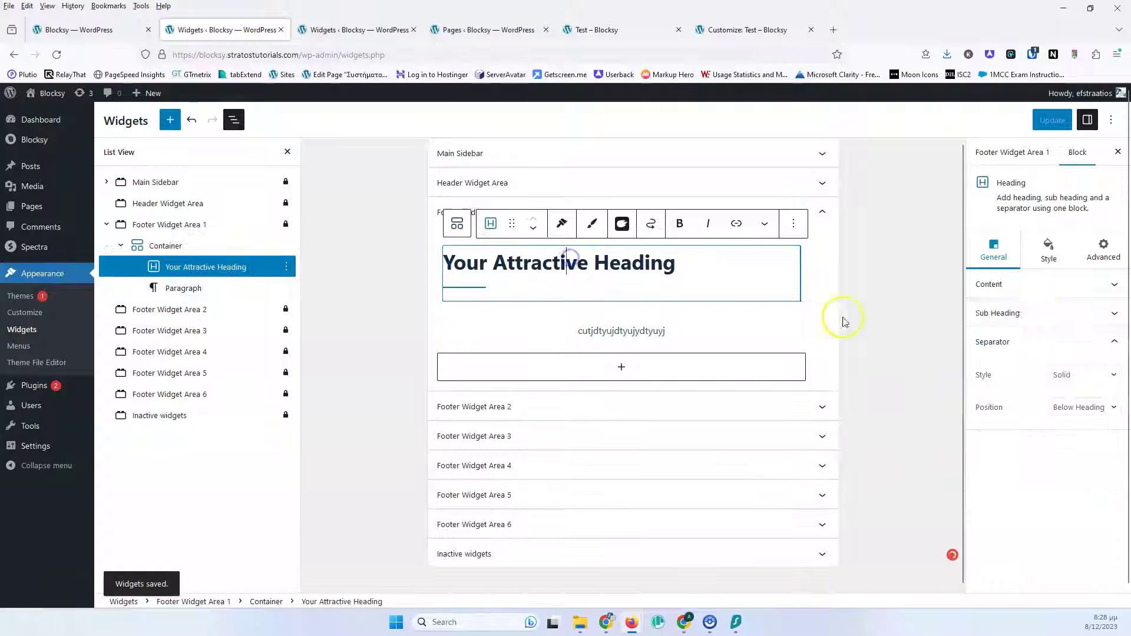
pyautogui.click(1046, 282)
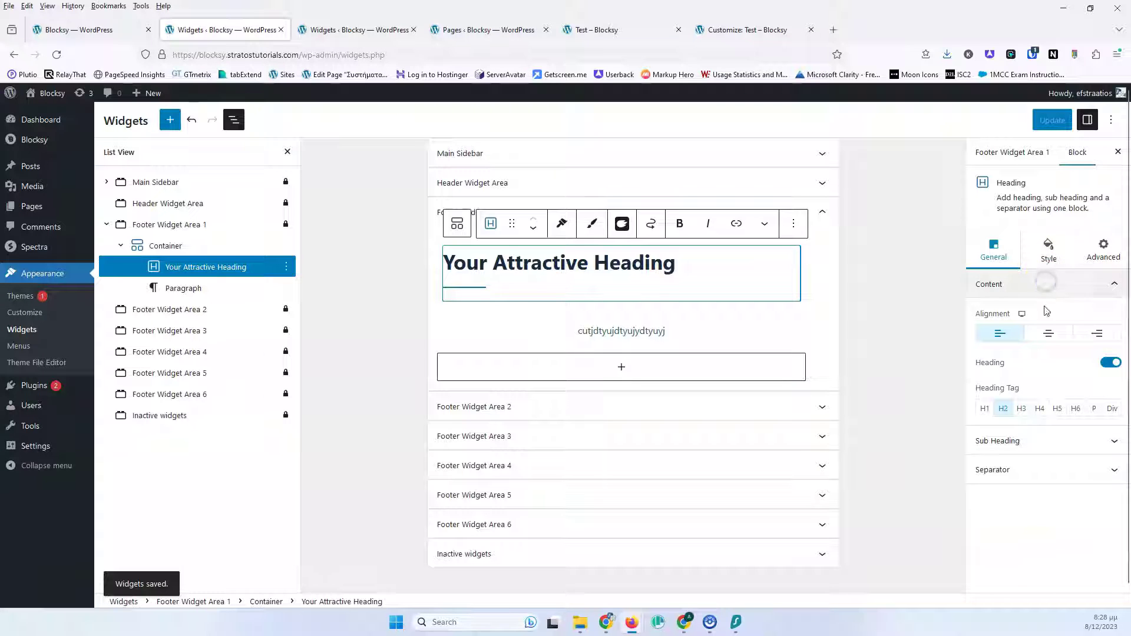
pyautogui.click(1040, 409)
pyautogui.click(592, 322)
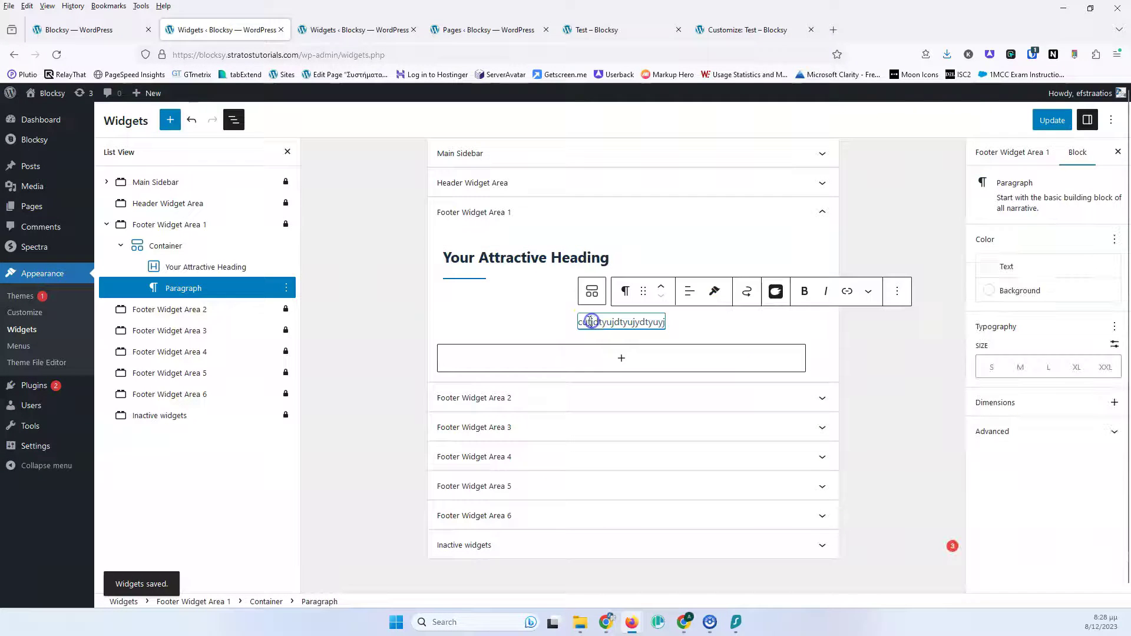
pyautogui.click(551, 323)
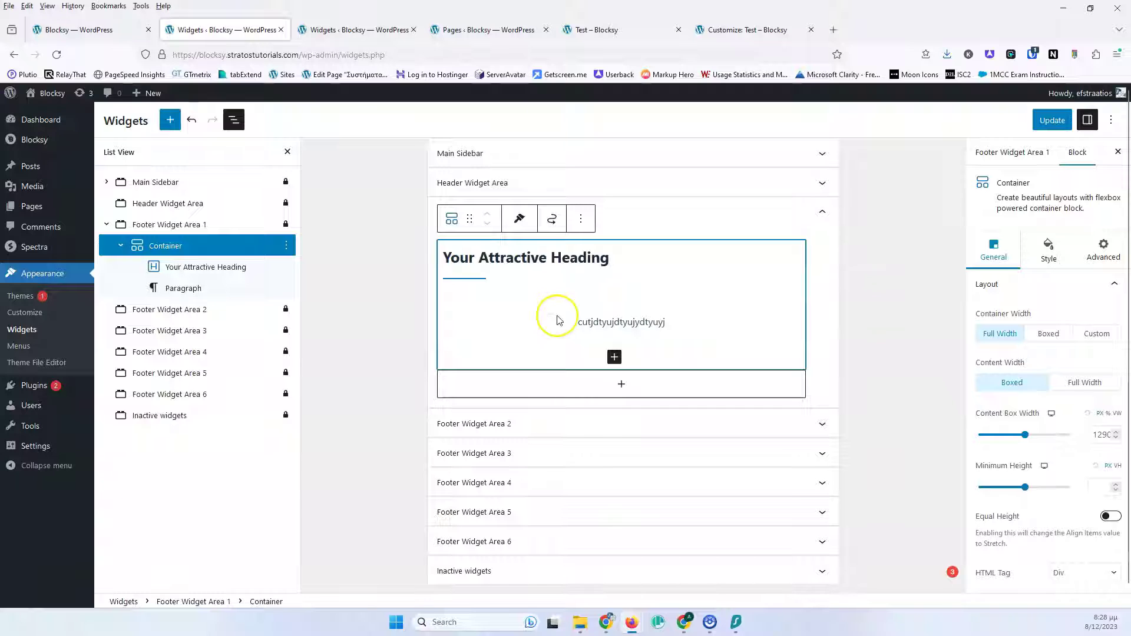
pyautogui.click(1051, 120)
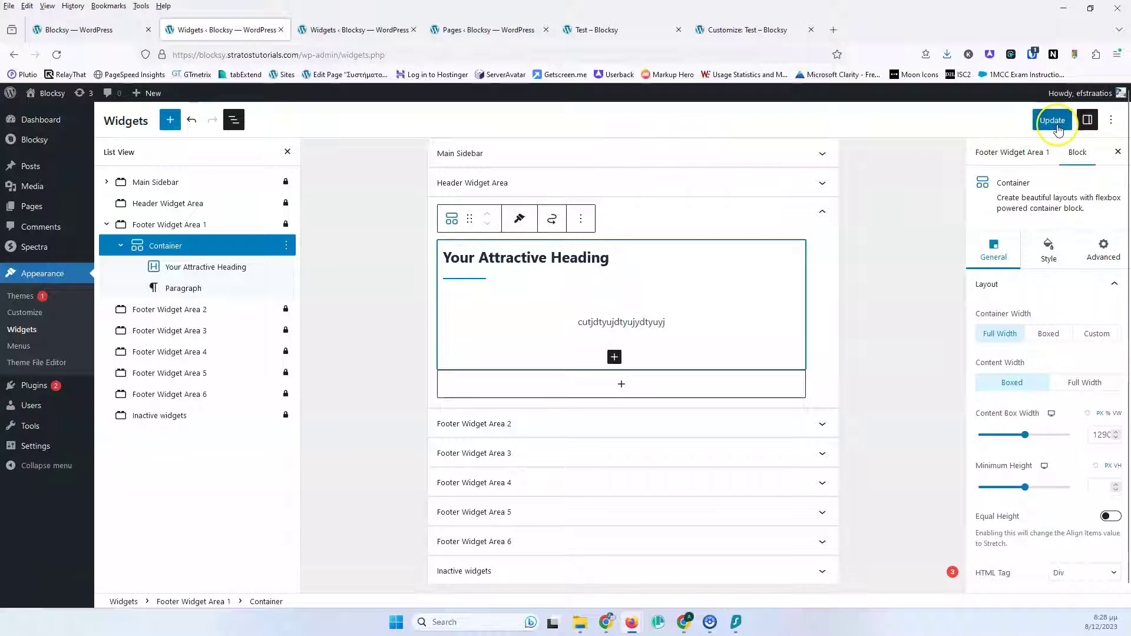
# Reload the Test page on the live site and examine its footer.
pyautogui.click(571, 27)
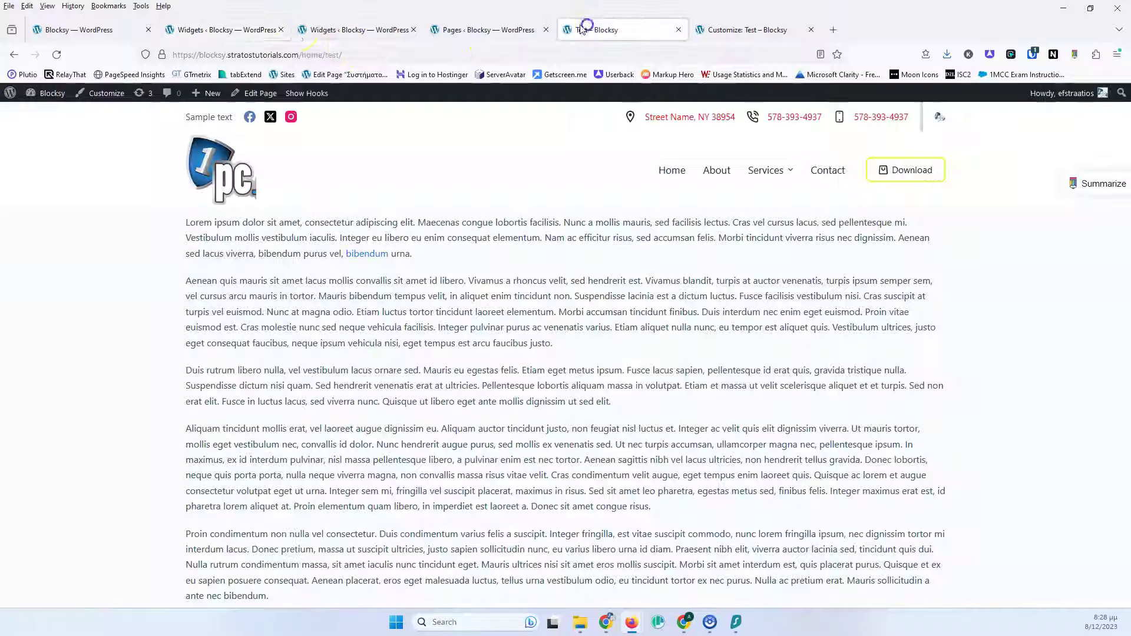
pyautogui.click(56, 55)
pyautogui.scroll(-10, 184, 220)
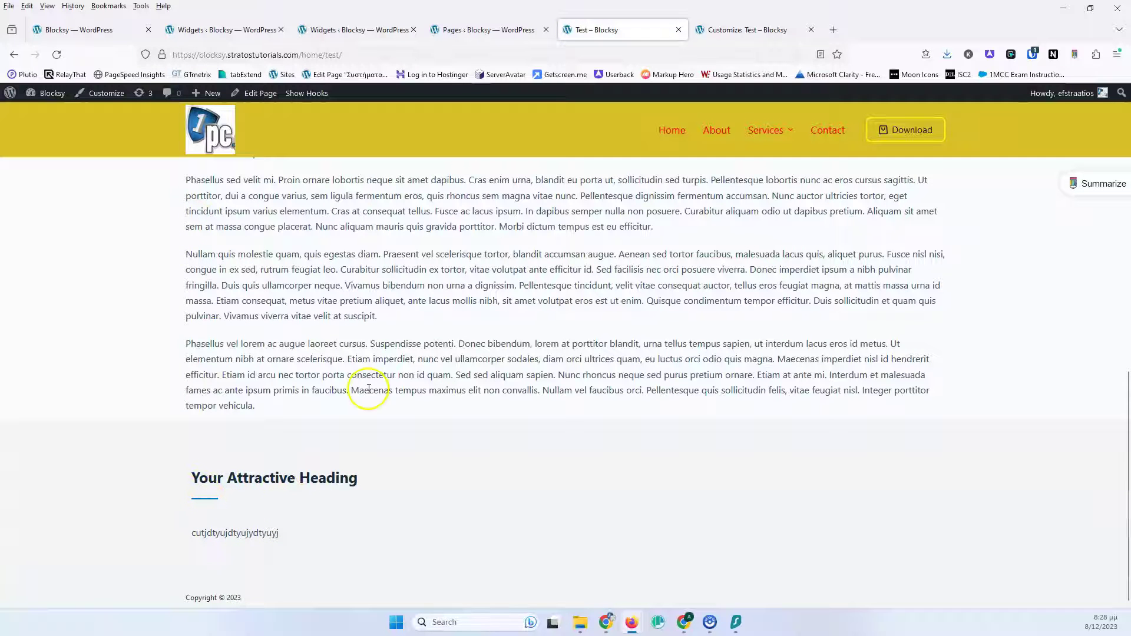
pyautogui.click(502, 29)
pyautogui.click(361, 29)
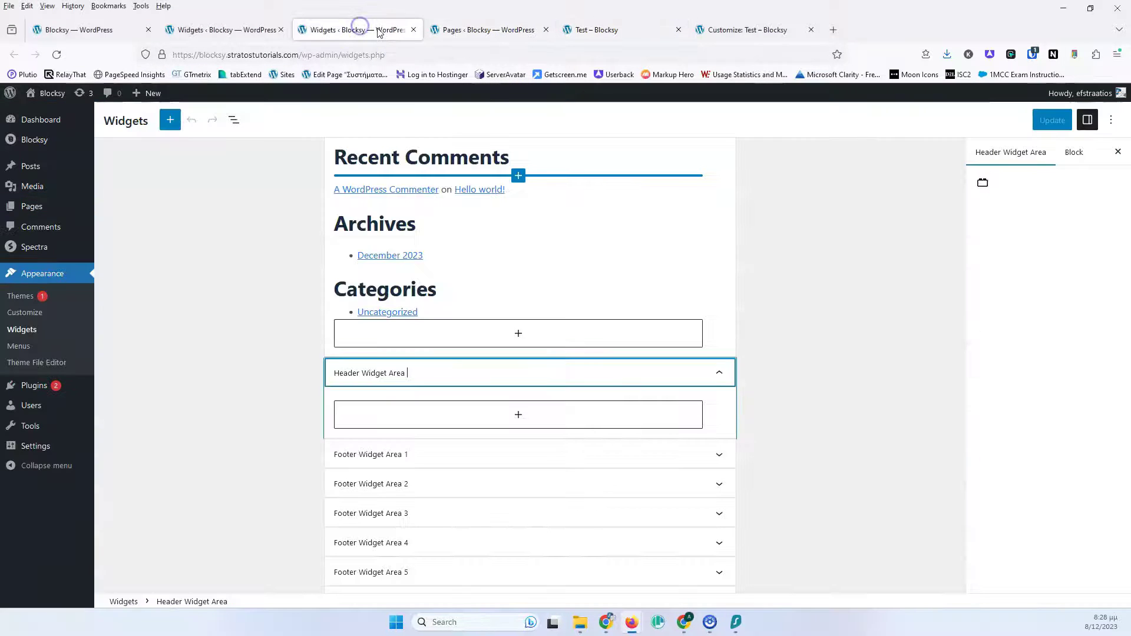
pyautogui.click(486, 29)
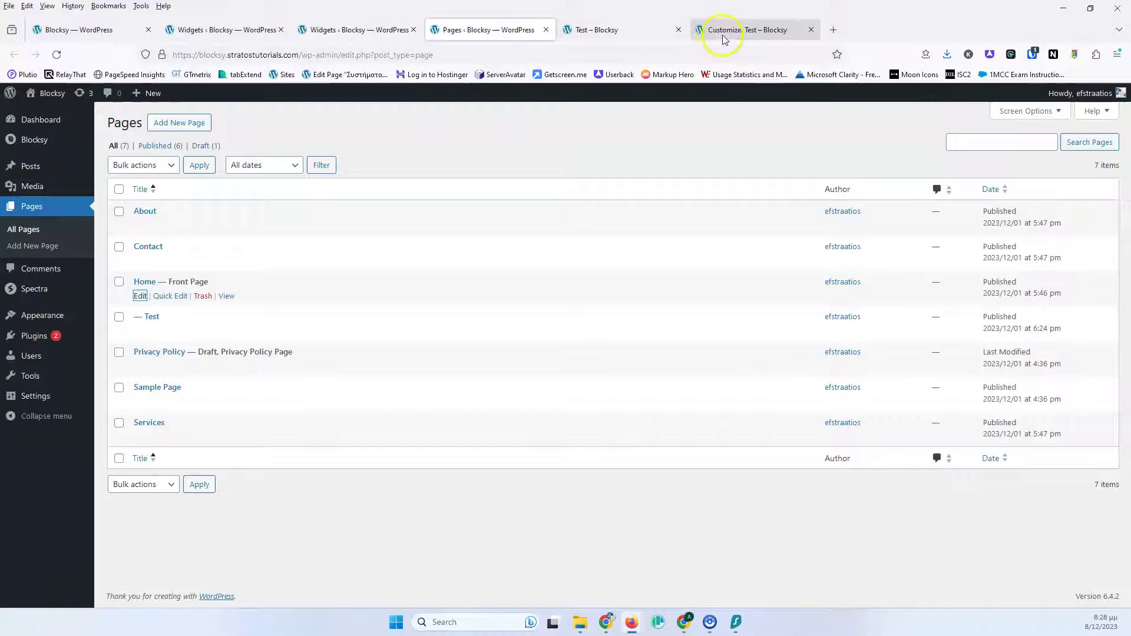
pyautogui.click(621, 30)
pyautogui.click(330, 29)
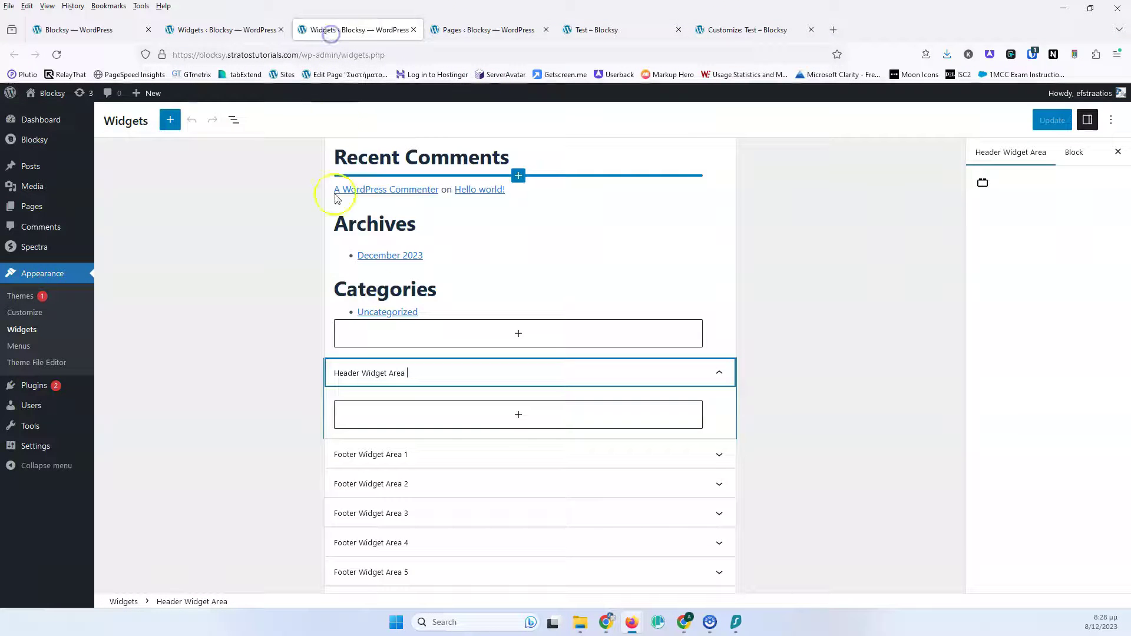
pyautogui.scroll(-2, 416, 435)
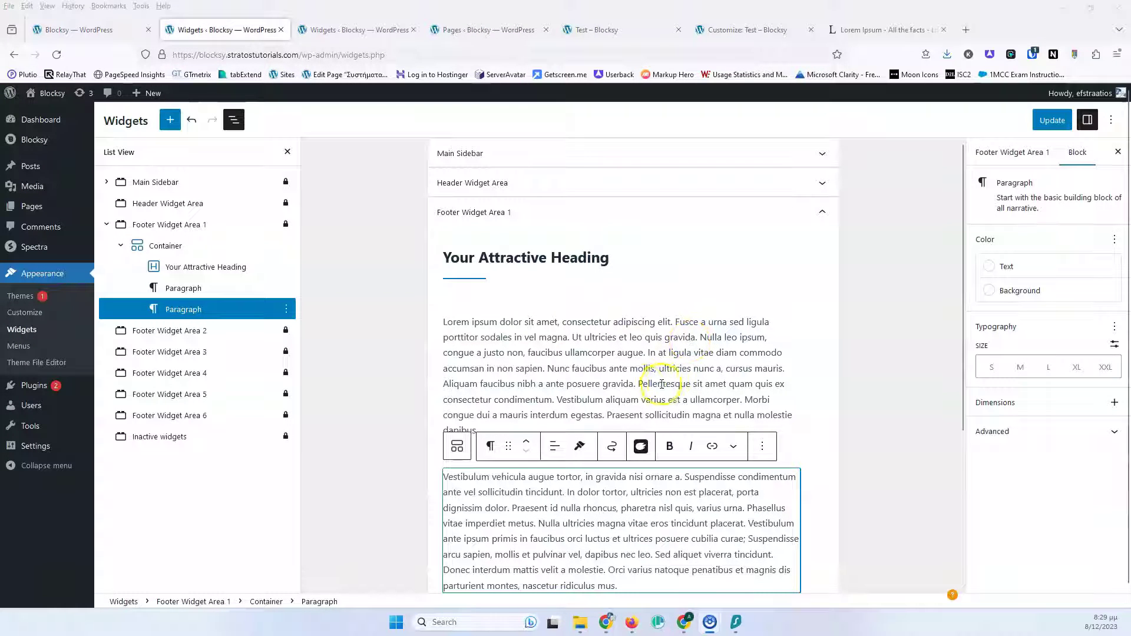
# Split the first lorem ipsum paragraph into three paragraphs, breaking before "In at ligula" and before "Pellentesque sit amet".
pyautogui.click(641, 383)
pyautogui.press('Return')
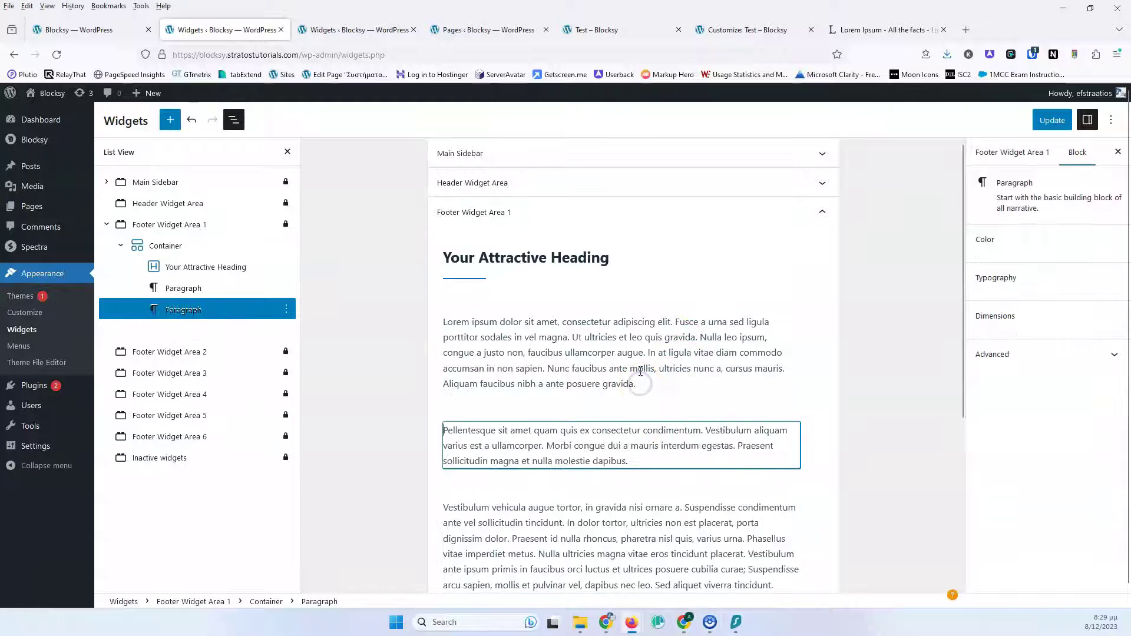
pyautogui.scroll(-3, 631, 373)
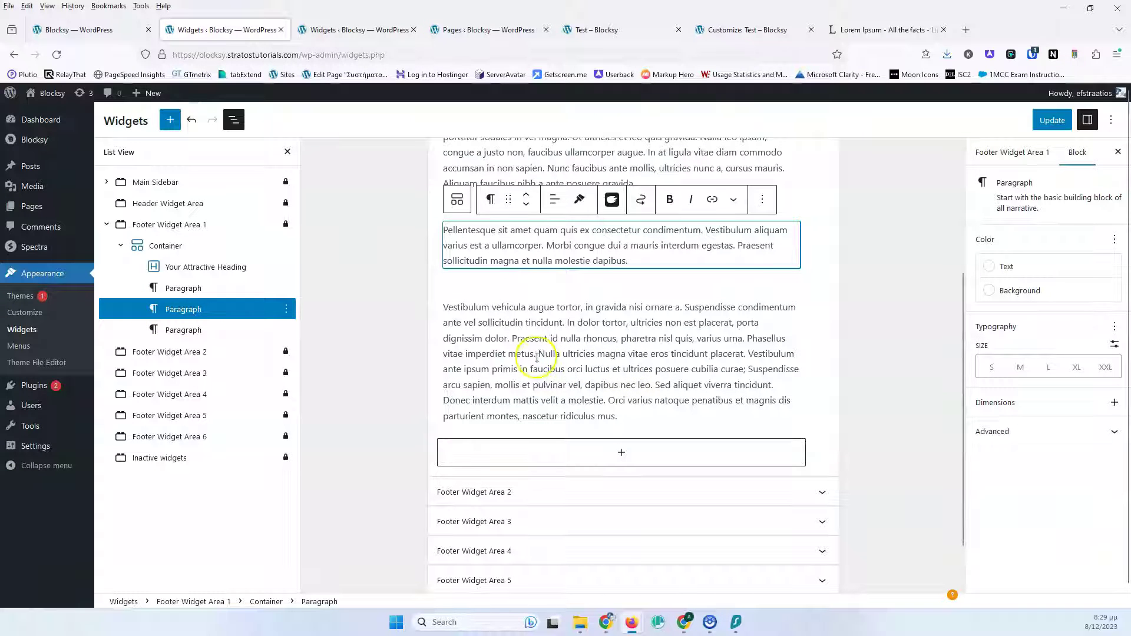
pyautogui.scroll(2, 539, 320)
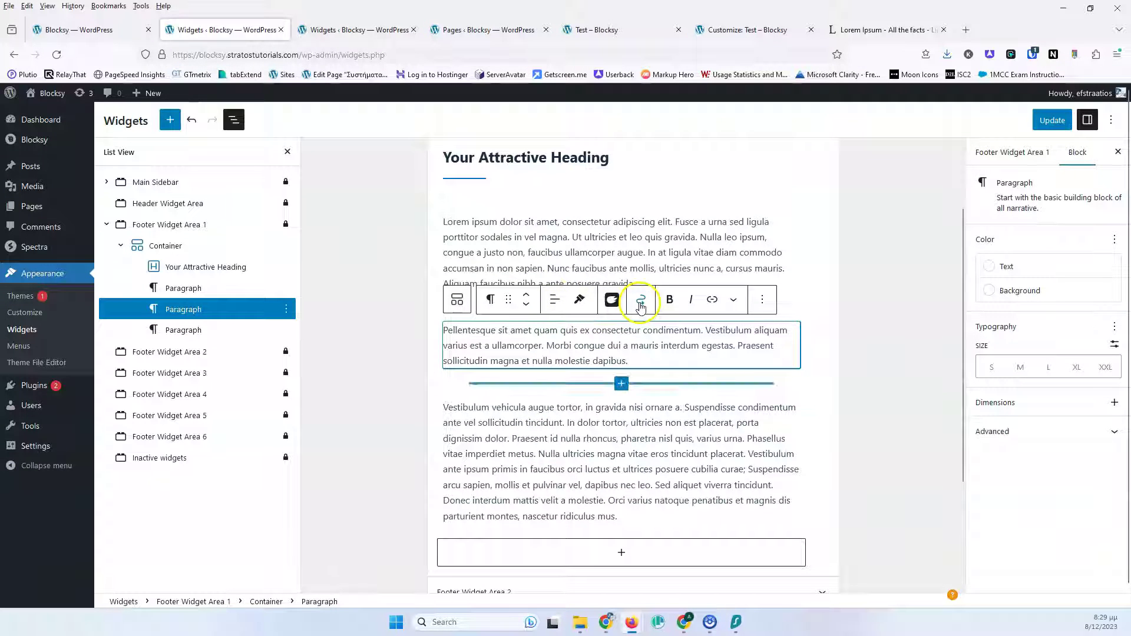
pyautogui.click(650, 253)
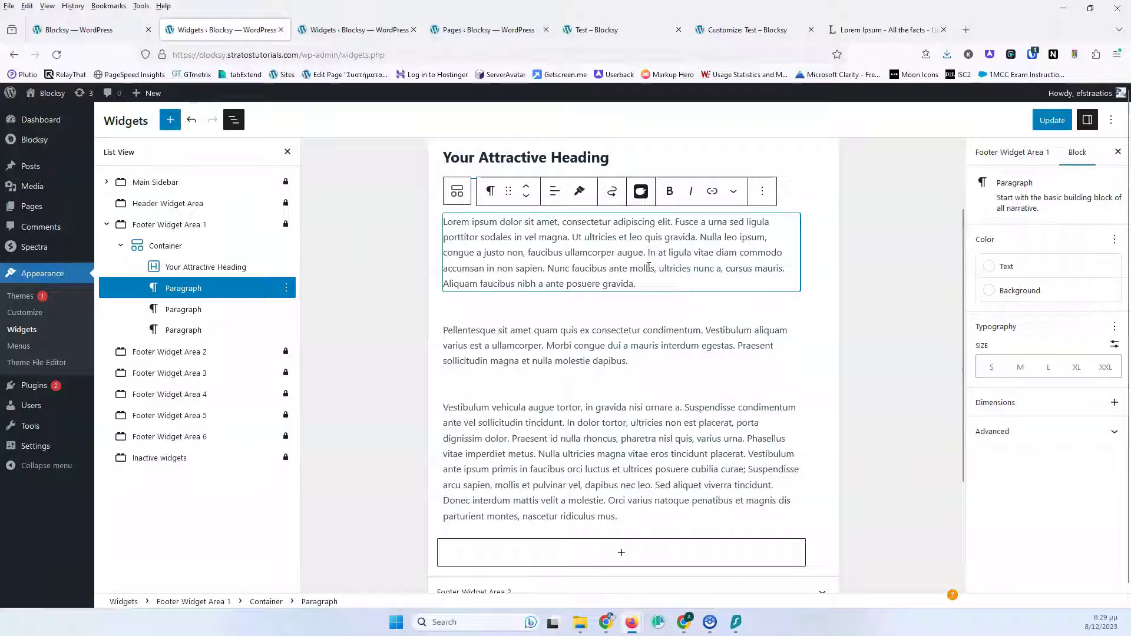
pyautogui.press('Return')
# Delete the last paragraph of the container, starting with "Vestibulum vehicula".
pyautogui.click(527, 446)
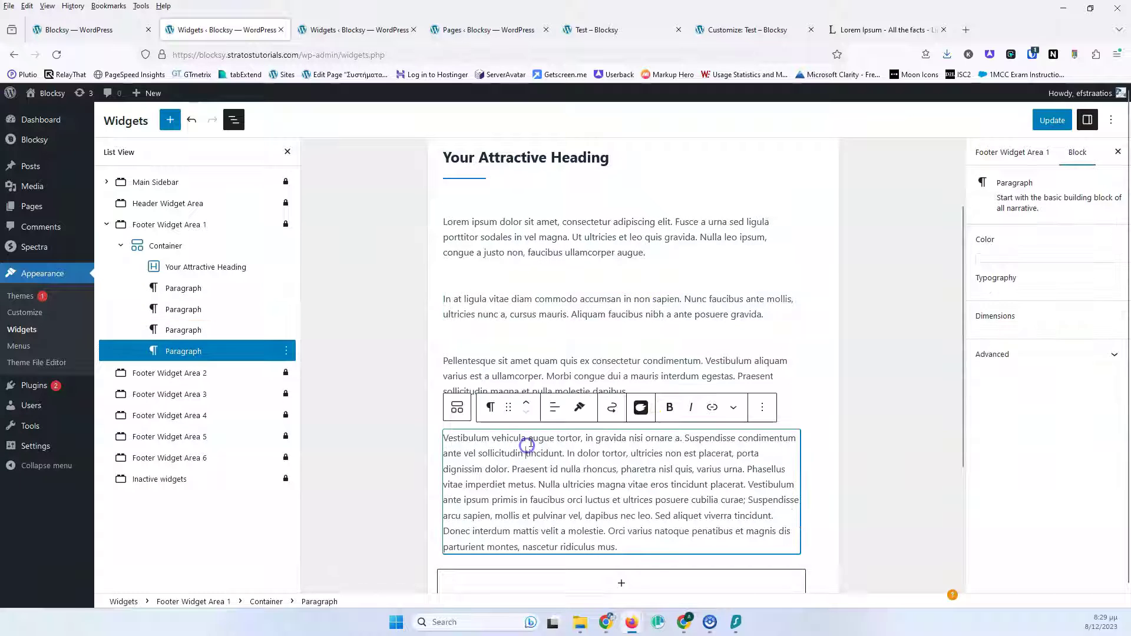
pyautogui.click(761, 407)
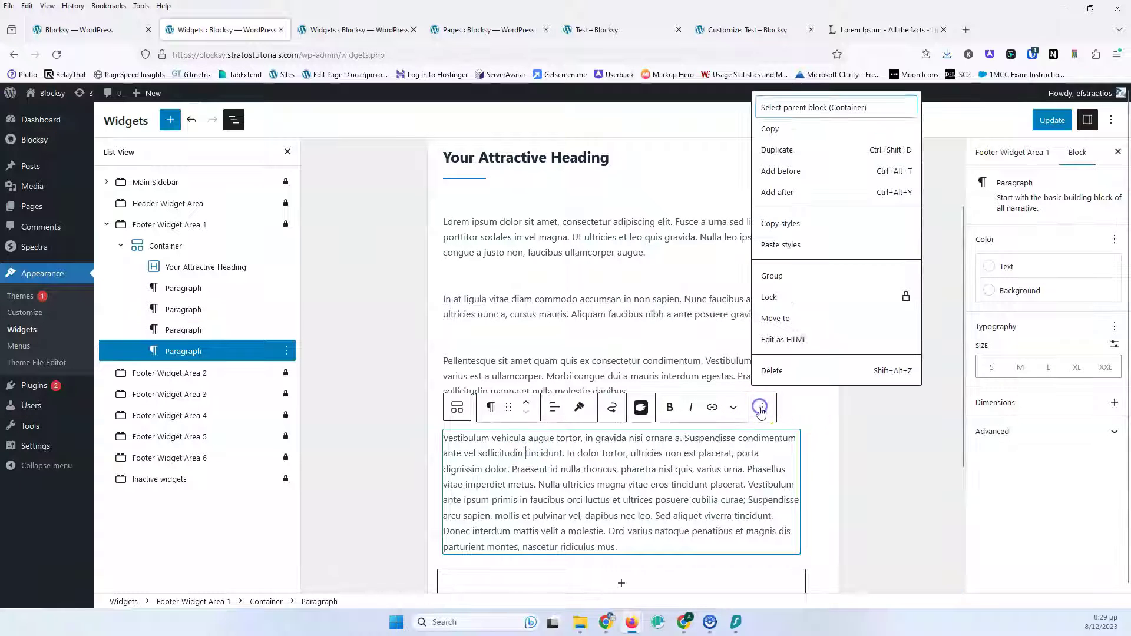
pyautogui.click(800, 369)
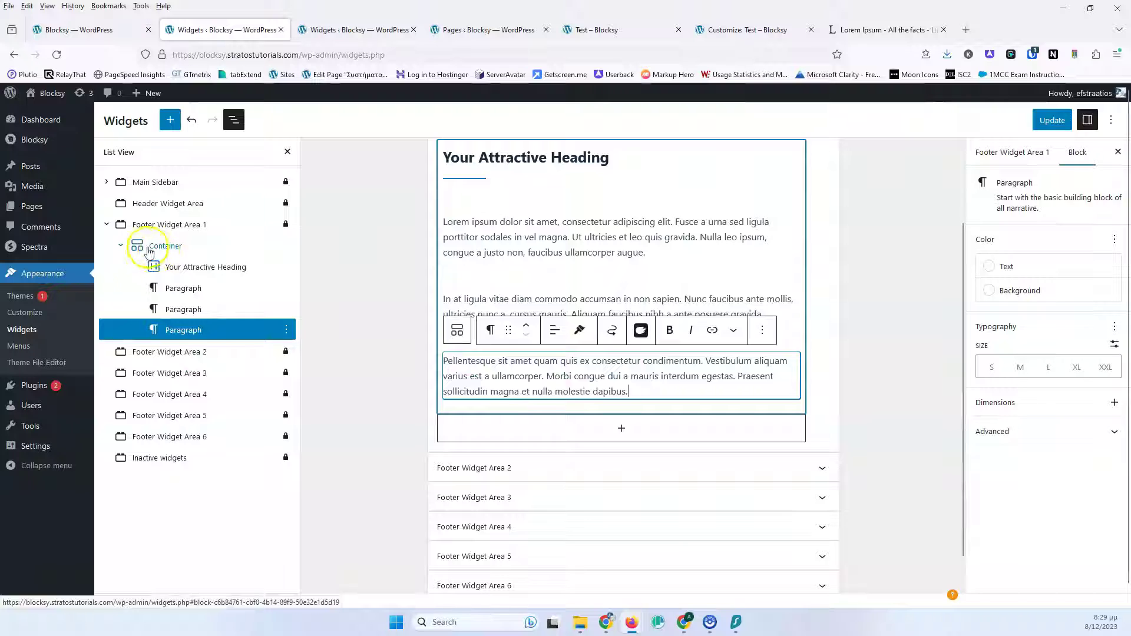
# Duplicate the Container block of Footer Widget Area 1 twice.
pyautogui.click(121, 250)
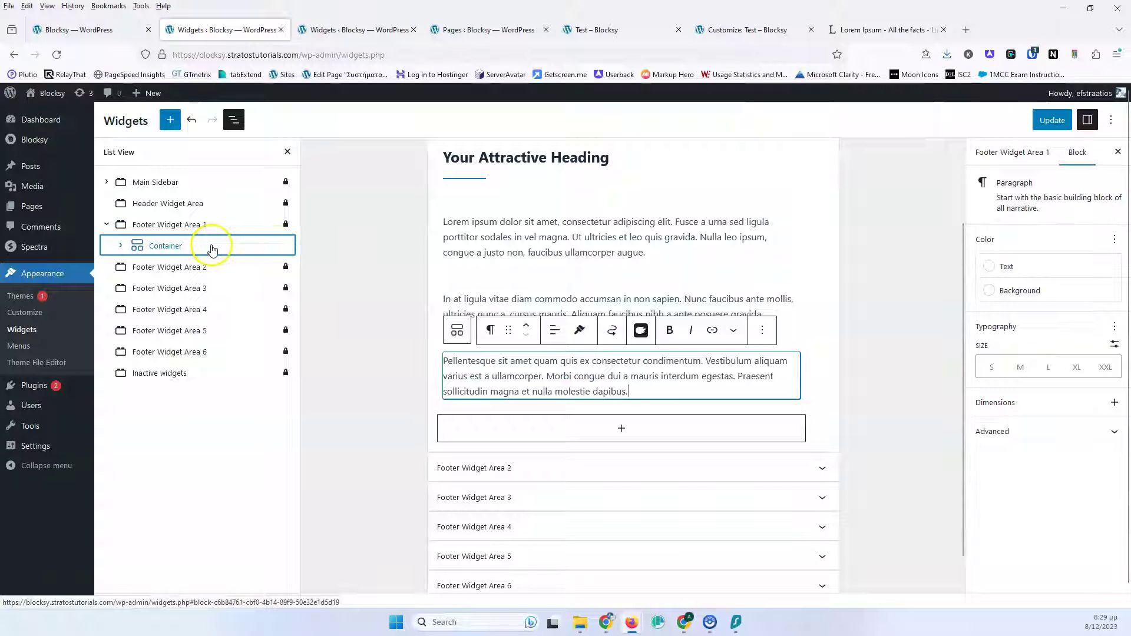
pyautogui.click(212, 247)
pyautogui.rightClick(212, 248)
pyautogui.click(260, 246)
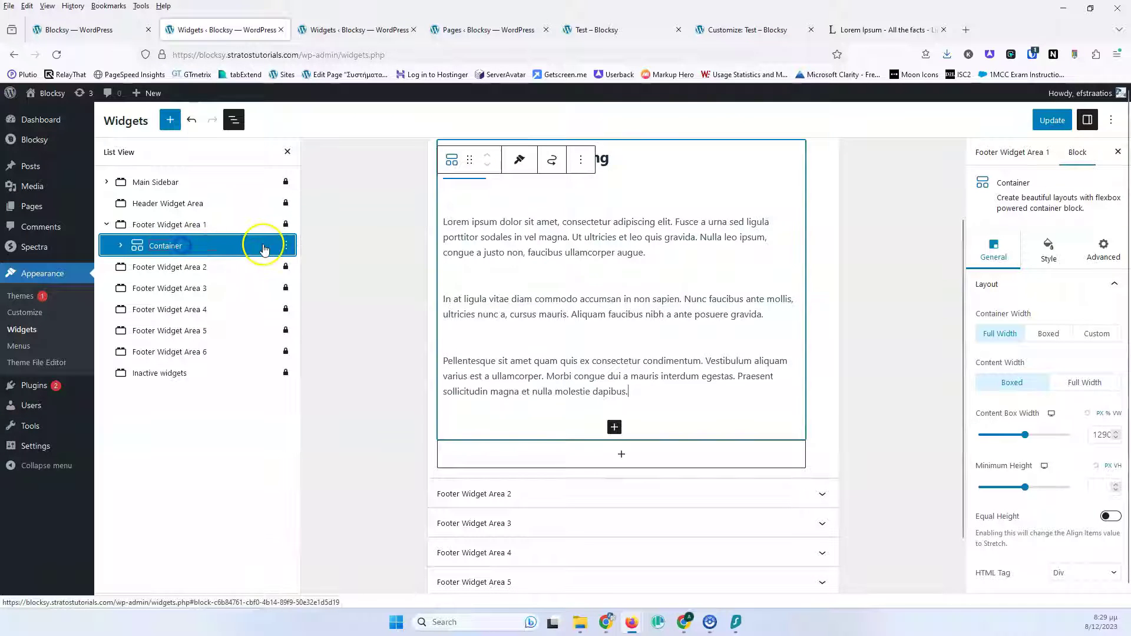
pyautogui.click(287, 246)
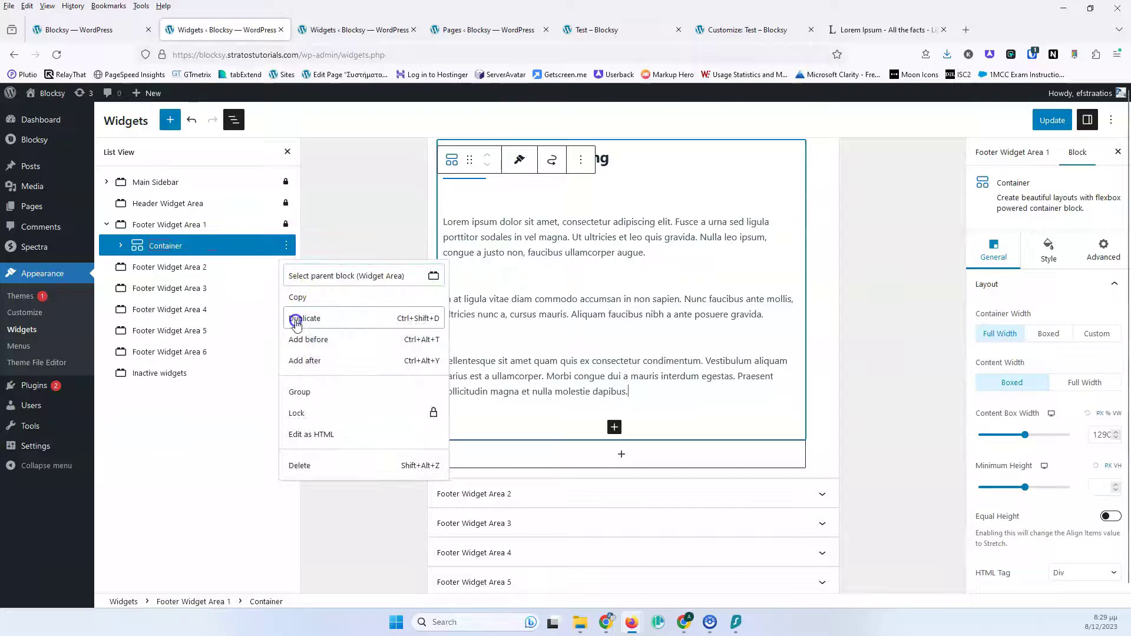
pyautogui.click(294, 318)
pyautogui.click(288, 246)
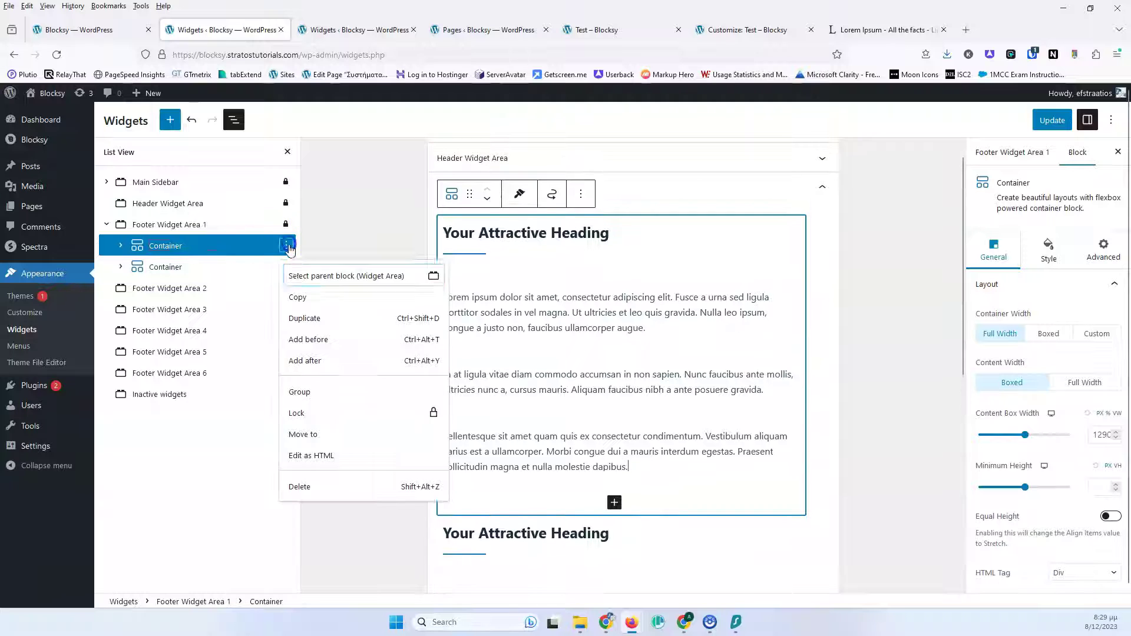
pyautogui.click(311, 316)
# Move one container copy into Footer Widget Area 2 and another into Footer Widget Area 3, and save the widgets.
pyautogui.moveTo(140, 287); pyautogui.dragTo(148, 321)
pyautogui.moveTo(141, 267); pyautogui.dragTo(152, 323)
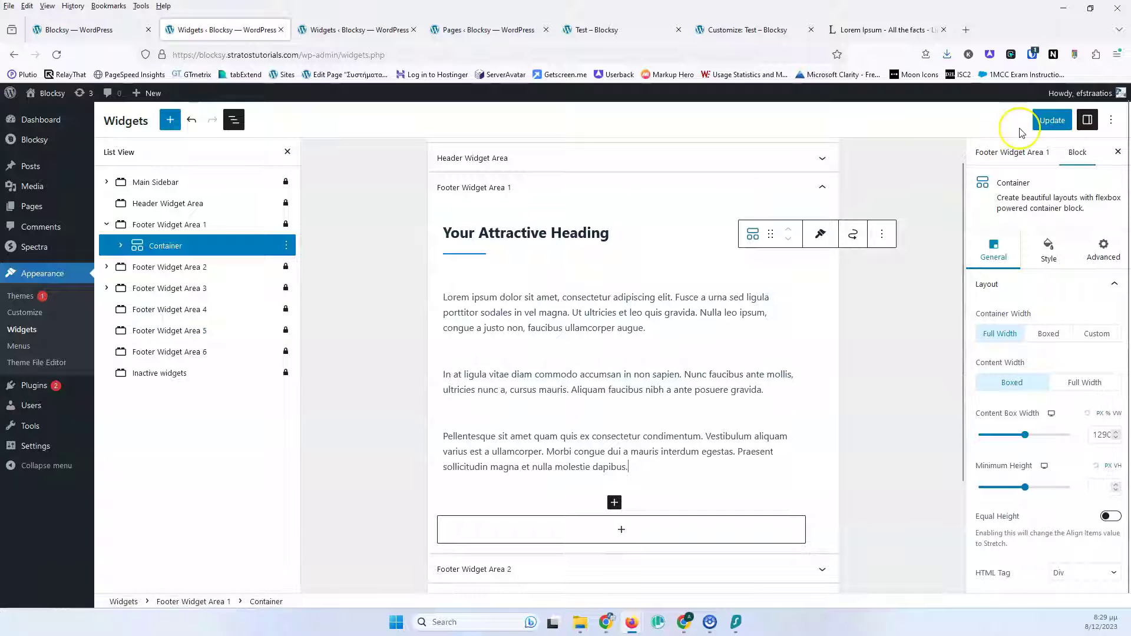
pyautogui.click(1036, 115)
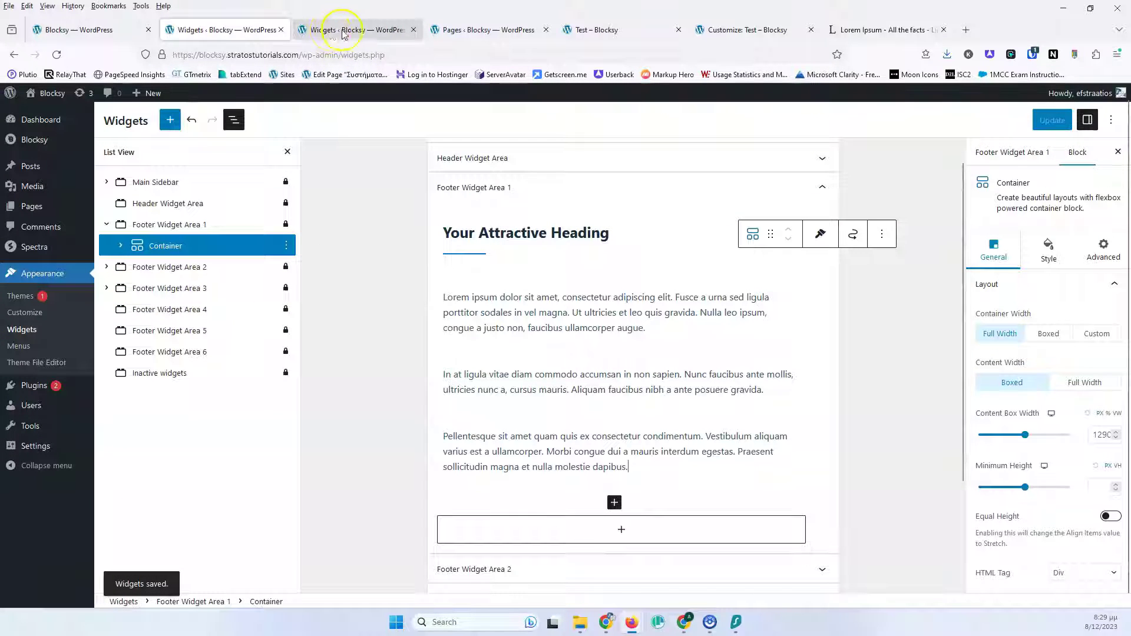
# Reload the Test page and examine the footer's widget columns.
pyautogui.click(606, 30)
pyautogui.click(54, 54)
pyautogui.scroll(-3, 518, 392)
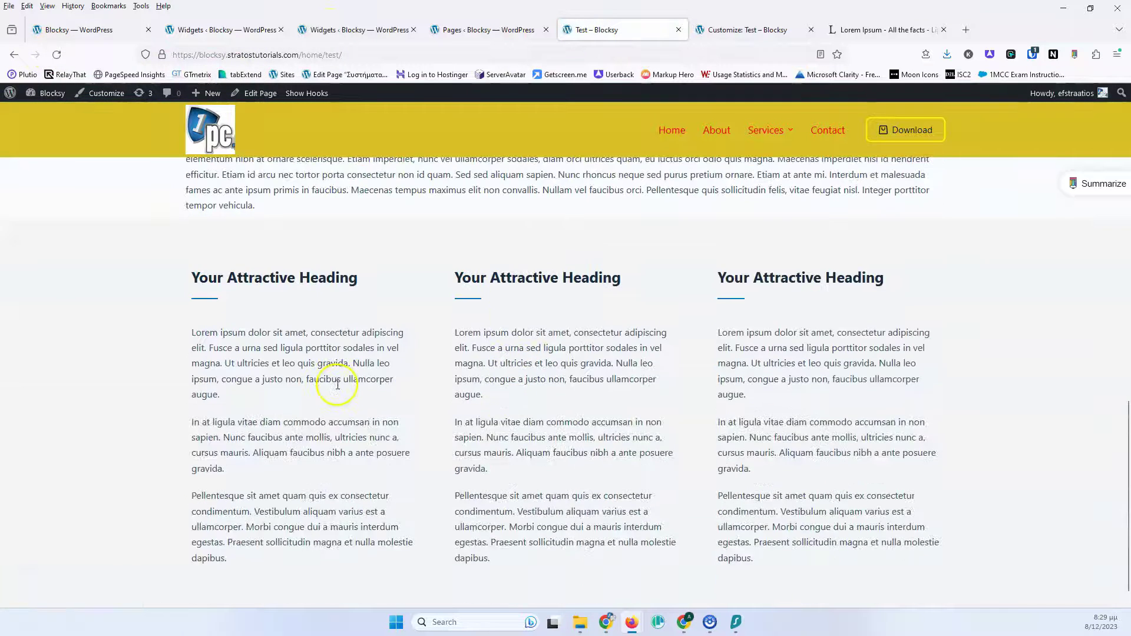
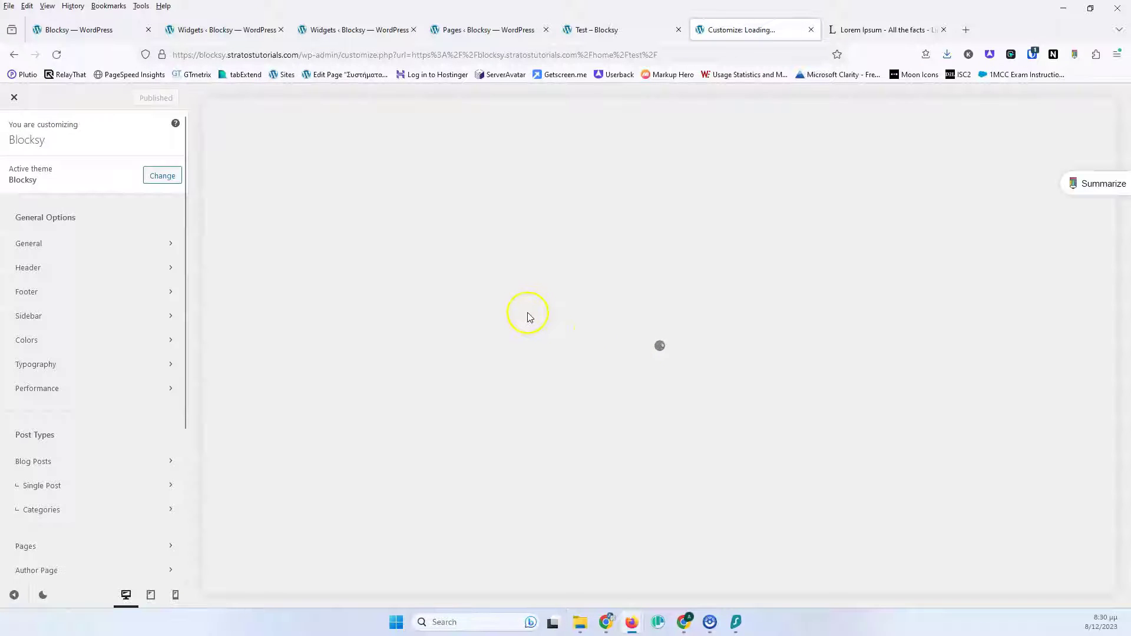
# In the Customizer, set the Columns Spacing and Widgets Spacing of the footer's middle row to 30 px each.
pyautogui.click(51, 294)
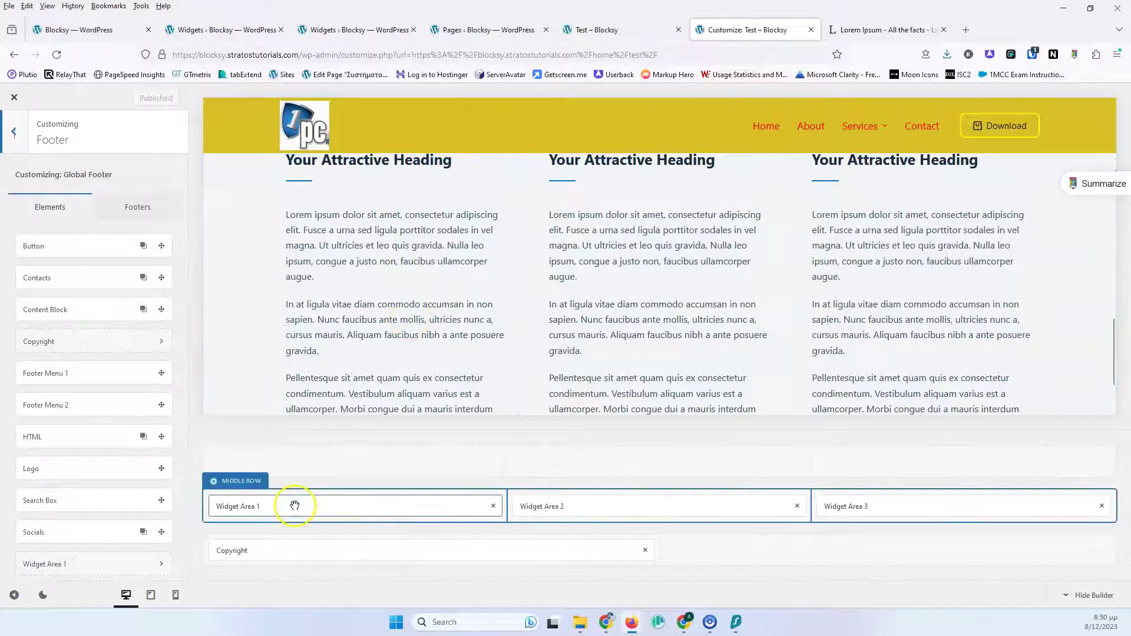
pyautogui.click(214, 483)
pyautogui.scroll(-2, 106, 427)
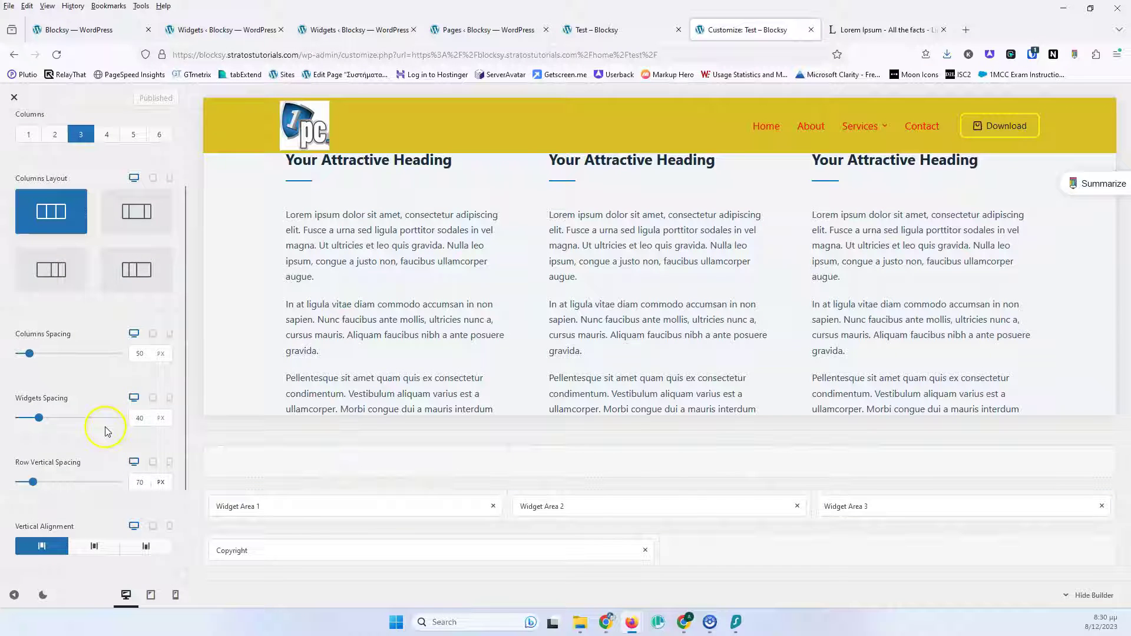
pyautogui.click(146, 351)
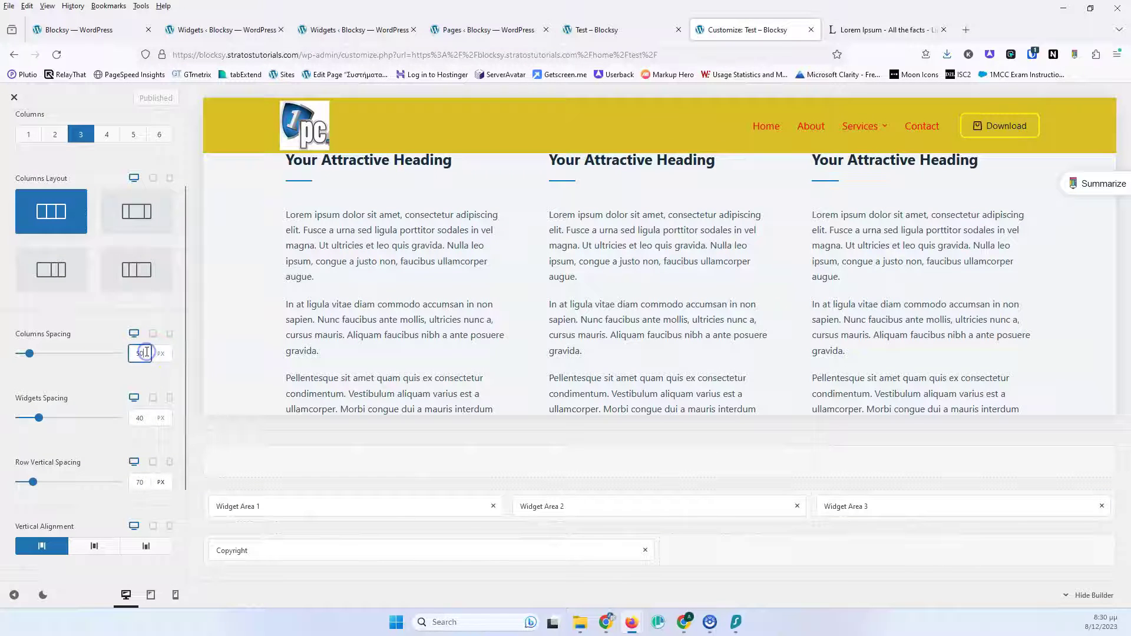
pyautogui.press('Down')
pyautogui.press('Down')
pyautogui.press('Down')
pyautogui.press('Down')
pyautogui.press('Down')
pyautogui.press('Down')
pyautogui.press('Down')
pyautogui.press('Down')
pyautogui.press('Down')
pyautogui.press('Down')
pyautogui.press('Down')
pyautogui.press('Down')
pyautogui.press('Down')
pyautogui.press('Down')
pyautogui.press('Down')
pyautogui.press('Down')
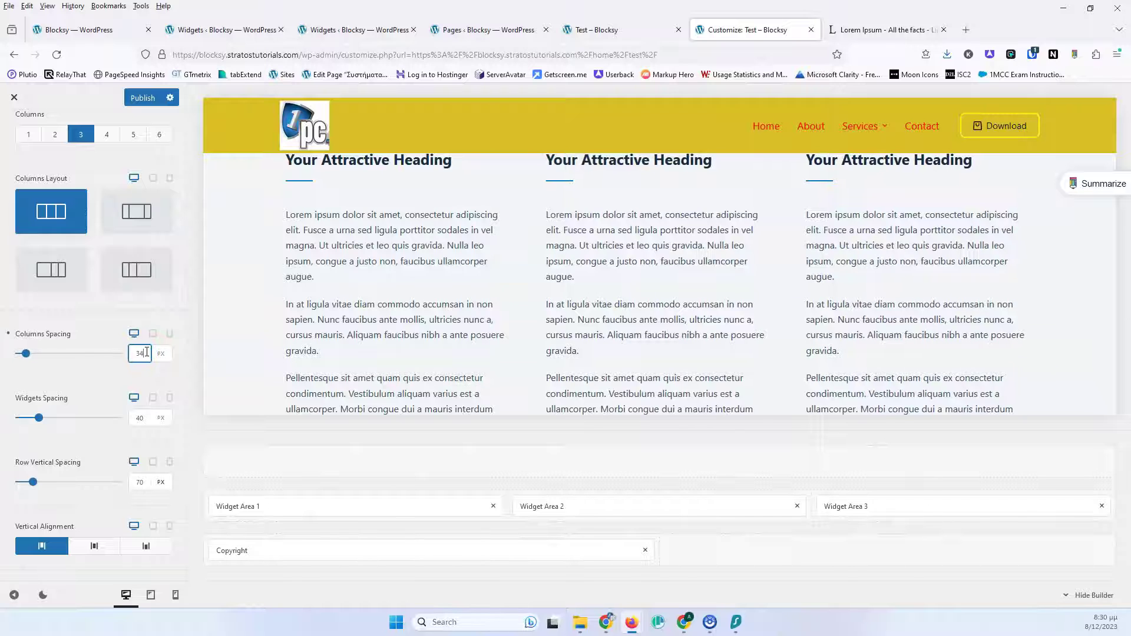
pyautogui.press('Down')
pyautogui.press('Down')
pyautogui.press('Down')
pyautogui.press('Down')
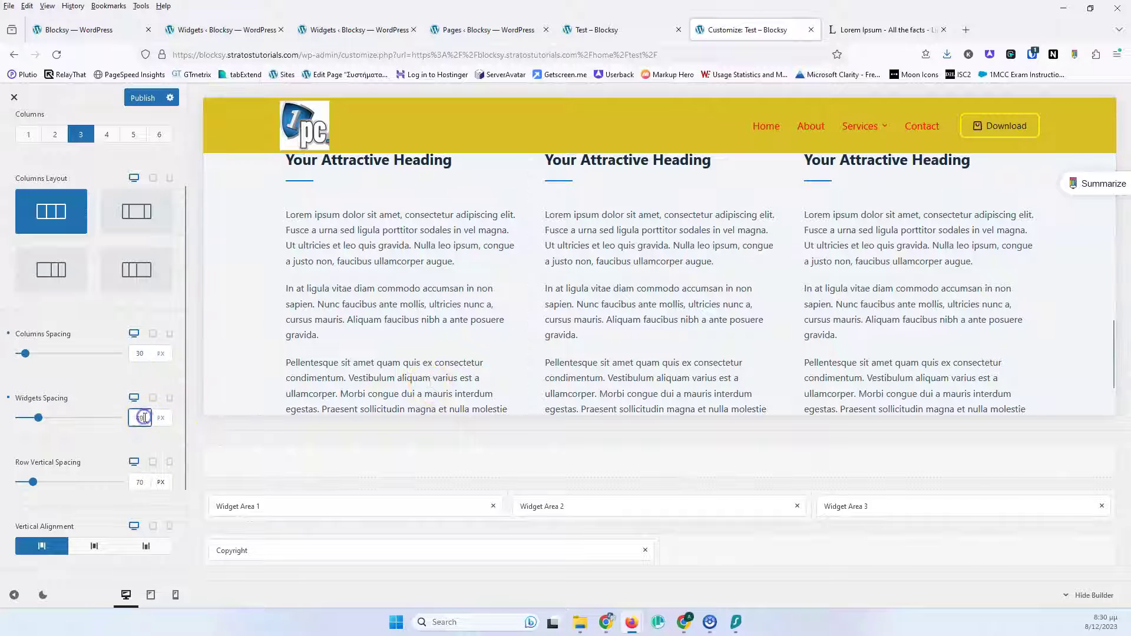
pyautogui.press('Down')
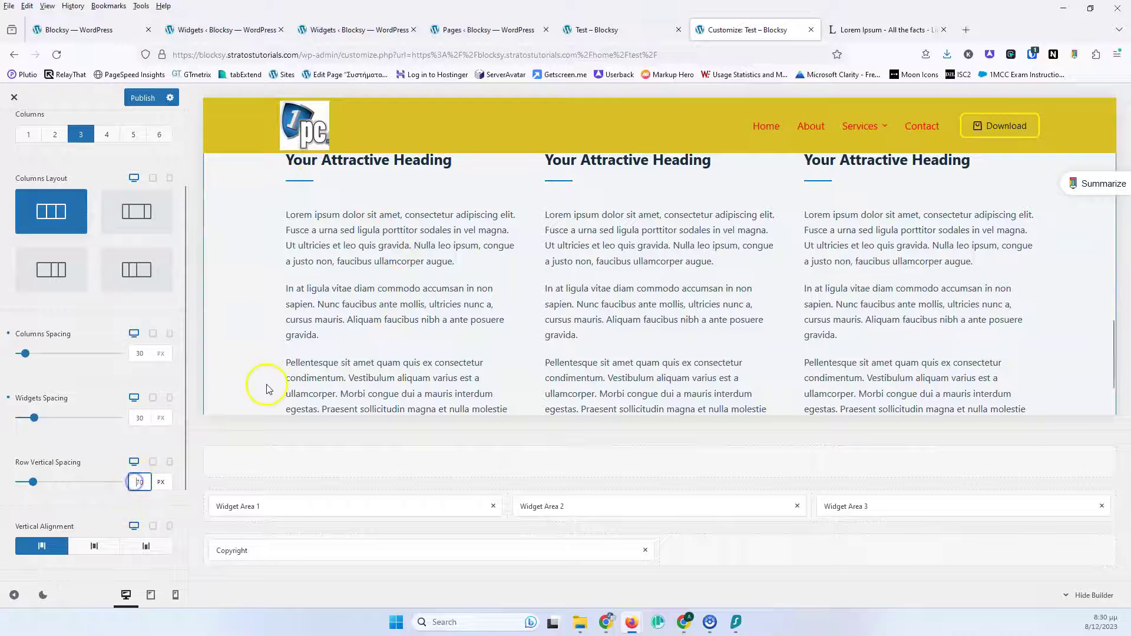
# Set the Row Vertical Spacing of the footer's middle row to 50 px and check the spacing in the preview.
pyautogui.scroll(3, 290, 353)
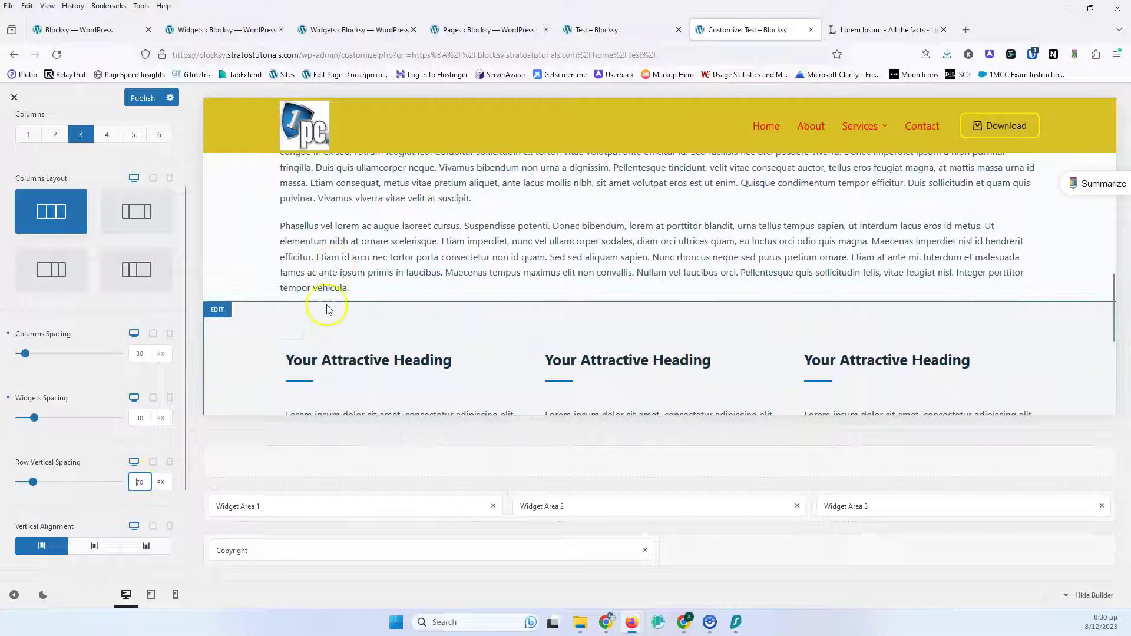
pyautogui.scroll(-3, 321, 320)
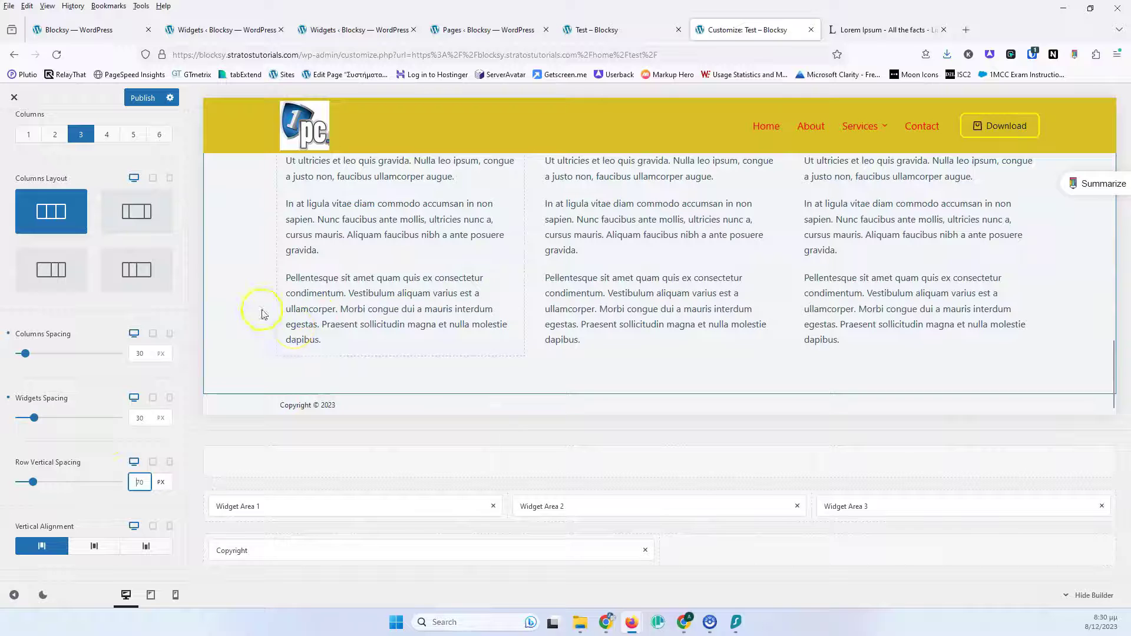
pyautogui.press('Down')
pyautogui.press('Down')
pyautogui.press('Down')
pyautogui.press('Down')
pyautogui.press('Down')
pyautogui.press('Down')
pyautogui.press('Down')
pyautogui.press('Down')
pyautogui.press('Down')
pyautogui.press('Down')
pyautogui.press('Down')
pyautogui.press('Down')
pyautogui.press('Down')
pyautogui.press('Down')
pyautogui.press('Down')
pyautogui.press('Down')
pyautogui.press('Down')
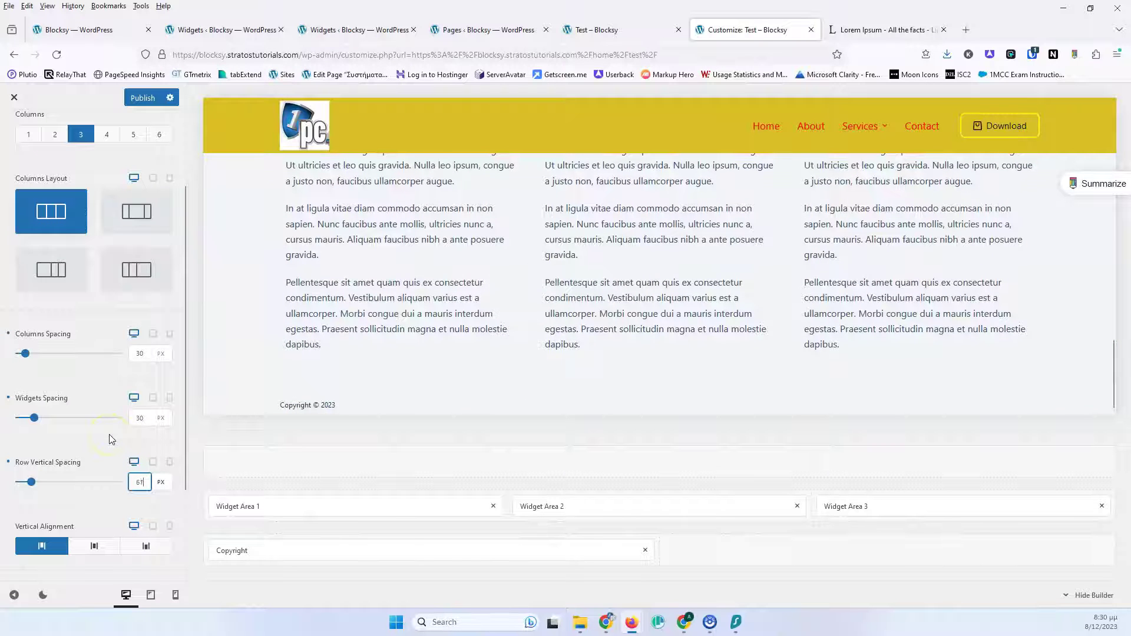
pyautogui.press('Down')
pyautogui.press('Down')
pyautogui.press('Down')
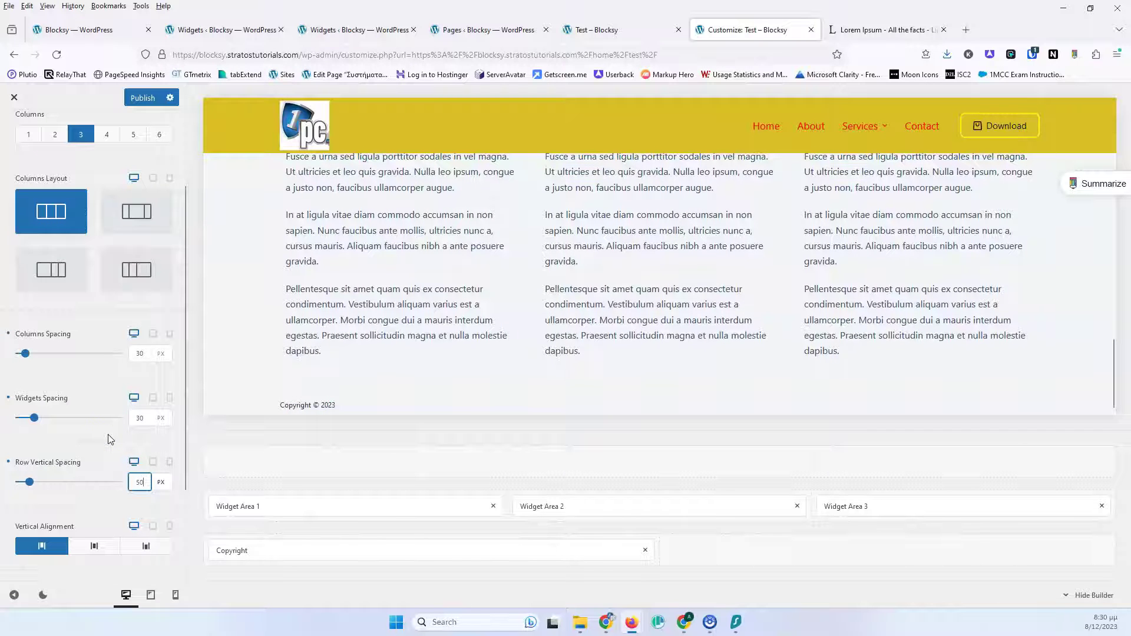
pyautogui.scroll(3, 400, 405)
pyautogui.scroll(-3, 377, 395)
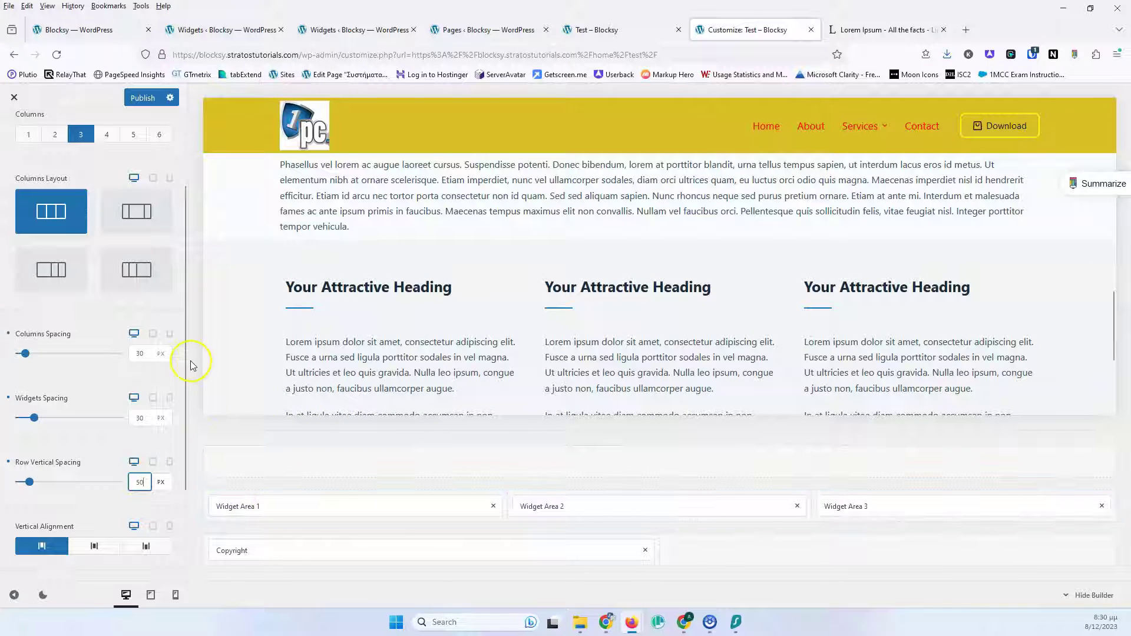
# Return to the footer's elements list and look over the available elements and the page's footer.
pyautogui.scroll(2, 36, 153)
pyautogui.click(13, 132)
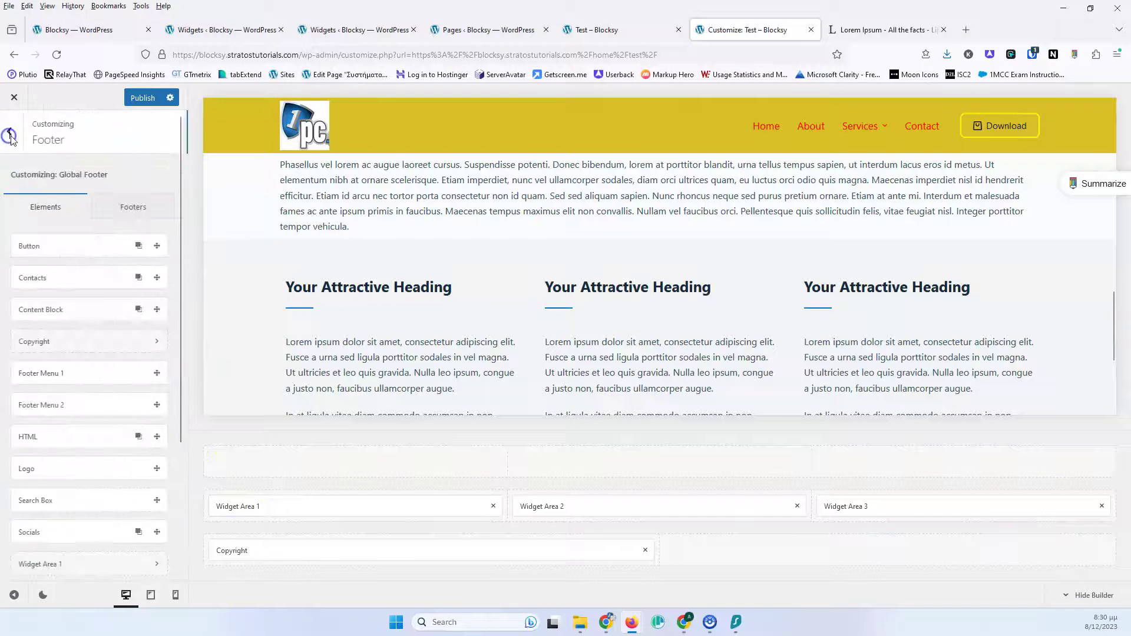
pyautogui.scroll(-3, 110, 433)
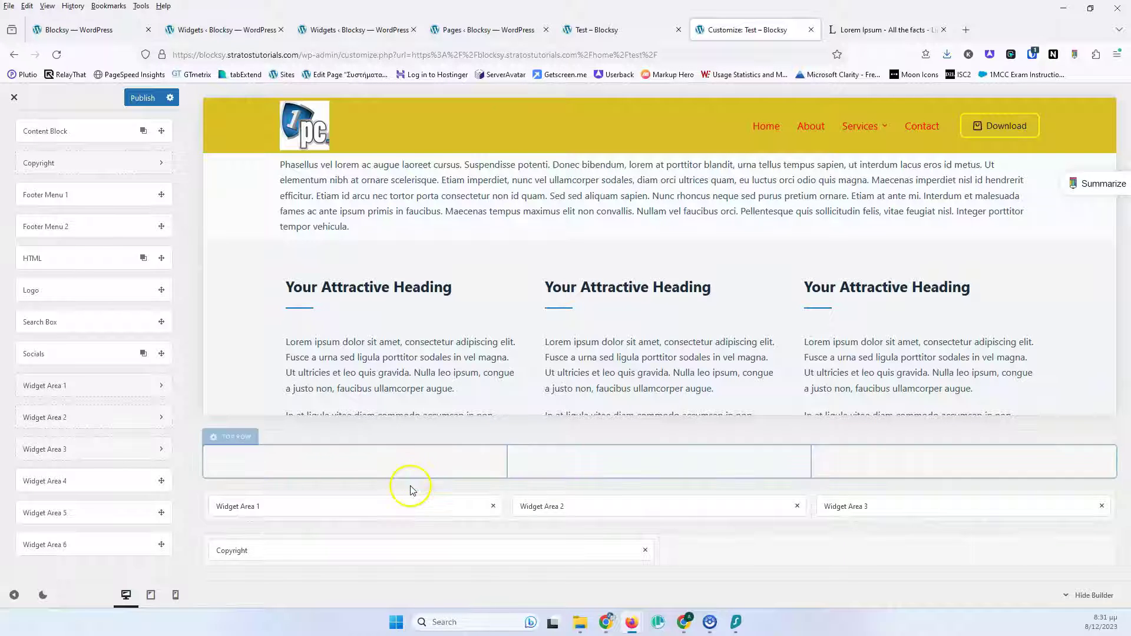
pyautogui.scroll(-3, 434, 320)
pyautogui.scroll(5, 426, 323)
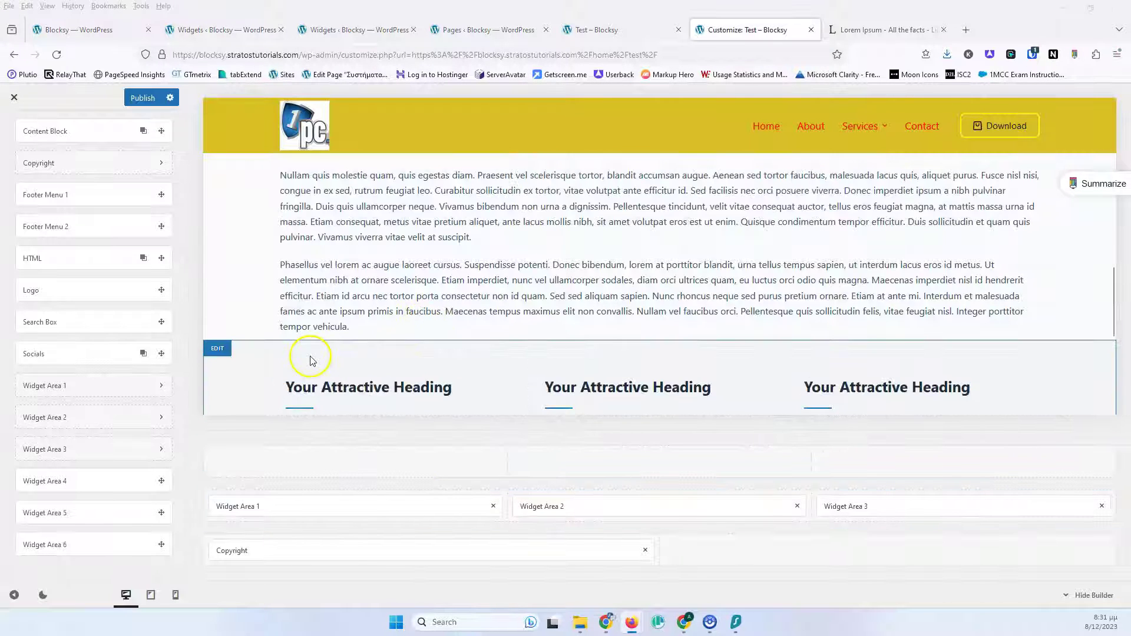
# Switch the preview to tablet view and examine how the footer's widget areas are arranged.
pyautogui.click(151, 596)
pyautogui.scroll(-5, 554, 239)
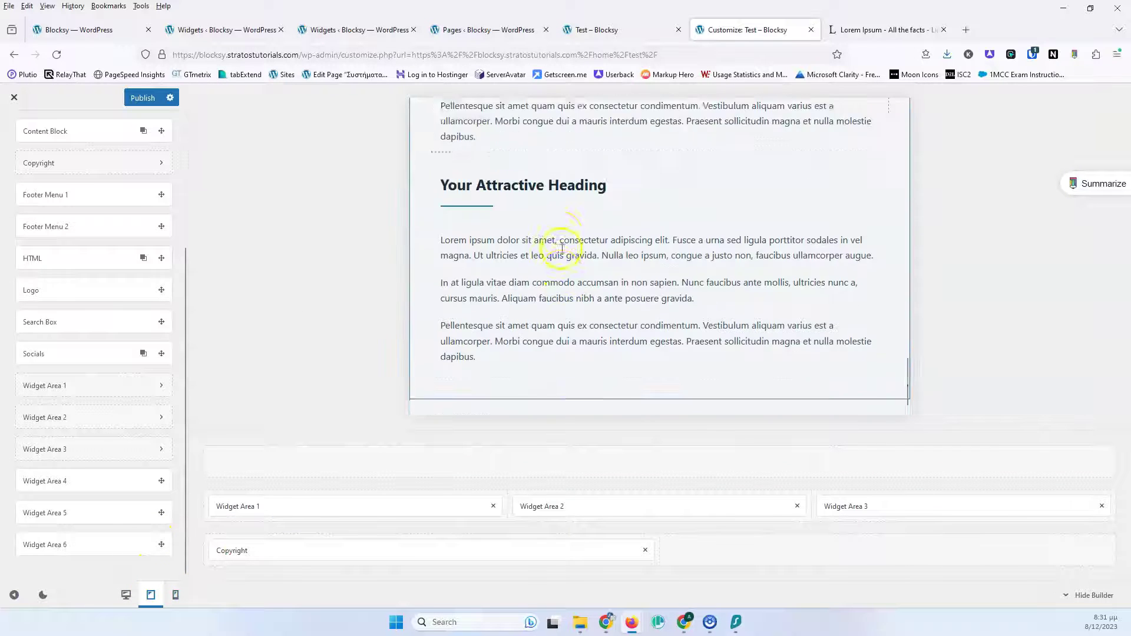
pyautogui.scroll(3, 512, 360)
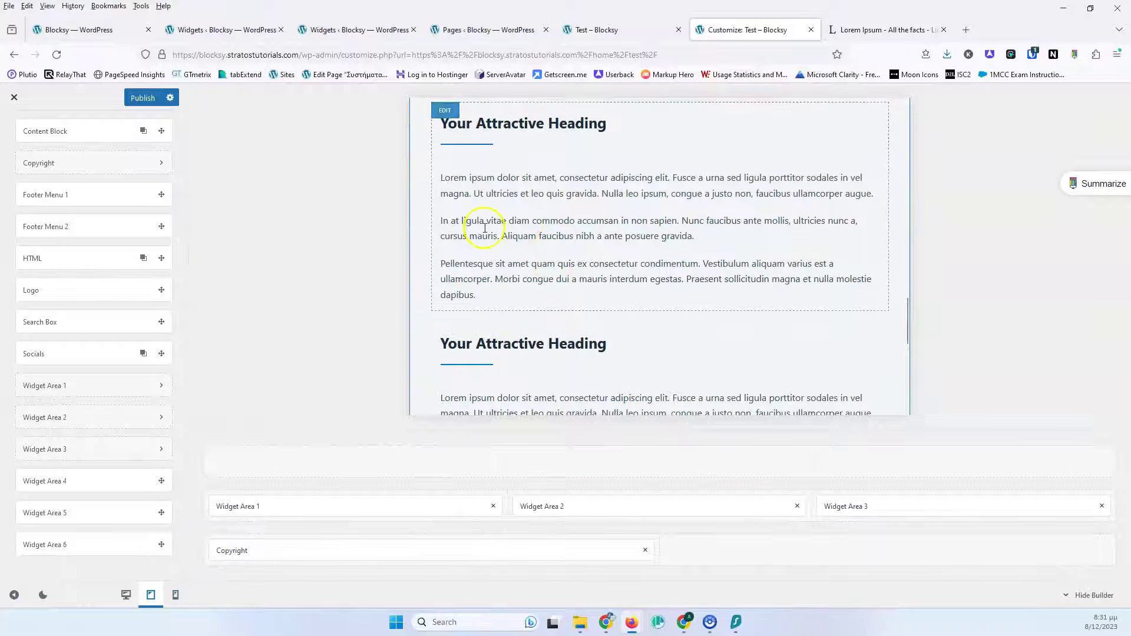
pyautogui.scroll(3, 498, 198)
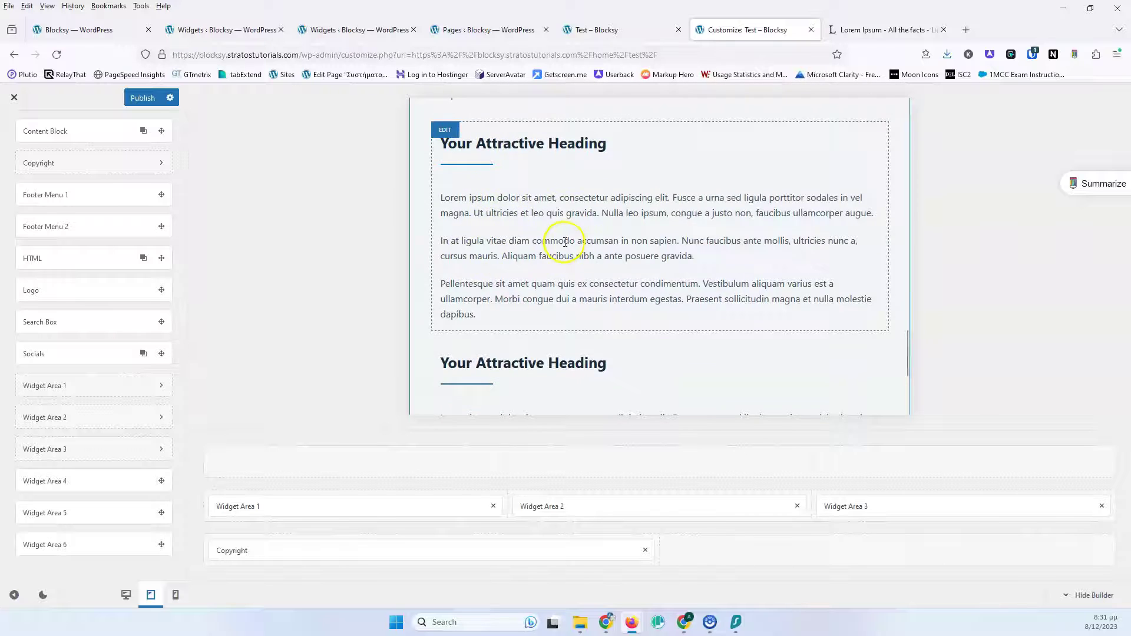
pyautogui.scroll(-2, 605, 298)
pyautogui.scroll(3, 606, 286)
pyautogui.scroll(-1, 599, 273)
pyautogui.scroll(2, 599, 268)
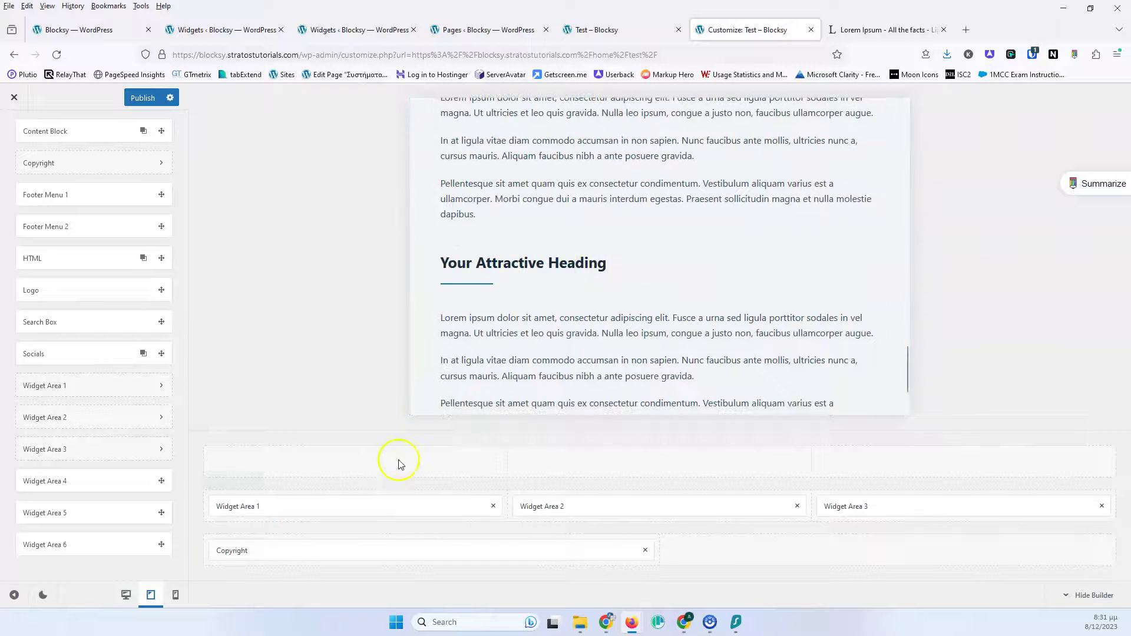
# In the middle row's settings, try the two-column layout for tablet and return it to Stacked.
pyautogui.click(215, 482)
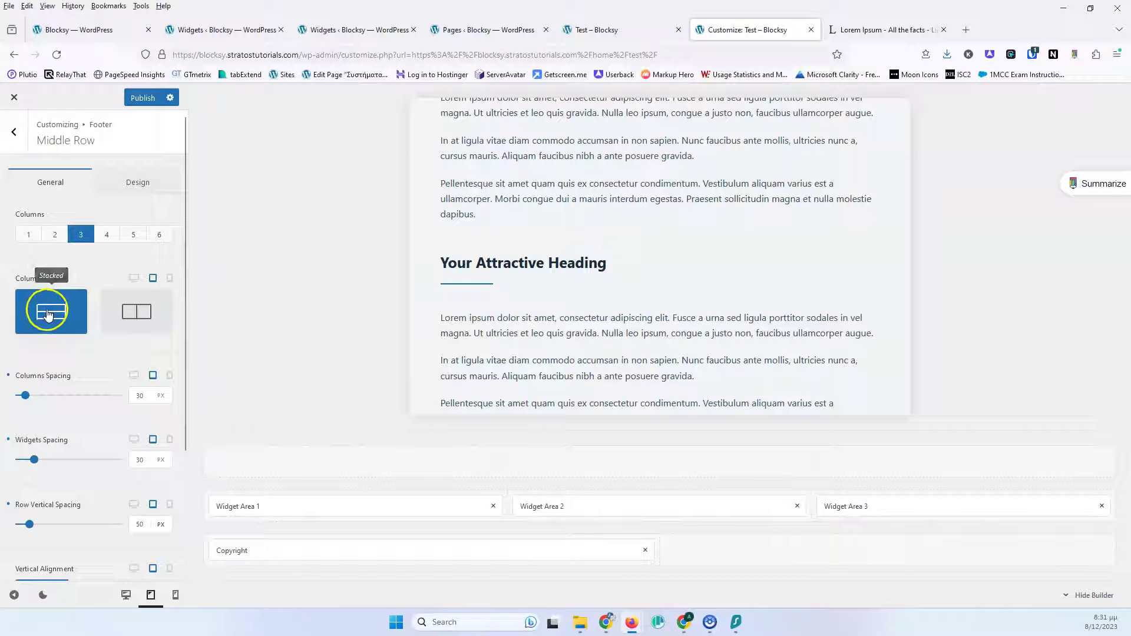
pyautogui.click(139, 317)
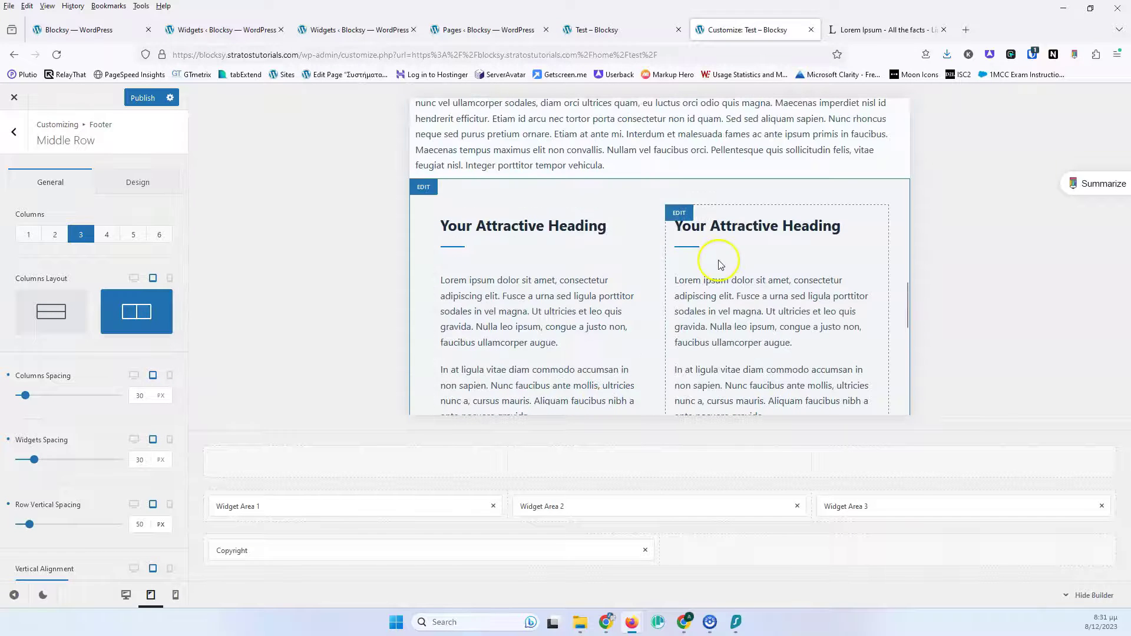
pyautogui.scroll(-3, 695, 265)
pyautogui.scroll(-2, 621, 300)
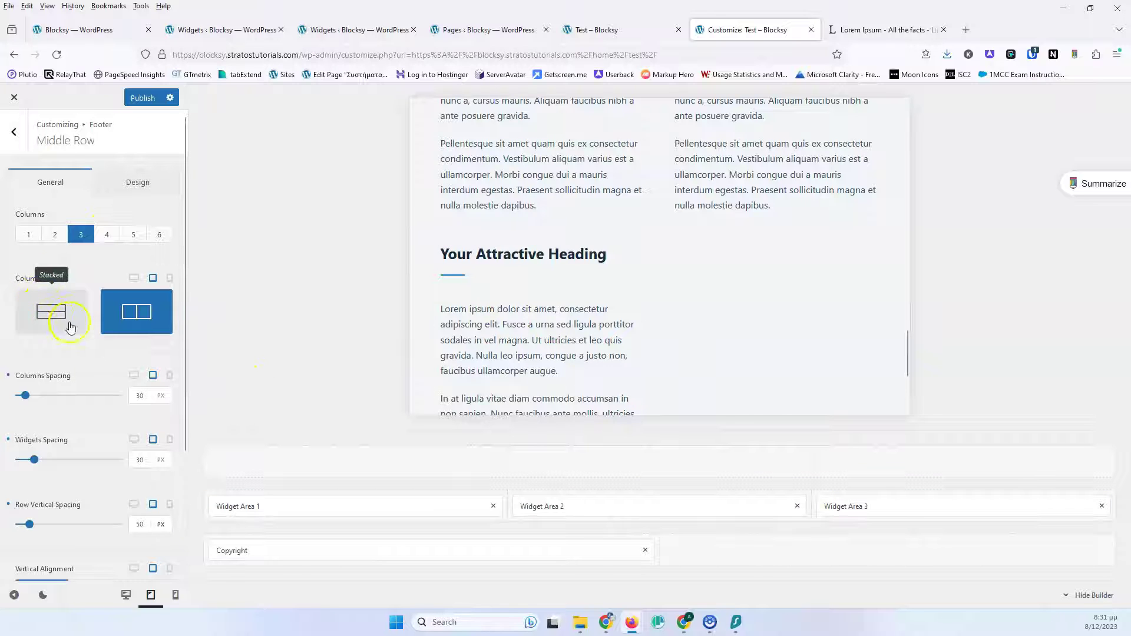
pyautogui.click(52, 309)
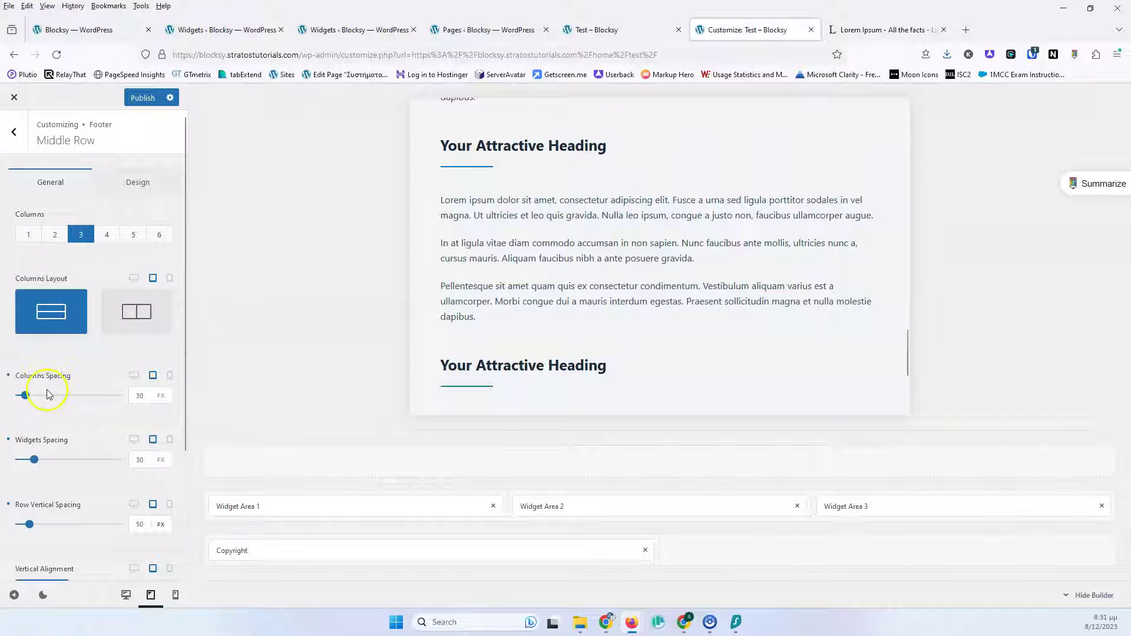
# Review the middle row's general settings for tablet, and open its design options.
pyautogui.scroll(-3, 73, 387)
pyautogui.scroll(-2, 121, 406)
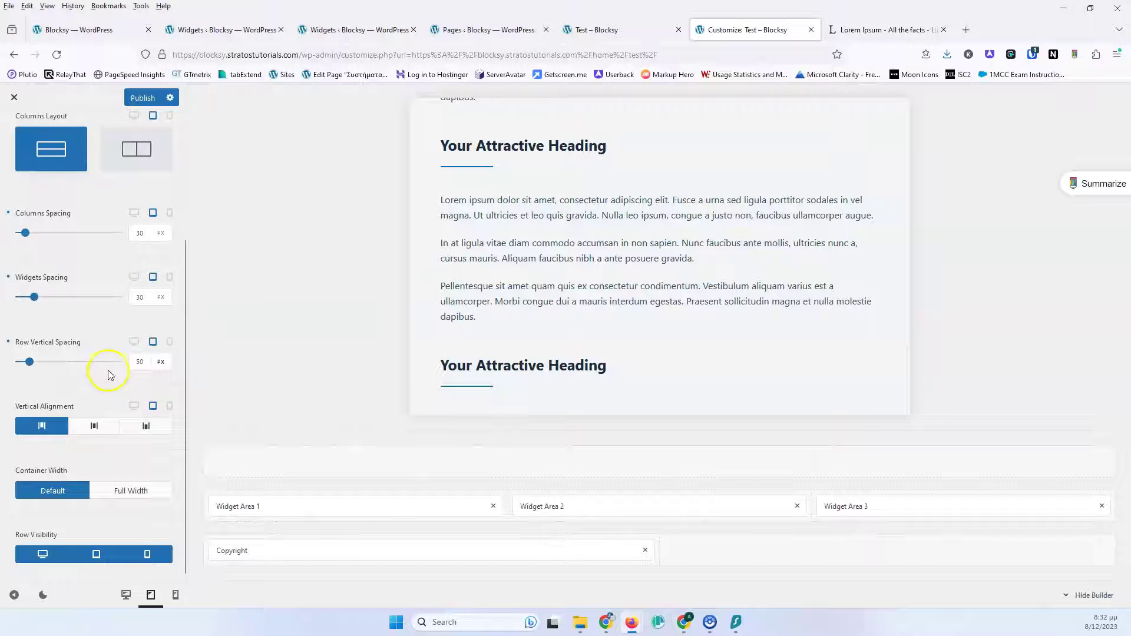
pyautogui.scroll(8, 88, 533)
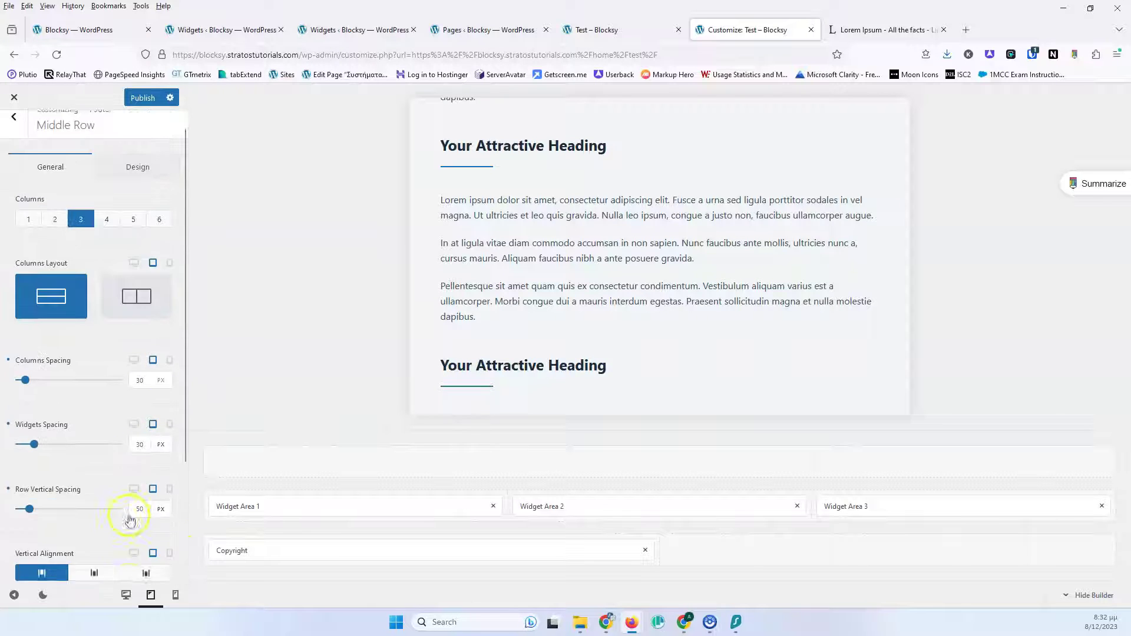
pyautogui.click(112, 180)
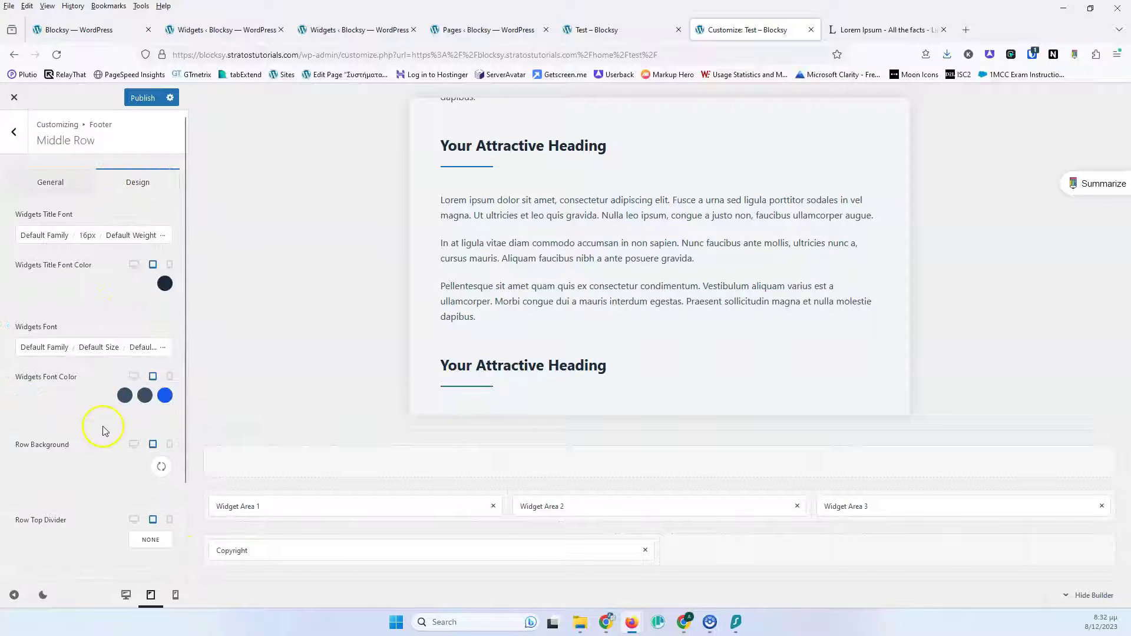
# Switch the preview to mobile view and examine the footer's widget areas and copyright row.
pyautogui.click(176, 595)
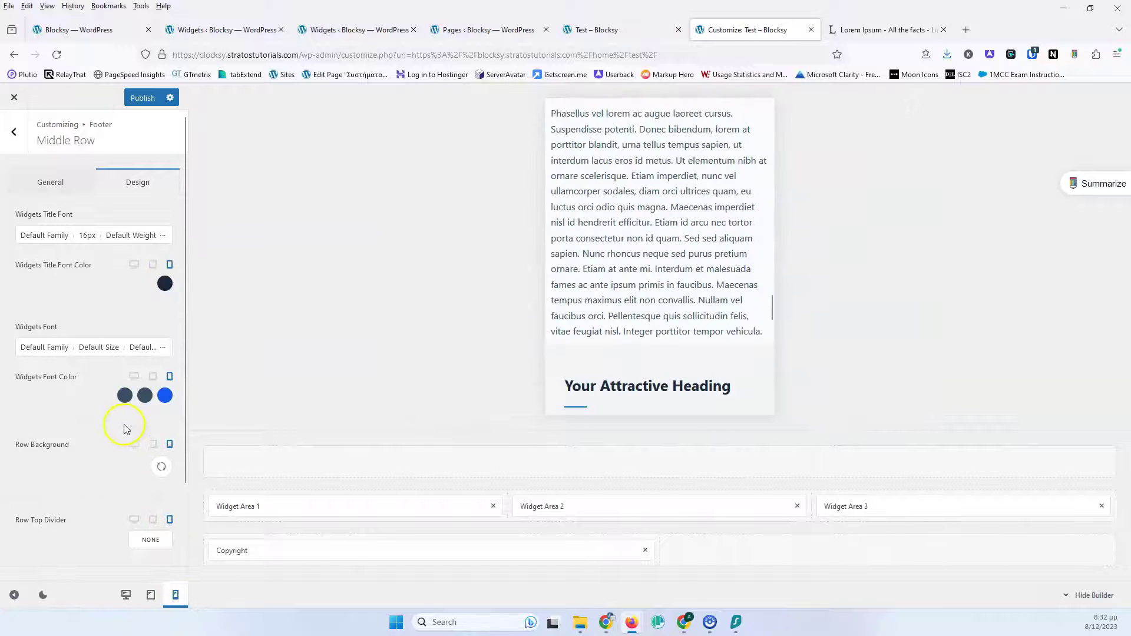
pyautogui.scroll(-5, 728, 323)
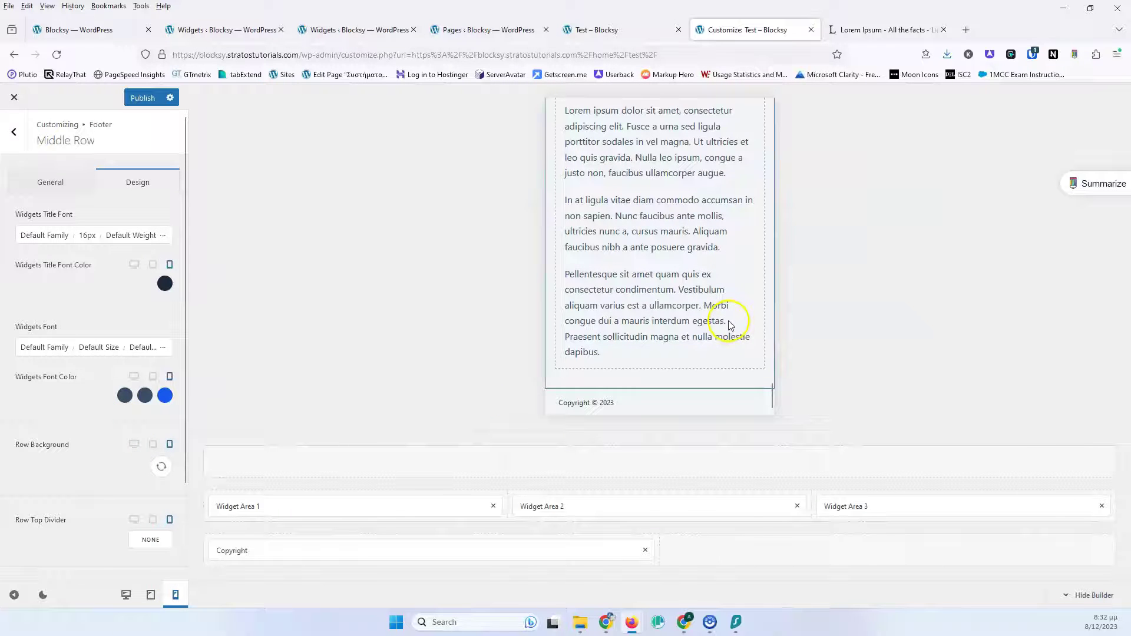
pyautogui.scroll(5, 715, 330)
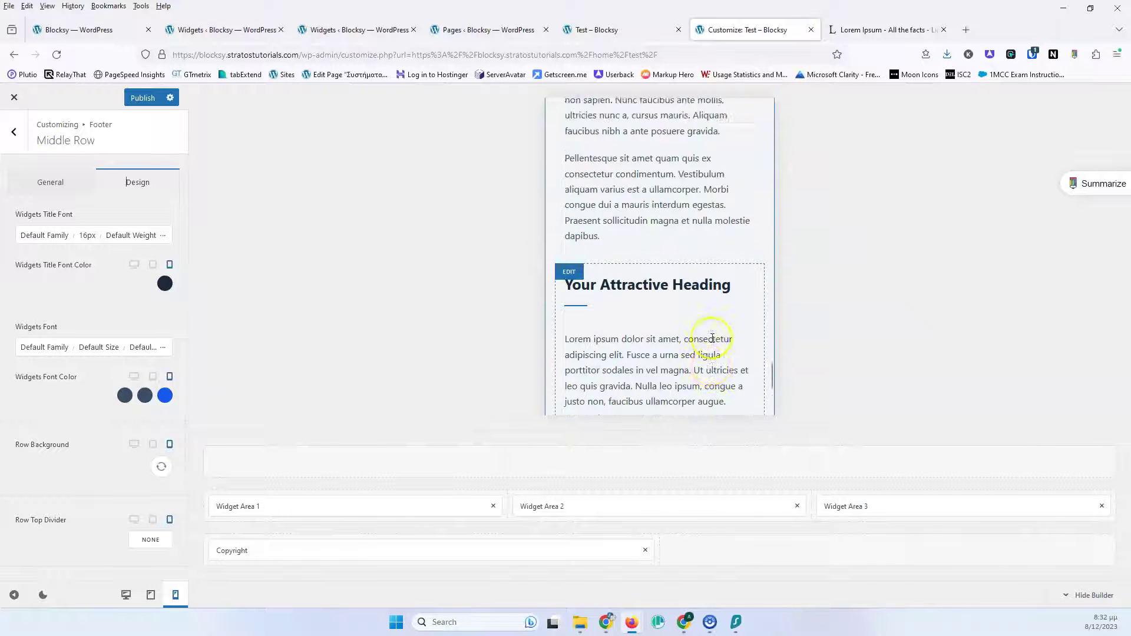
pyautogui.scroll(-3, 724, 377)
pyautogui.scroll(3, 650, 336)
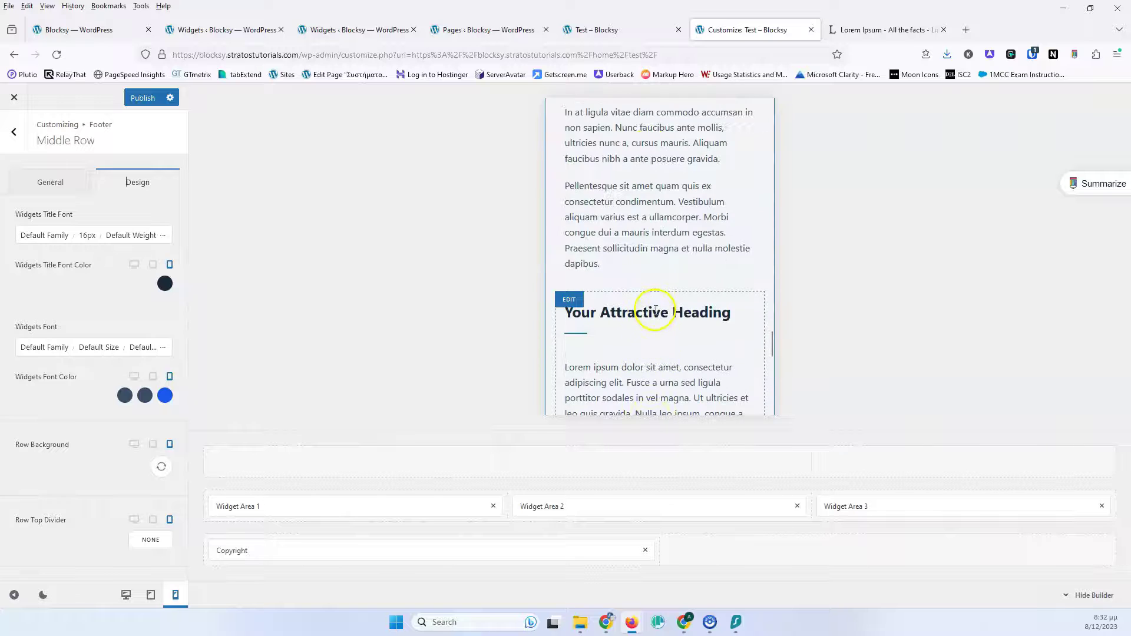
pyautogui.scroll(-3, 655, 311)
pyautogui.scroll(4, 638, 312)
pyautogui.scroll(-2, 637, 312)
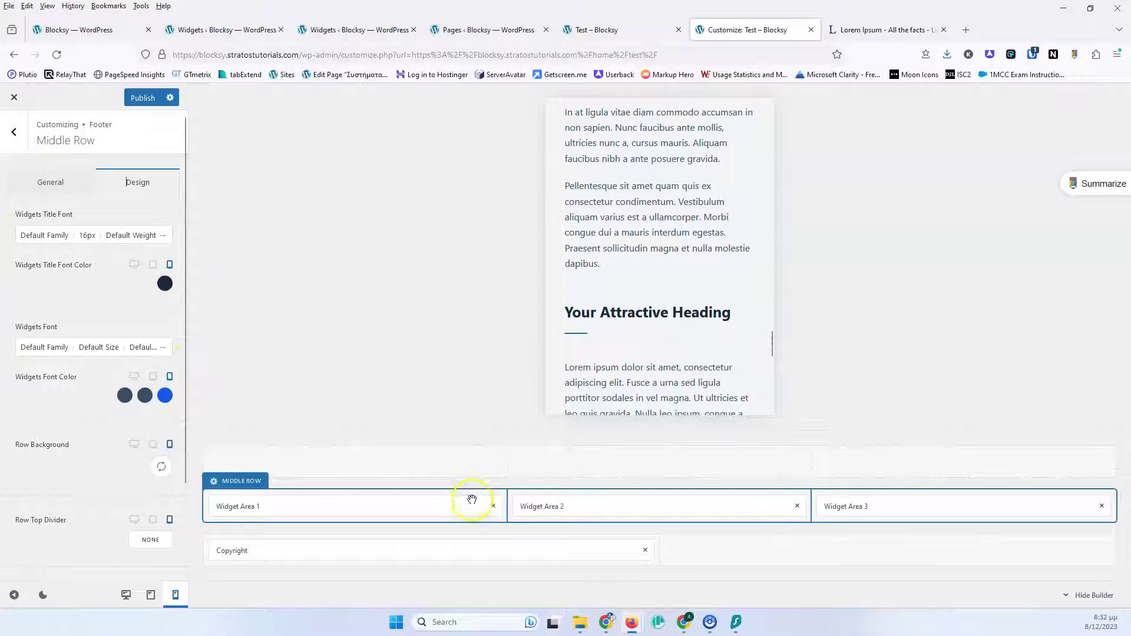
pyautogui.scroll(-3, 701, 247)
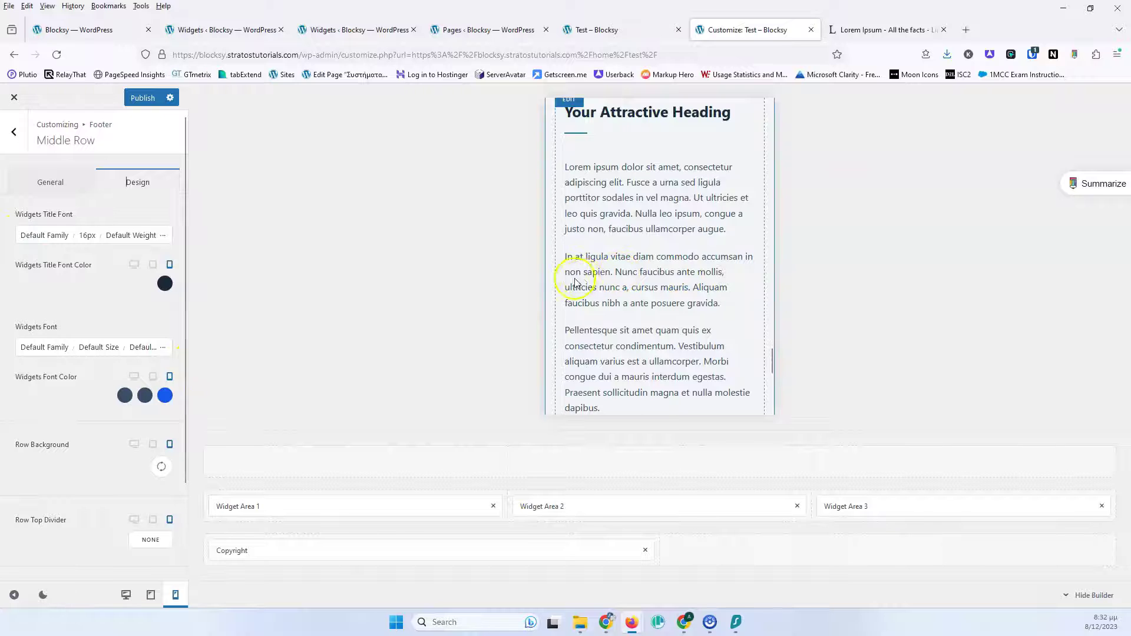
pyautogui.scroll(5, 575, 277)
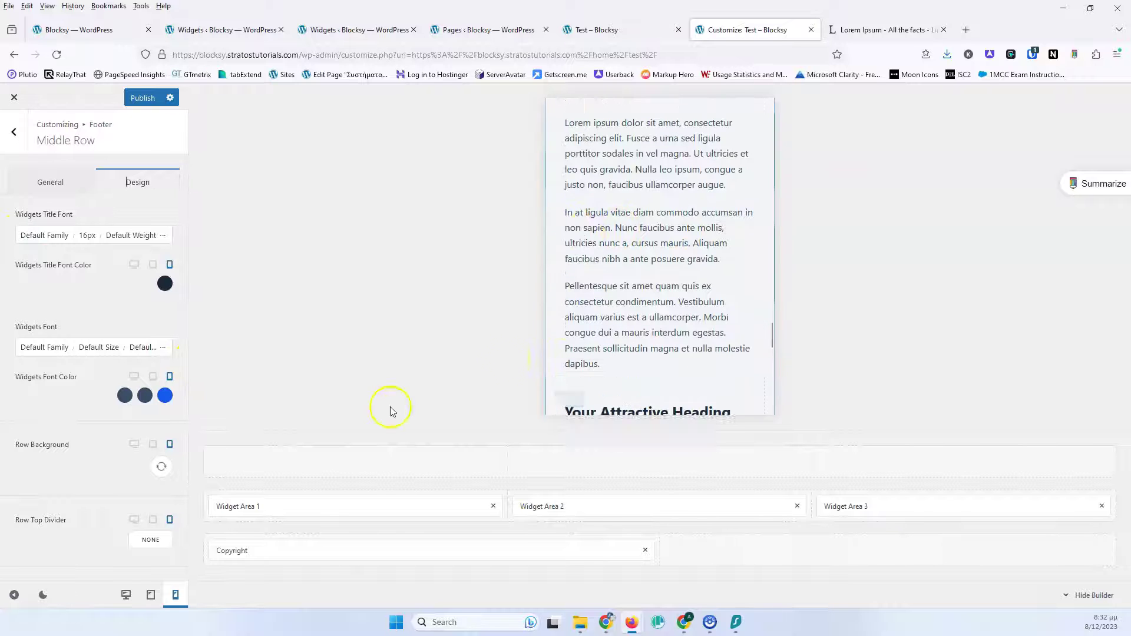
# Restore the desktop preview and open the settings of the Global Footer.
pyautogui.click(151, 595)
pyautogui.click(126, 595)
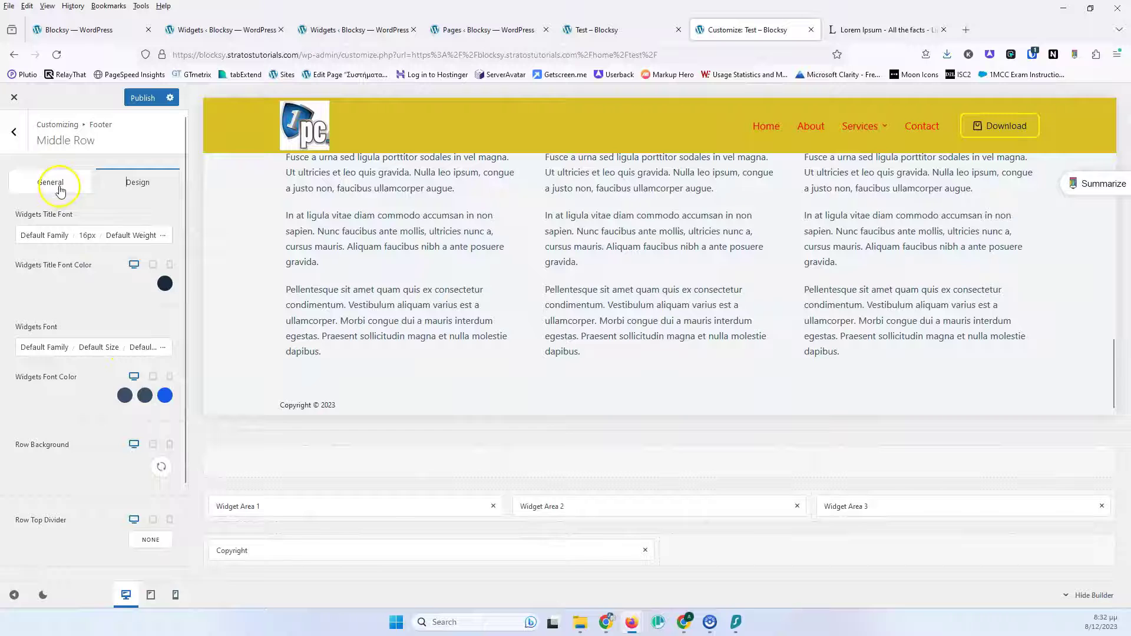
pyautogui.click(14, 132)
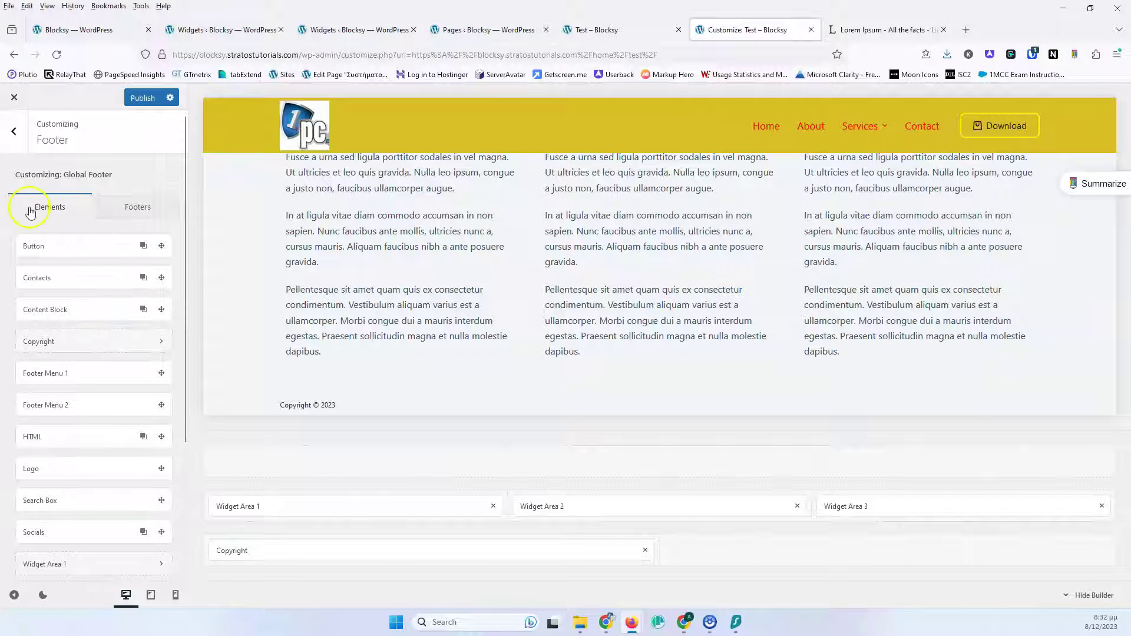
pyautogui.click(139, 211)
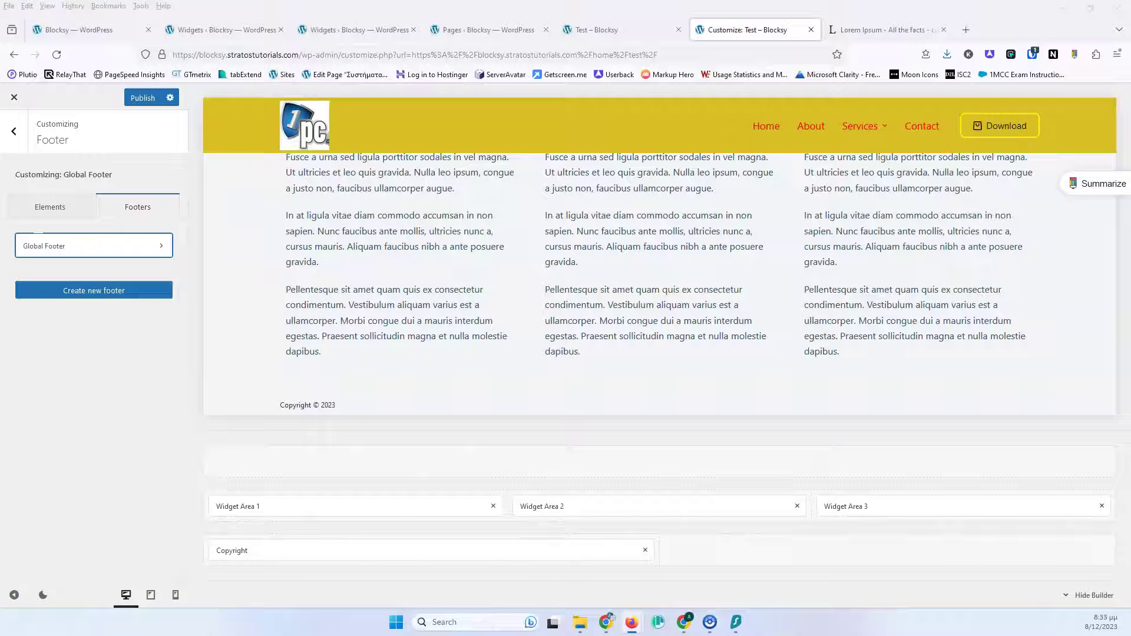
pyautogui.click(66, 254)
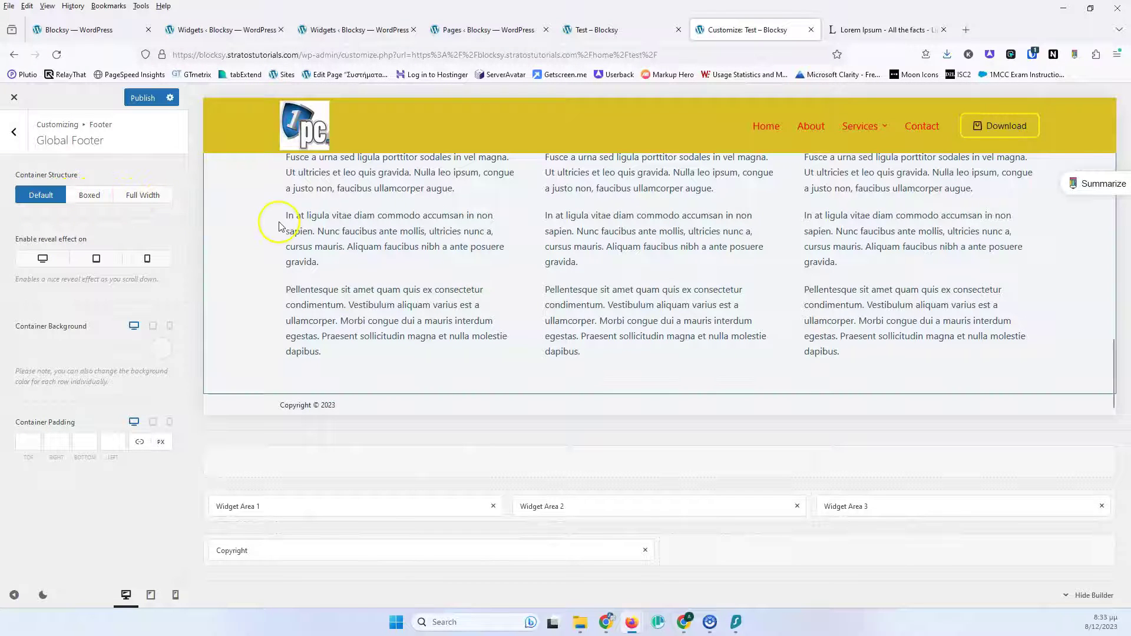
# Try the Full Width and Boxed container structures on the Global Footer and return it to Default.
pyautogui.scroll(2, 253, 332)
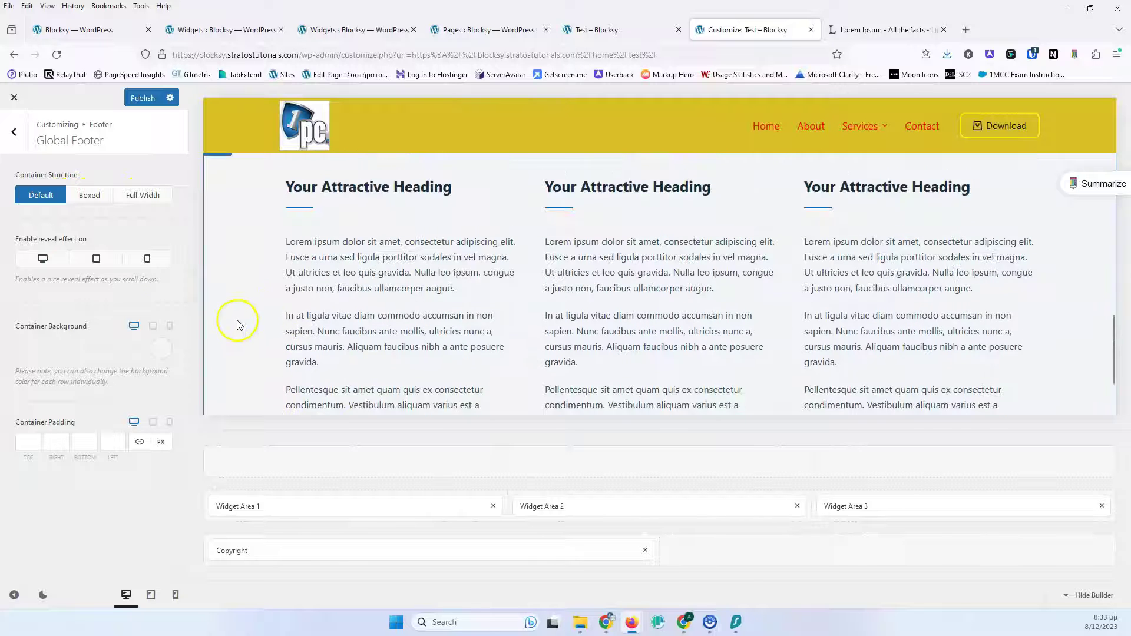
pyautogui.click(141, 196)
pyautogui.scroll(-2, 277, 271)
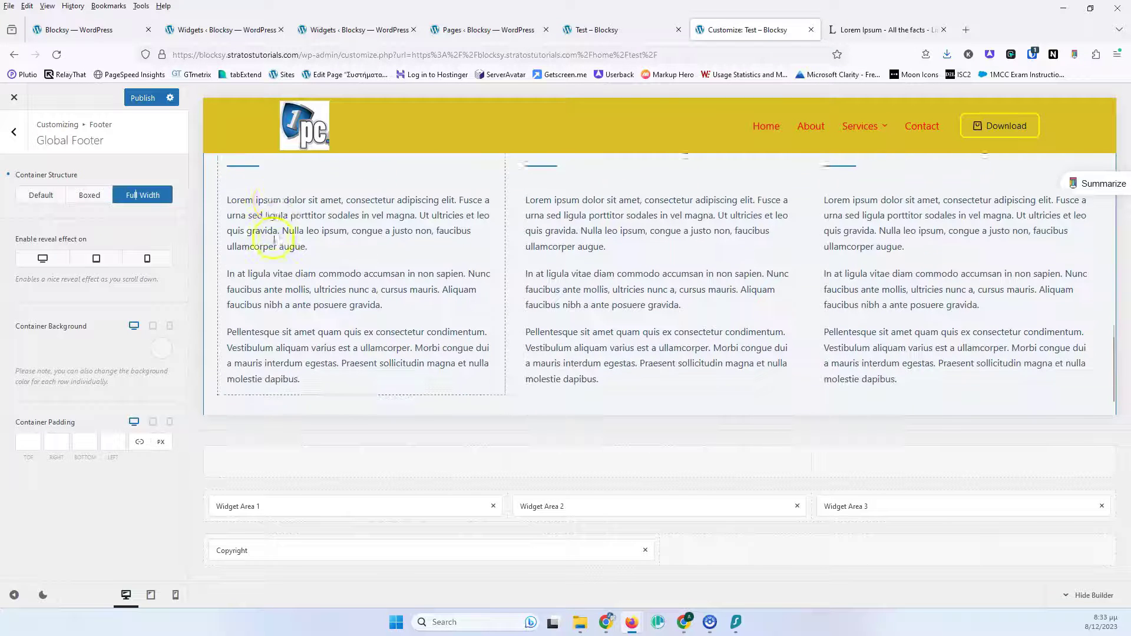
pyautogui.scroll(5, 312, 318)
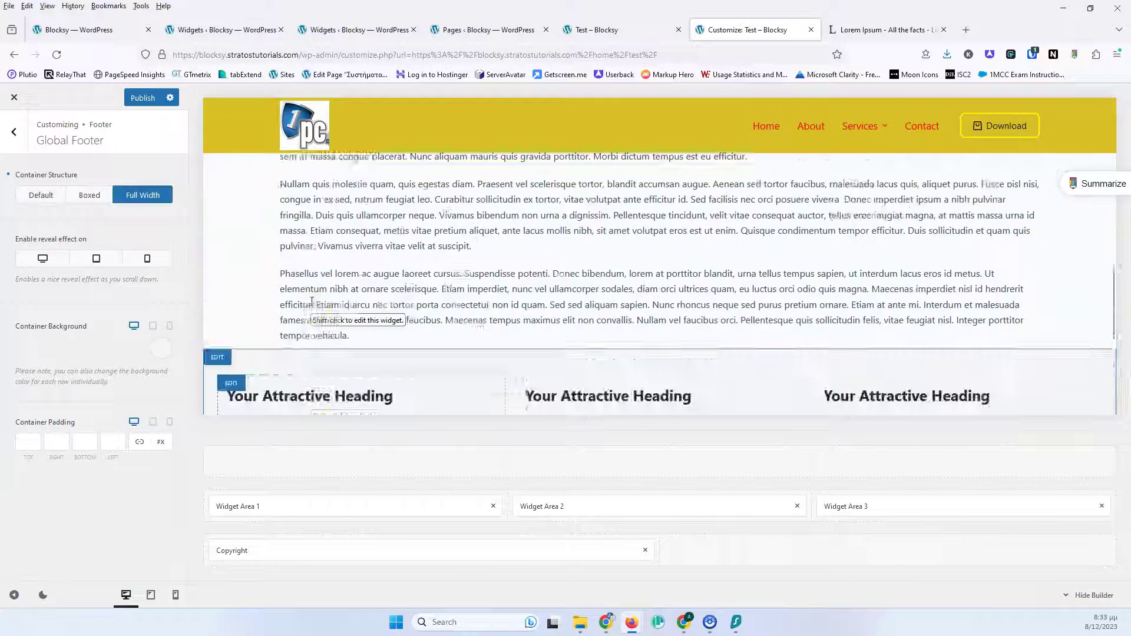
pyautogui.click(89, 195)
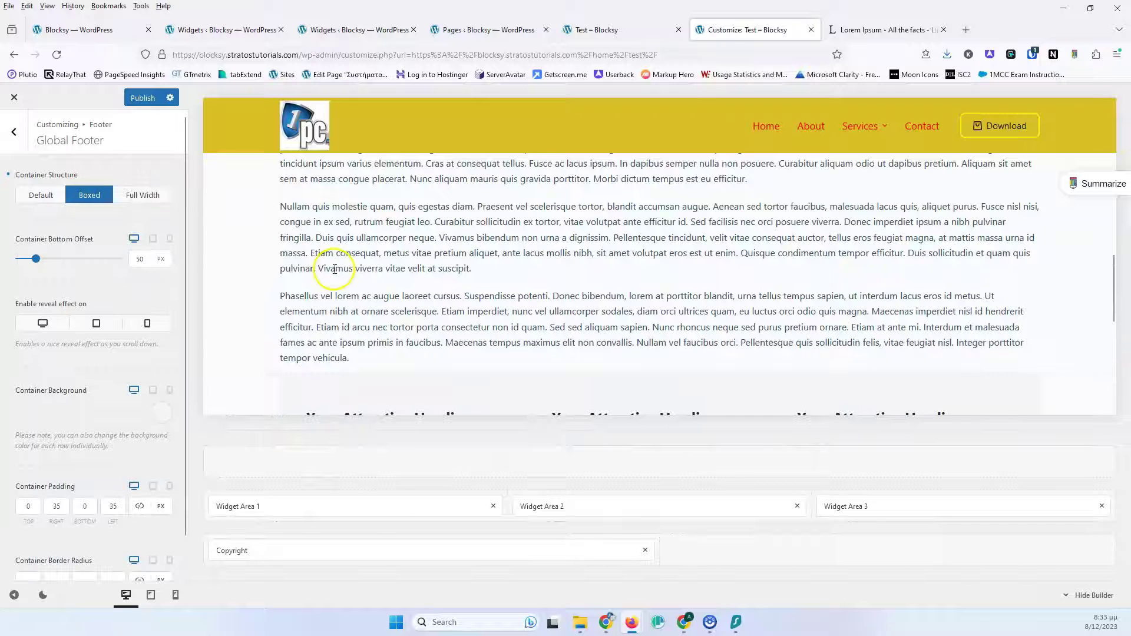
pyautogui.click(41, 195)
pyautogui.scroll(-5, 302, 267)
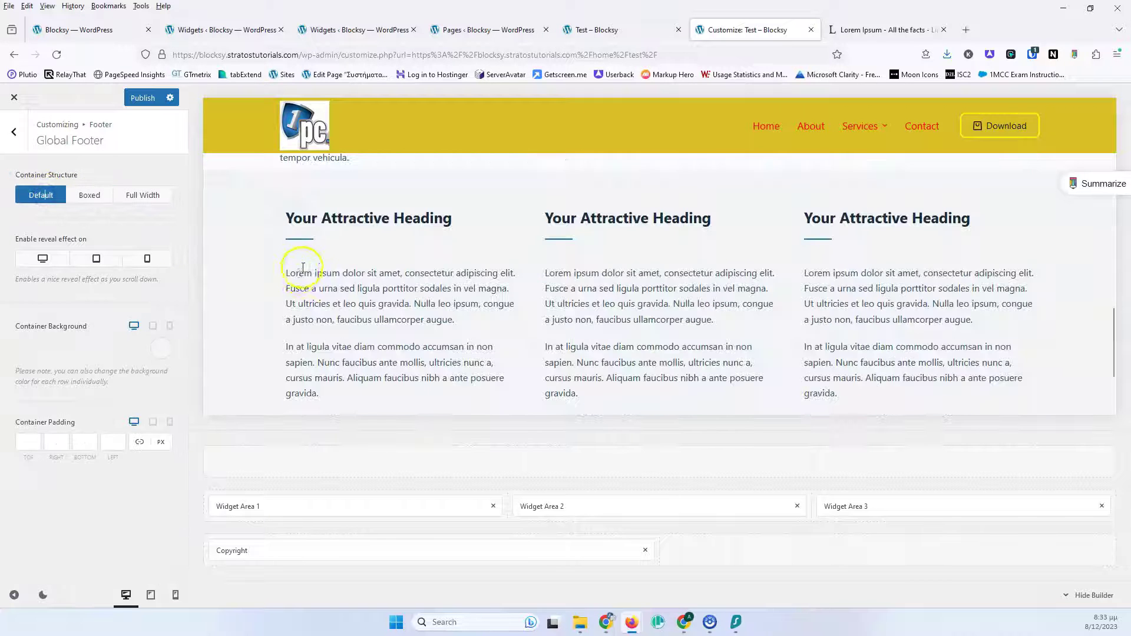
# Try the reveal effect for desktop on the Global Footer, check it in the preview, and switch it off again.
pyautogui.click(44, 262)
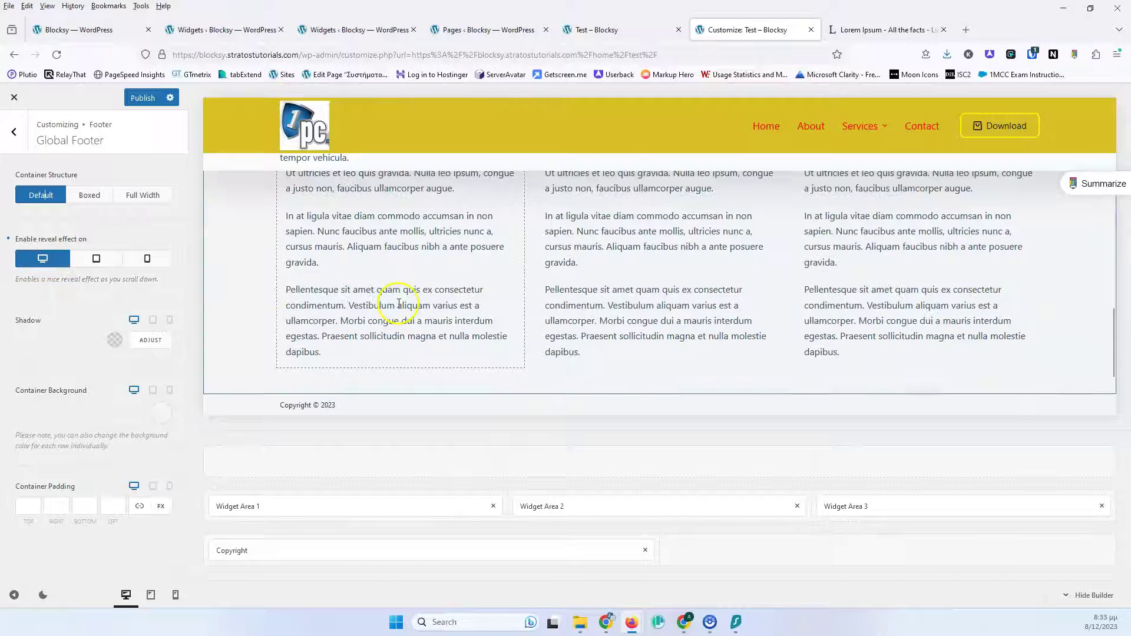
pyautogui.scroll(5, 392, 294)
pyautogui.scroll(-4, 405, 291)
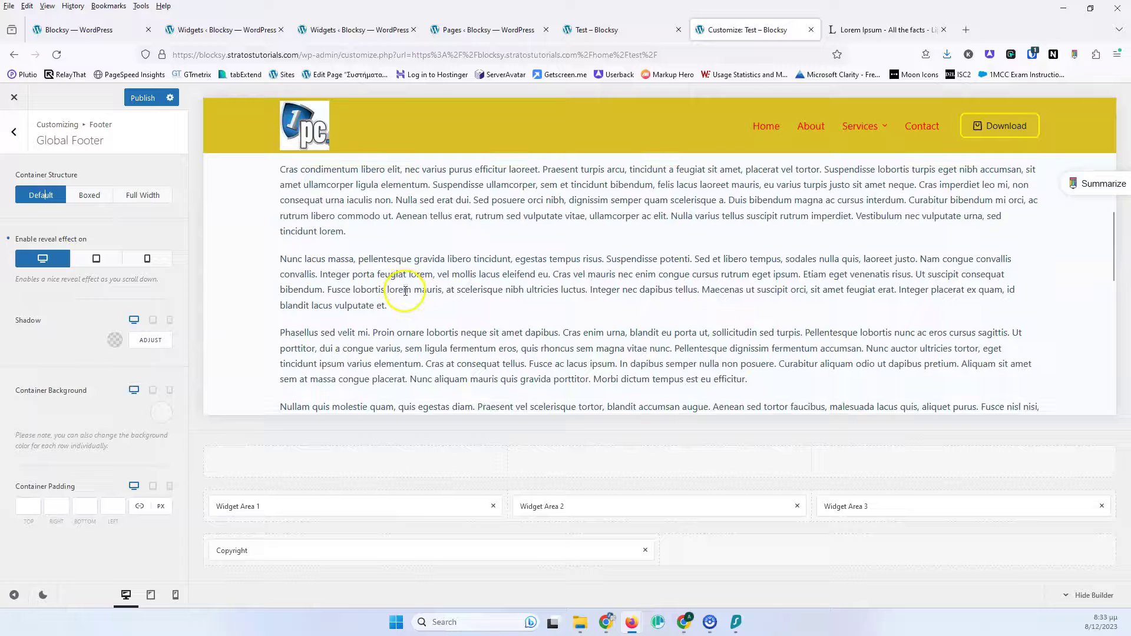
pyautogui.scroll(-4, 405, 290)
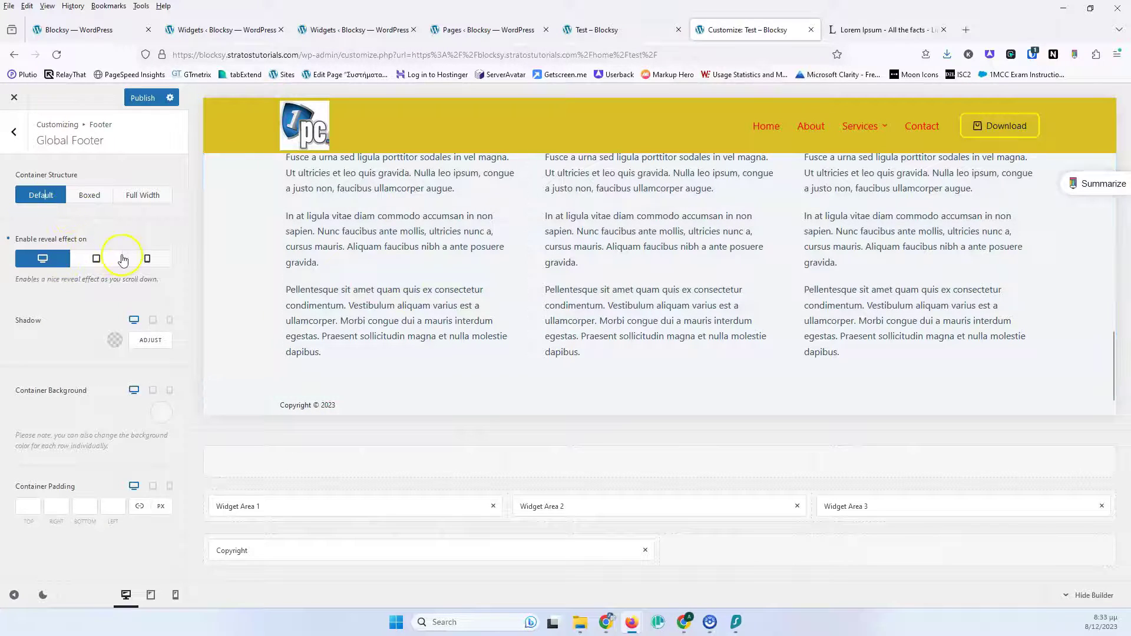
pyautogui.click(42, 261)
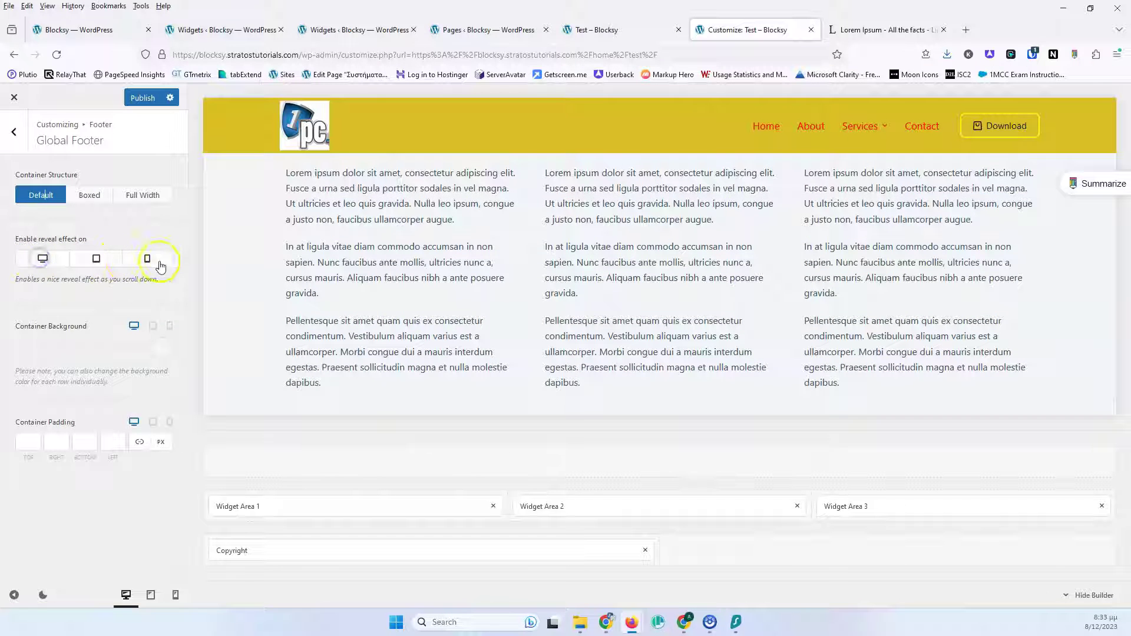
pyautogui.click(53, 266)
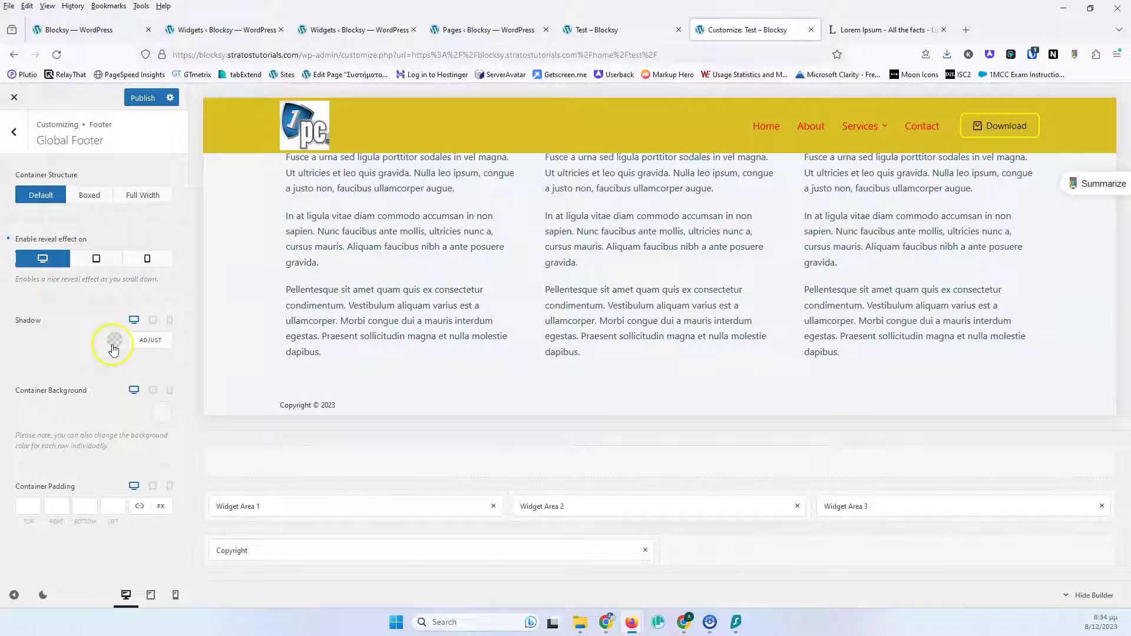
pyautogui.click(62, 260)
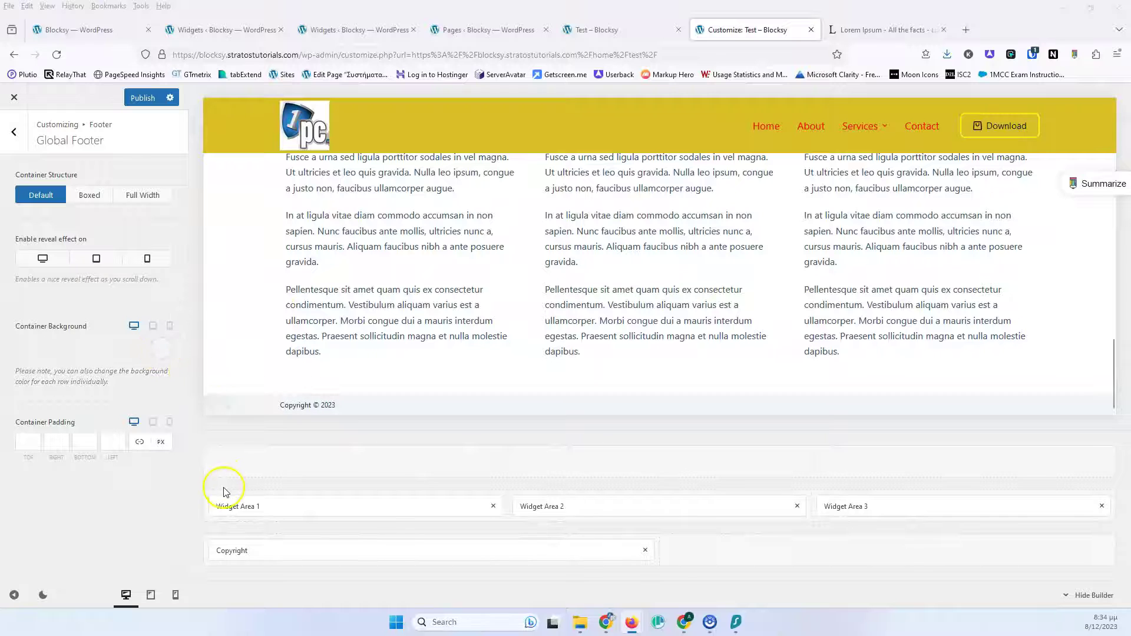
# Set the Global Footer's container background color to bright blue #079cff and check the footer in the preview.
pyautogui.moveTo(214, 485)
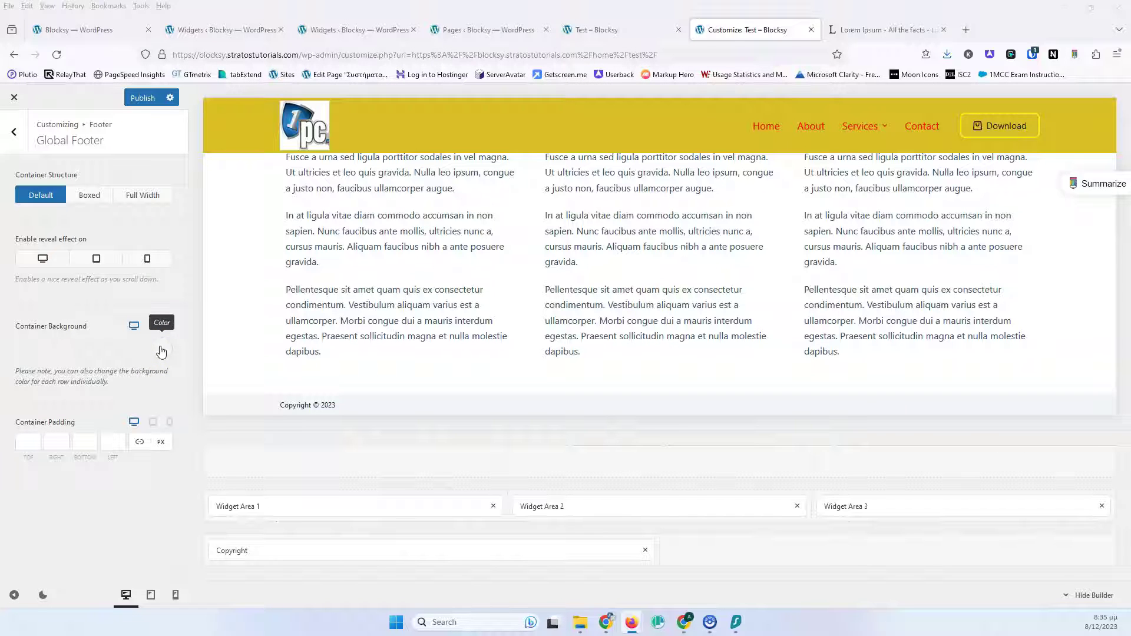
pyautogui.click(85, 350)
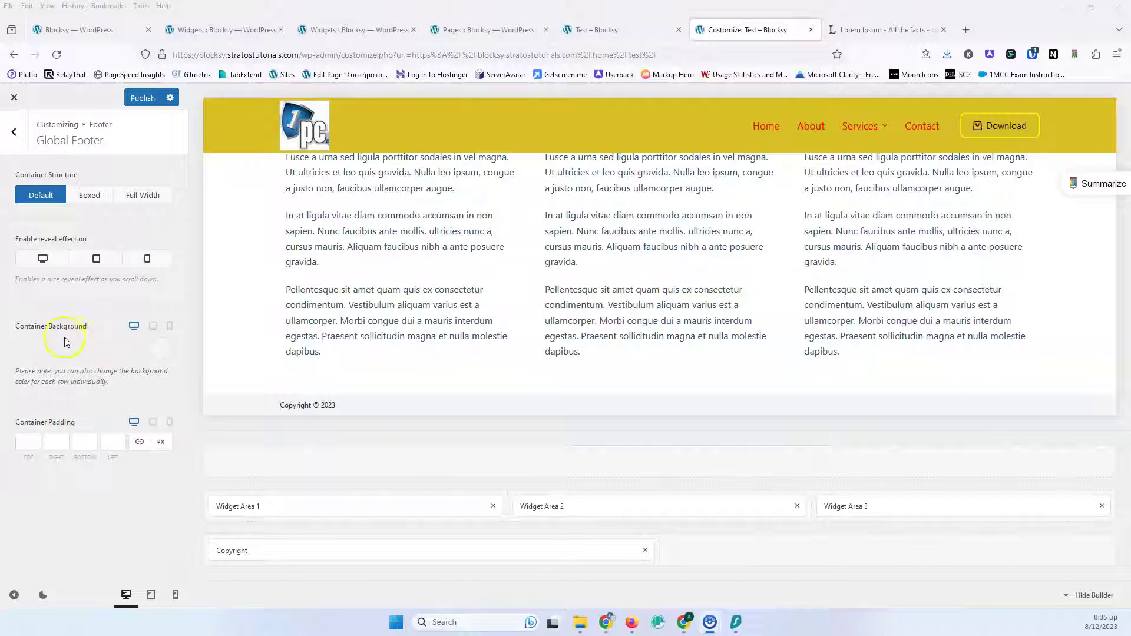
pyautogui.click(160, 349)
pyautogui.moveTo(139, 397); pyautogui.dragTo(162, 384)
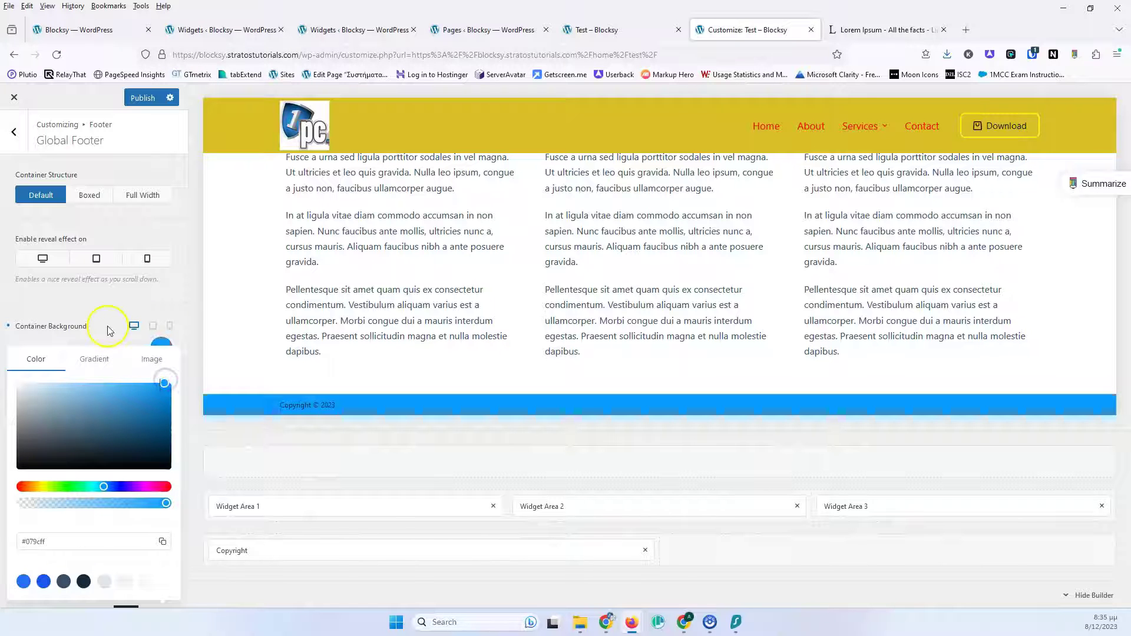
pyautogui.click(227, 366)
pyautogui.scroll(3, 289, 351)
pyautogui.scroll(-2, 288, 351)
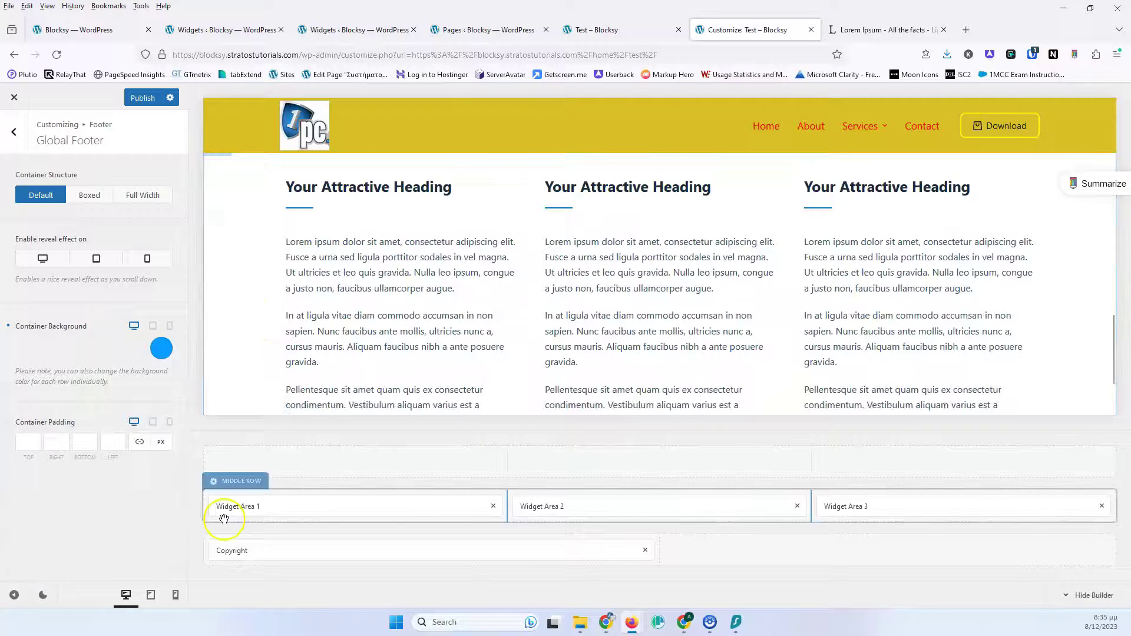
# In the middle row's design options, reset the row background, check the footer preview, and restore the row background to white #ffffff.
pyautogui.click(218, 480)
pyautogui.click(105, 184)
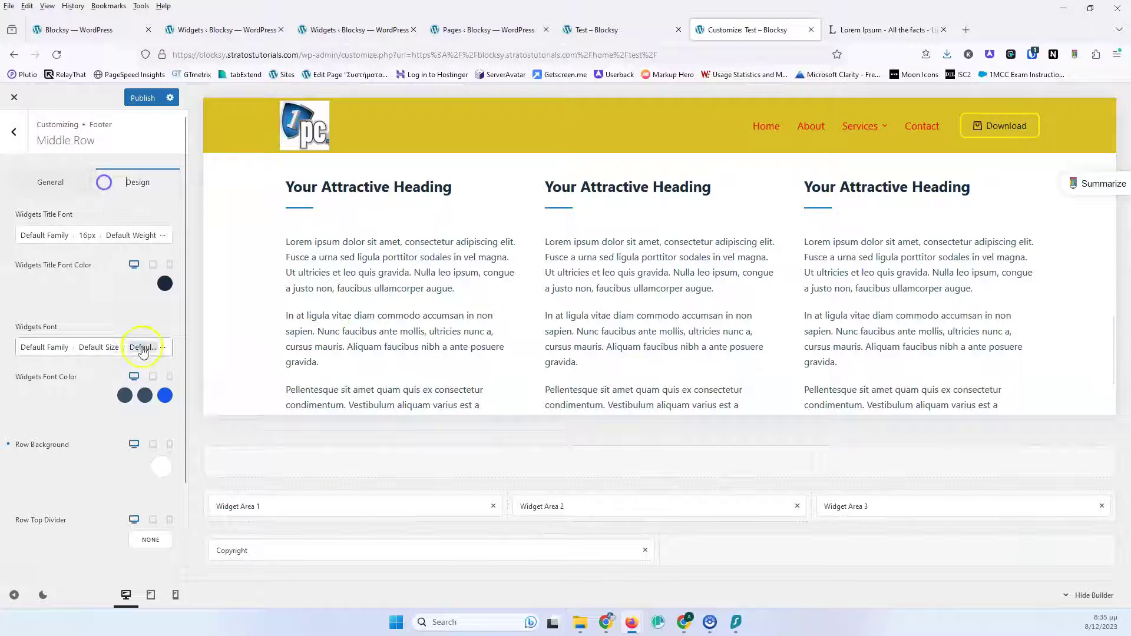
pyautogui.click(8, 444)
pyautogui.scroll(-2, 265, 272)
pyautogui.scroll(5, 265, 273)
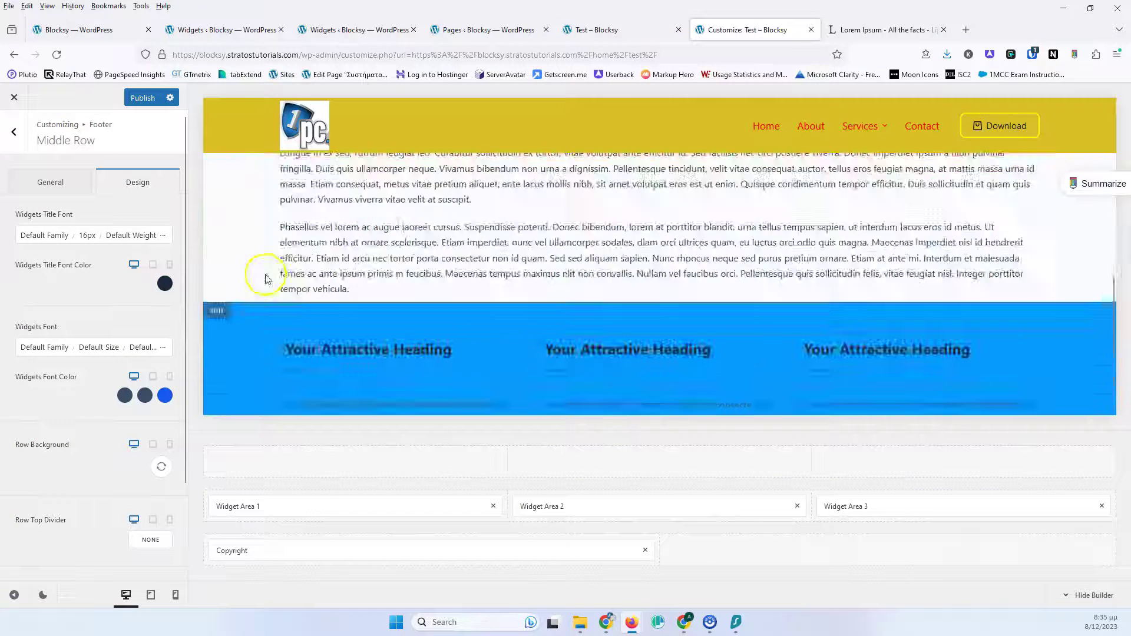
pyautogui.click(160, 468)
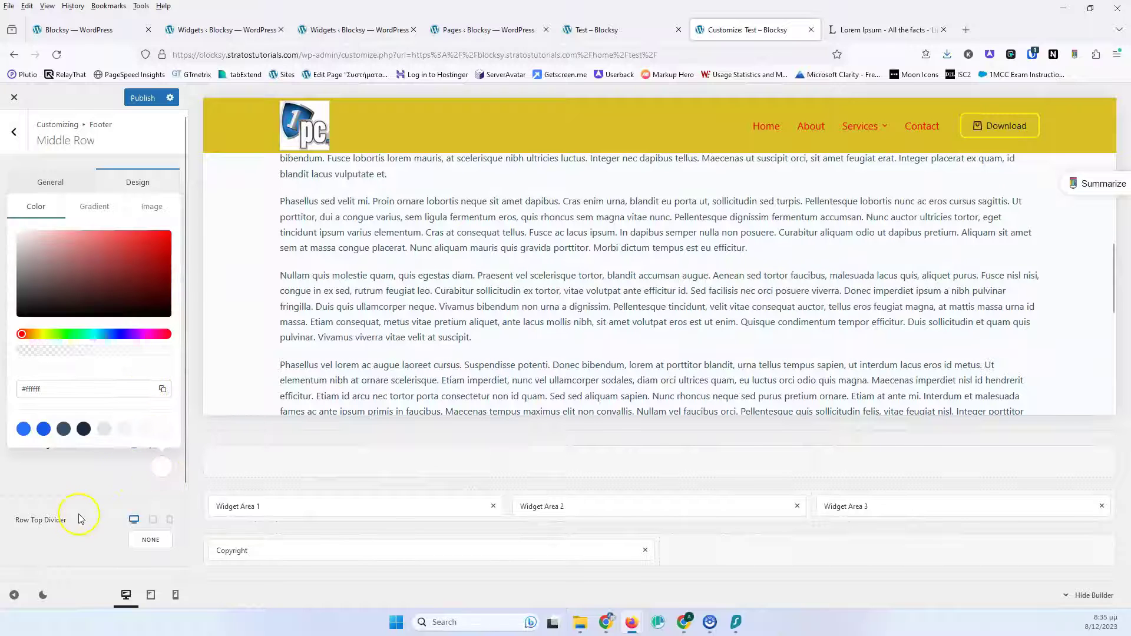
pyautogui.click(83, 483)
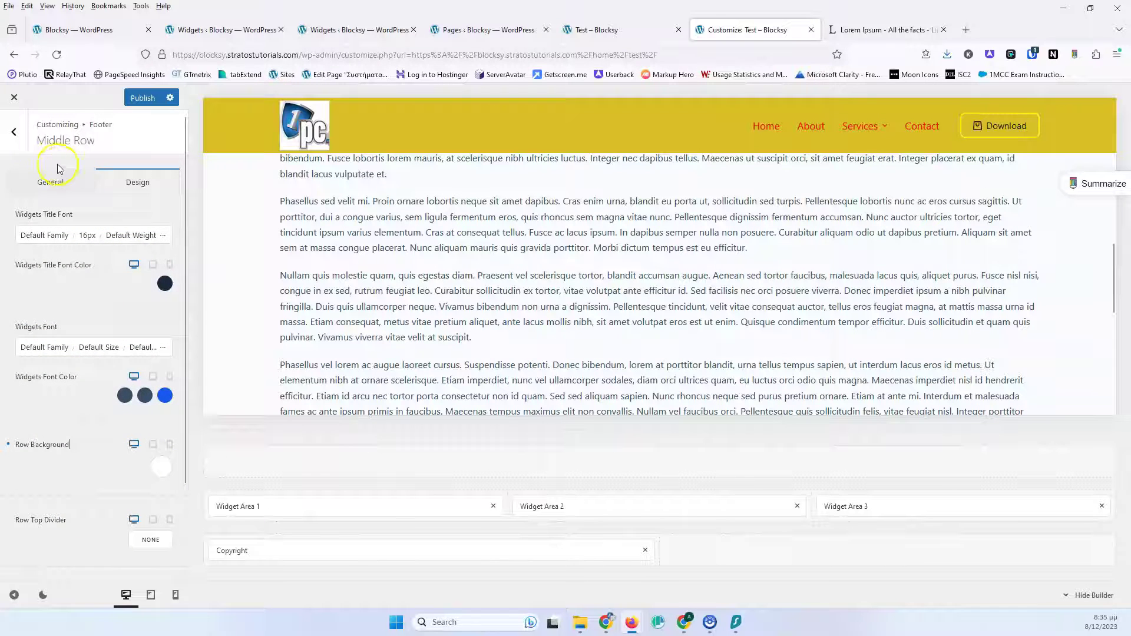
# Return to the Global Footer's settings and reset its container background color.
pyautogui.click(20, 134)
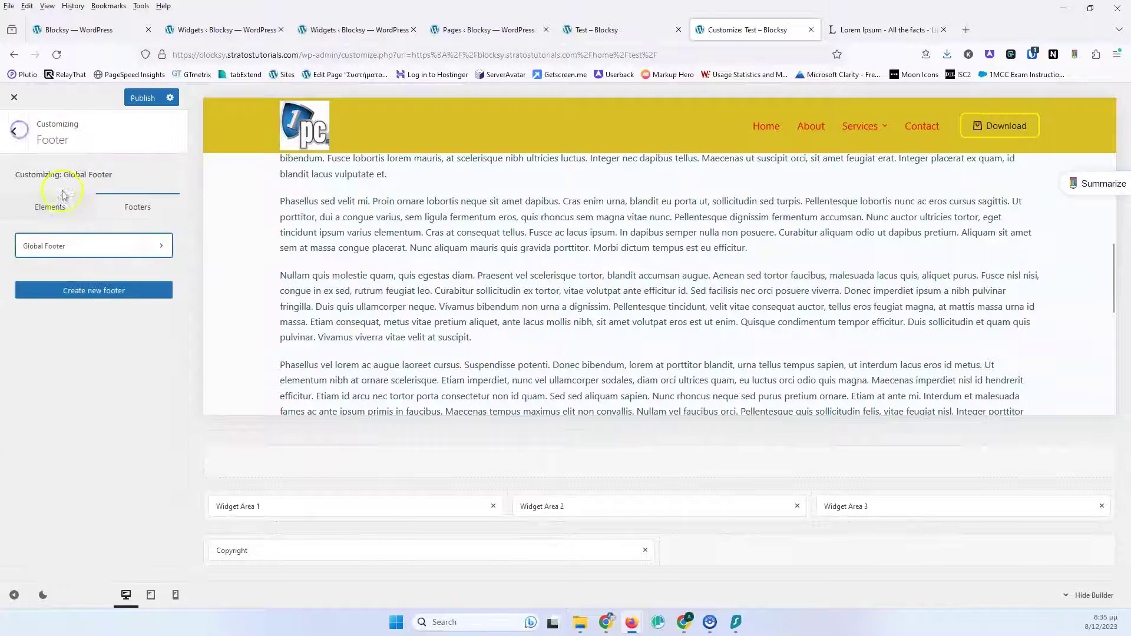
pyautogui.click(93, 242)
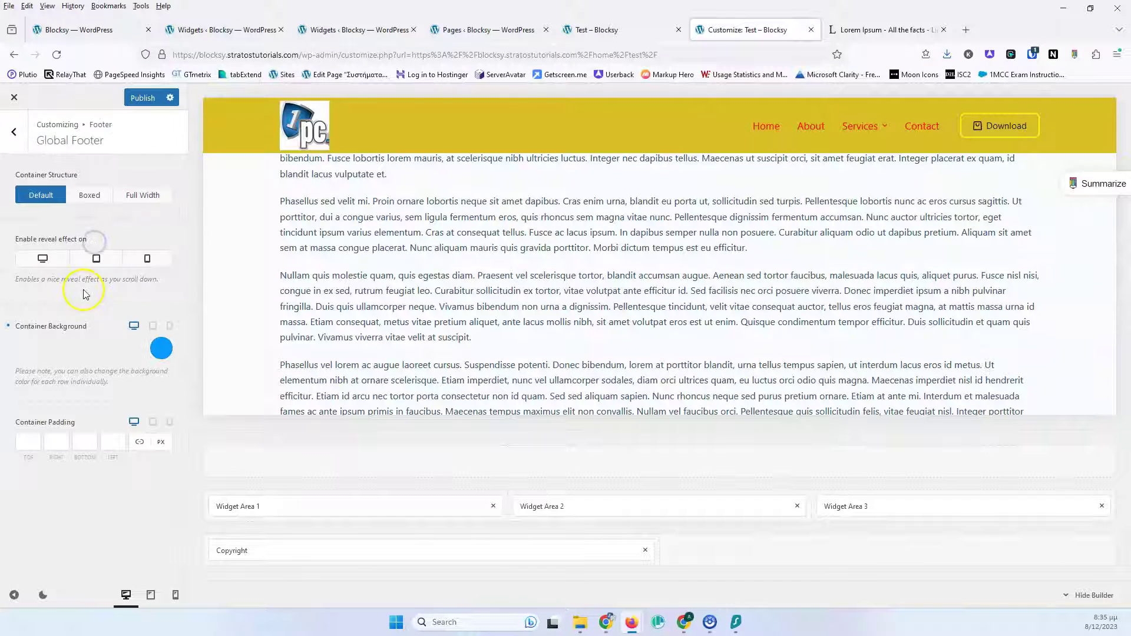
pyautogui.click(9, 327)
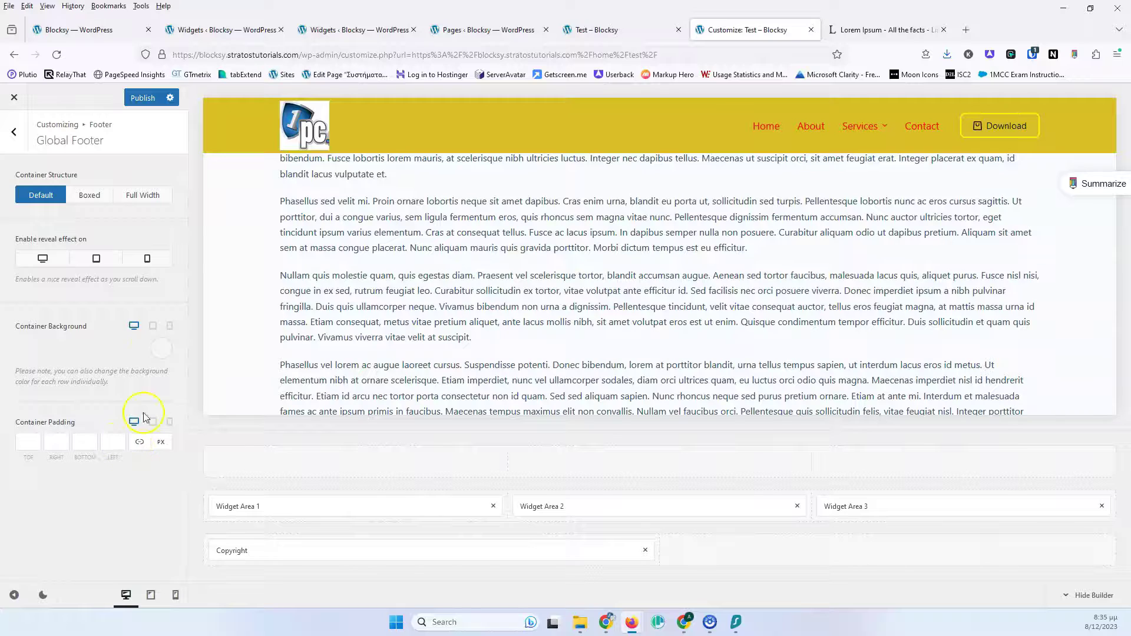
pyautogui.scroll(10, 277, 323)
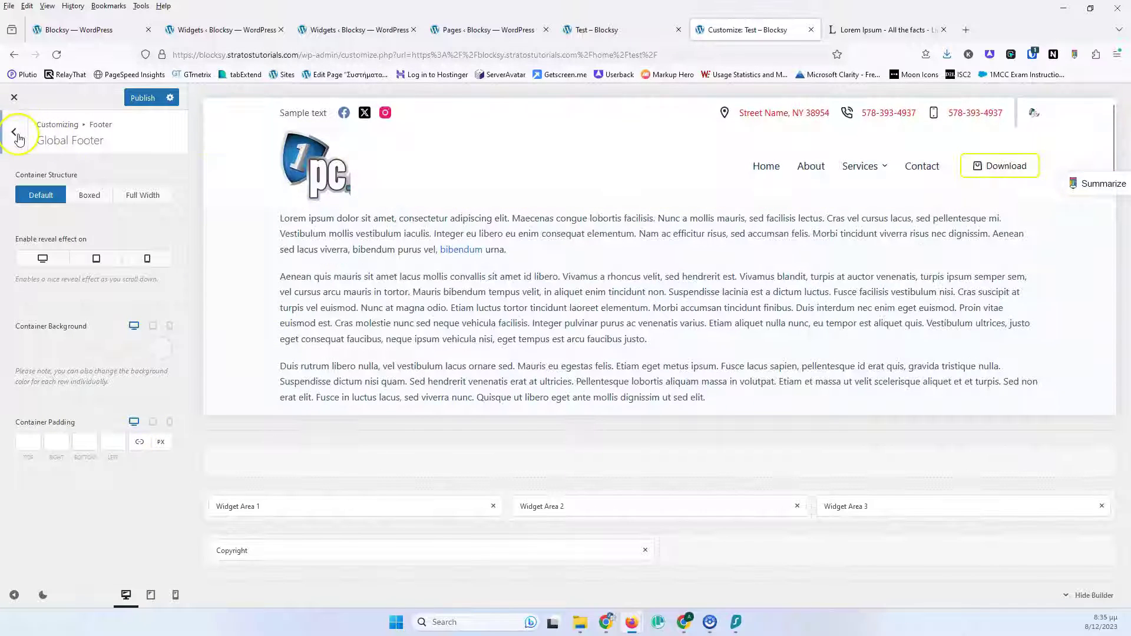
# Create a new footer named "Home Foter" that copies its elements and styles from the Global Footer.
pyautogui.click(16, 136)
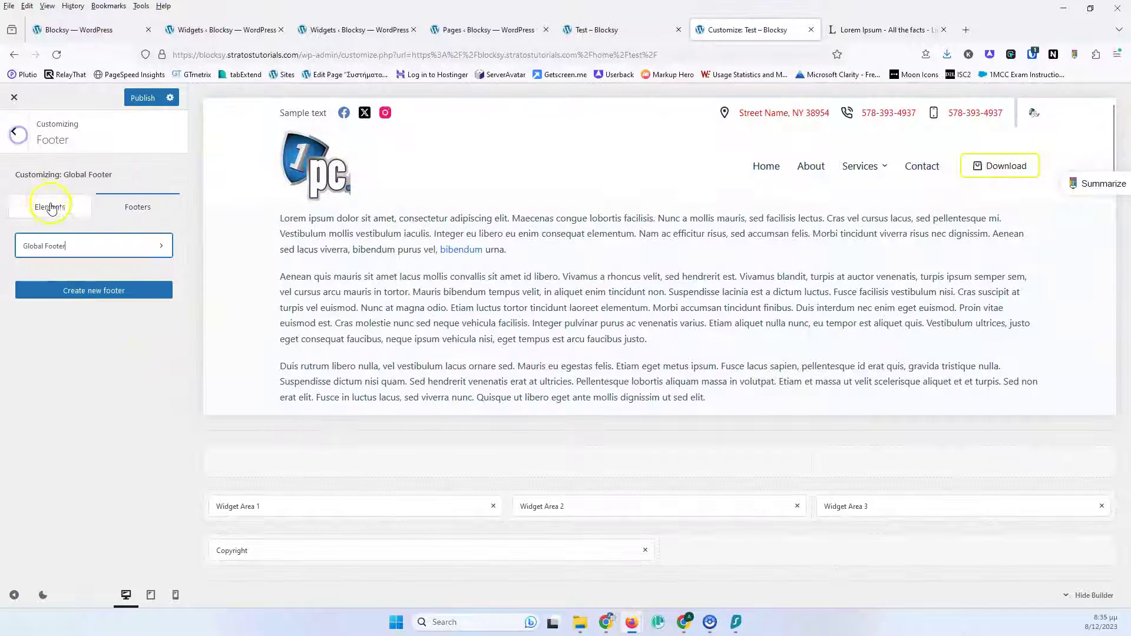
pyautogui.click(89, 294)
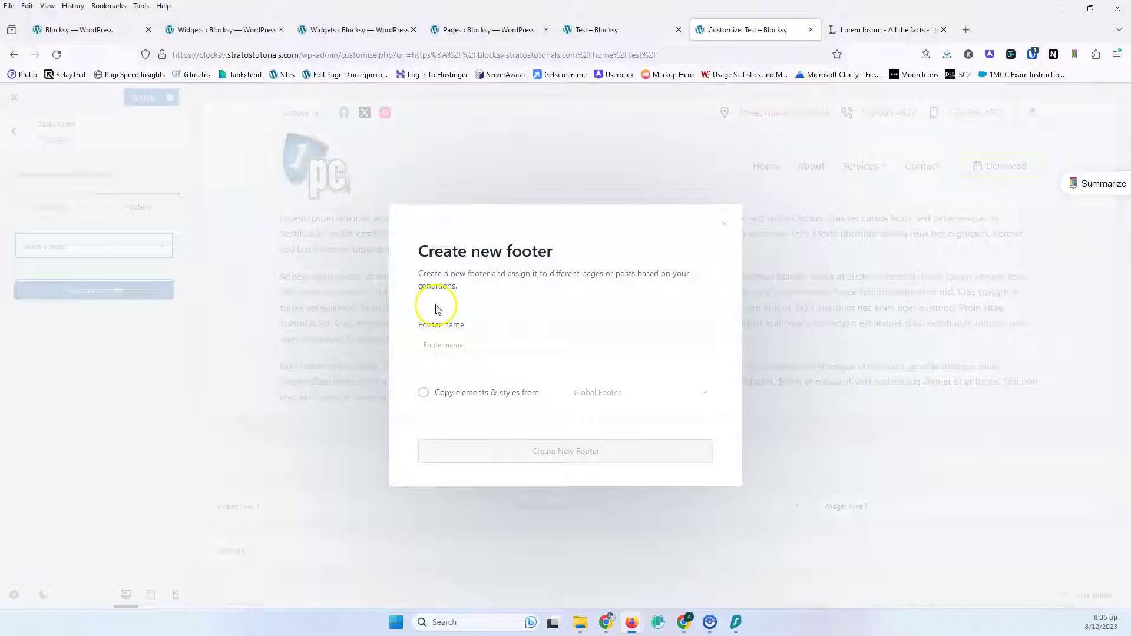
pyautogui.click(472, 344)
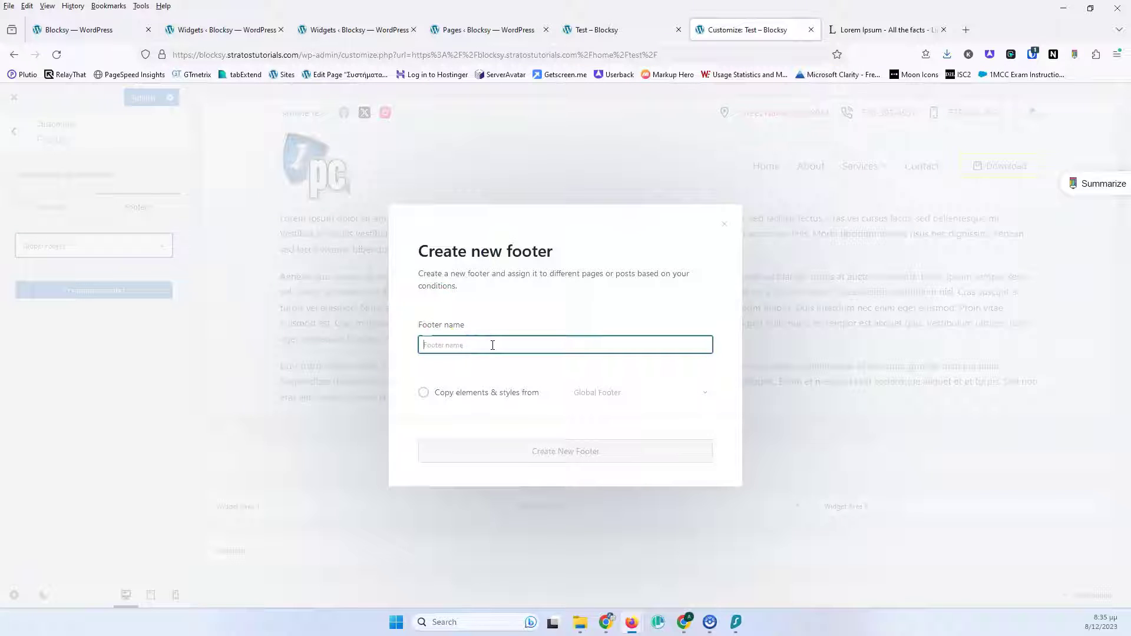
pyautogui.write('Home Foter')
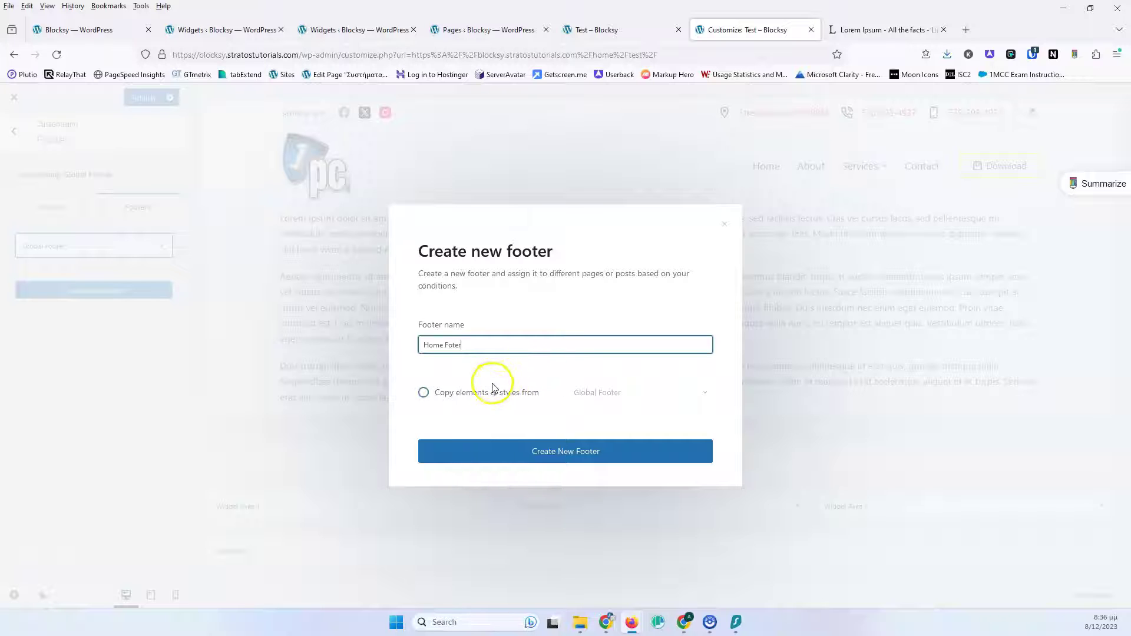
pyautogui.click(472, 394)
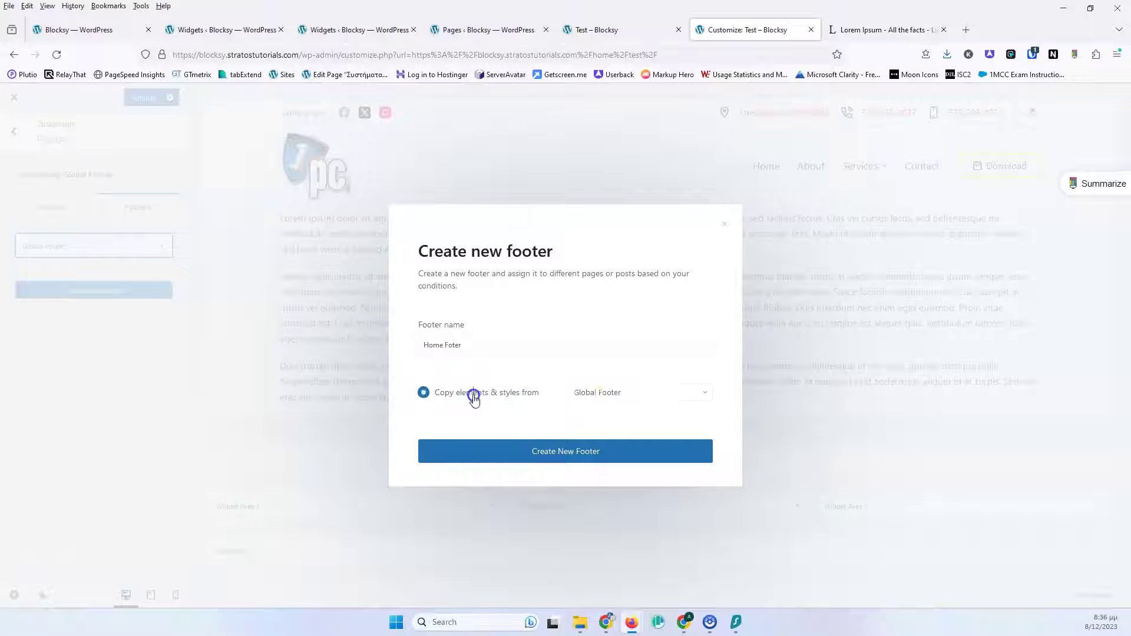
pyautogui.click(593, 401)
pyautogui.click(589, 396)
pyautogui.click(560, 460)
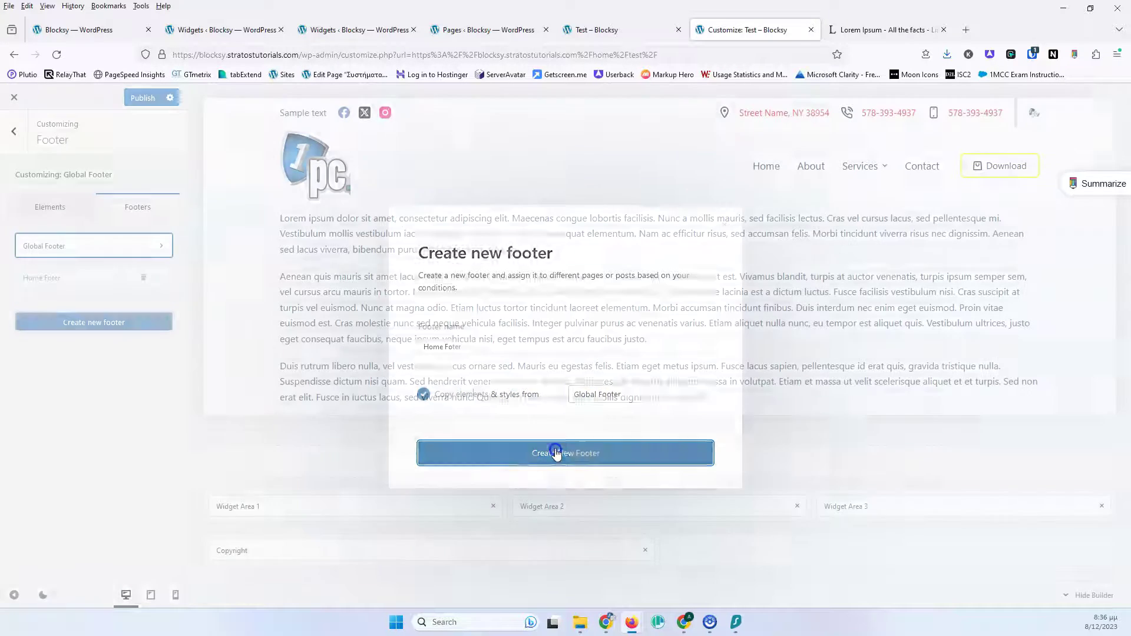
# Open the settings of the Home Foter footer and look over the page preview.
pyautogui.click(63, 278)
pyautogui.click(75, 286)
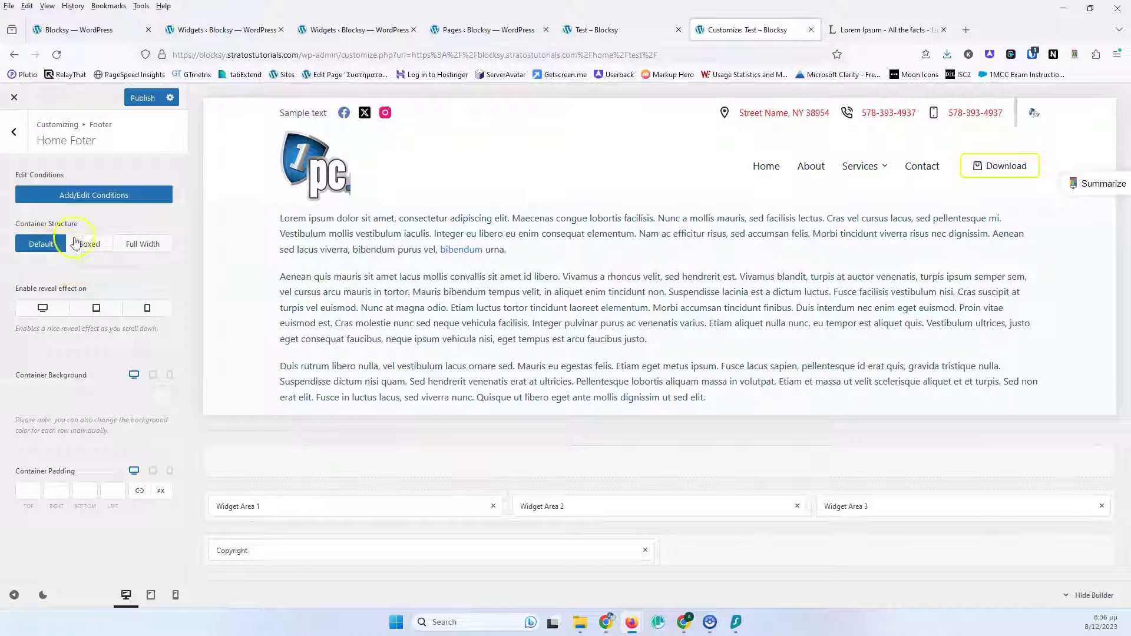
pyautogui.click(86, 194)
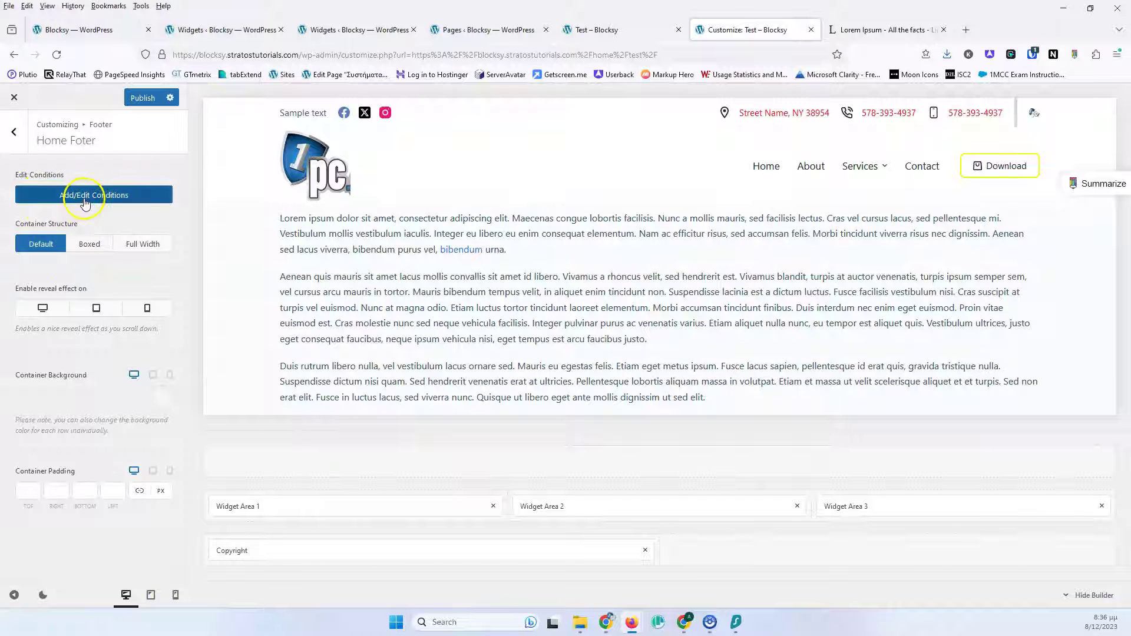
pyautogui.scroll(-3, 293, 235)
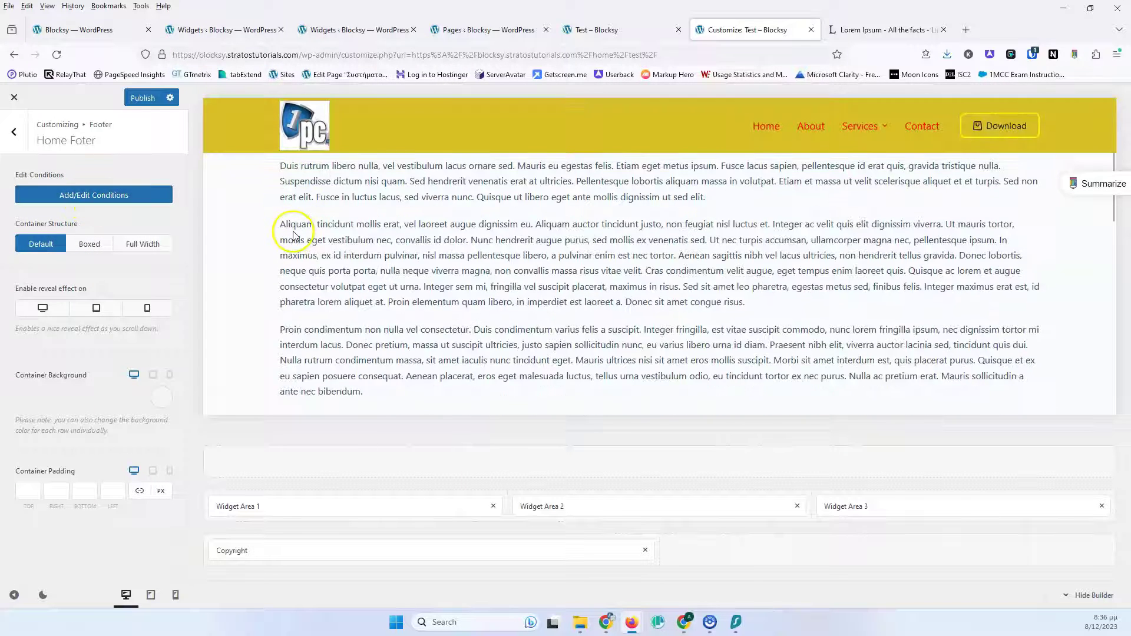
pyautogui.scroll(3, 293, 234)
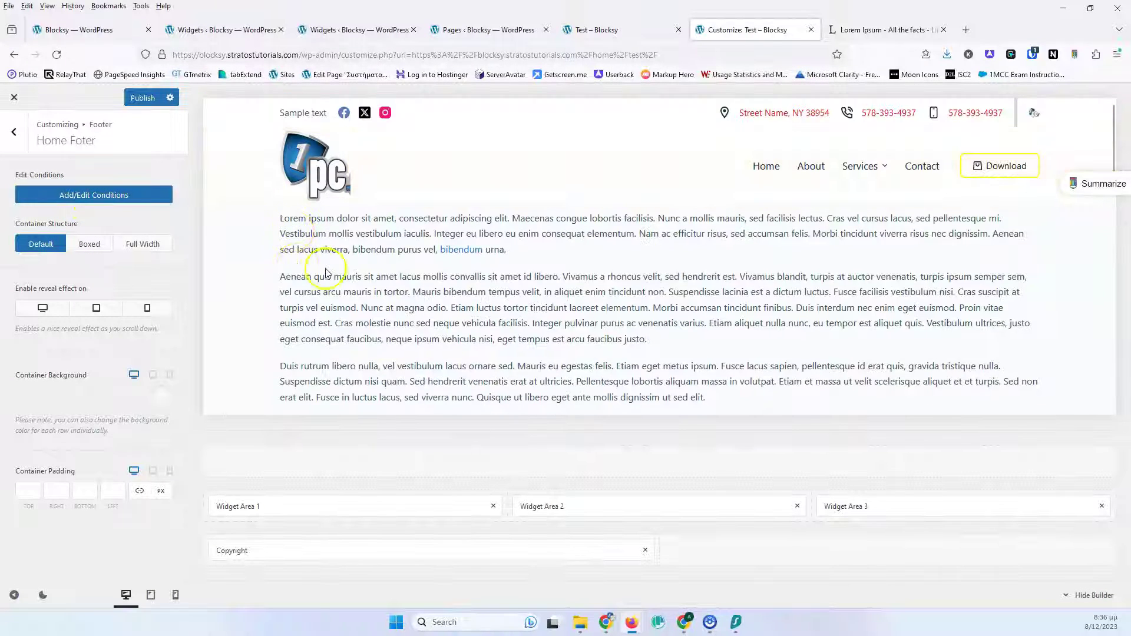
# Add a display condition to the Home Foter footer that includes the Home page by Page ID, and save the settings.
pyautogui.click(83, 196)
pyautogui.click(449, 331)
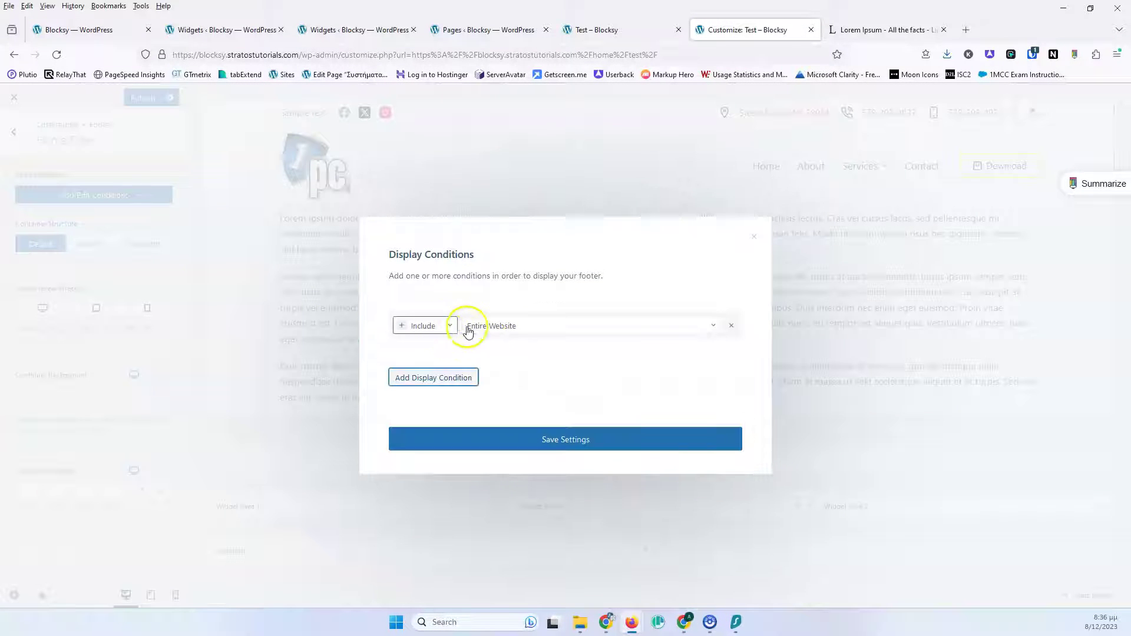
pyautogui.click(518, 325)
pyautogui.scroll(-5, 532, 404)
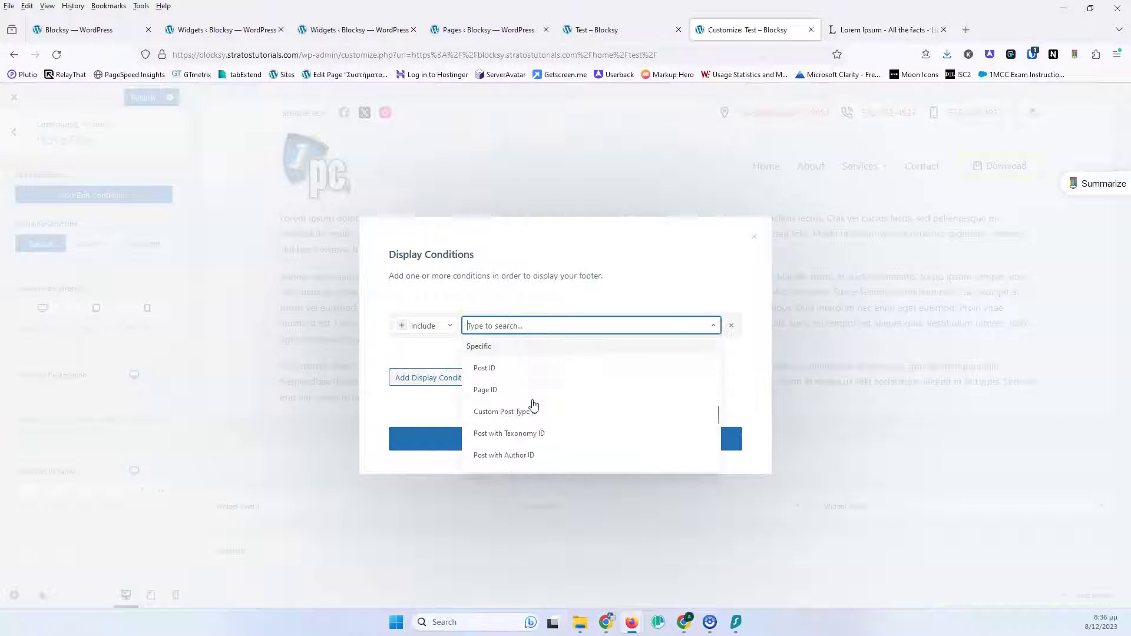
pyautogui.click(515, 388)
pyautogui.click(668, 328)
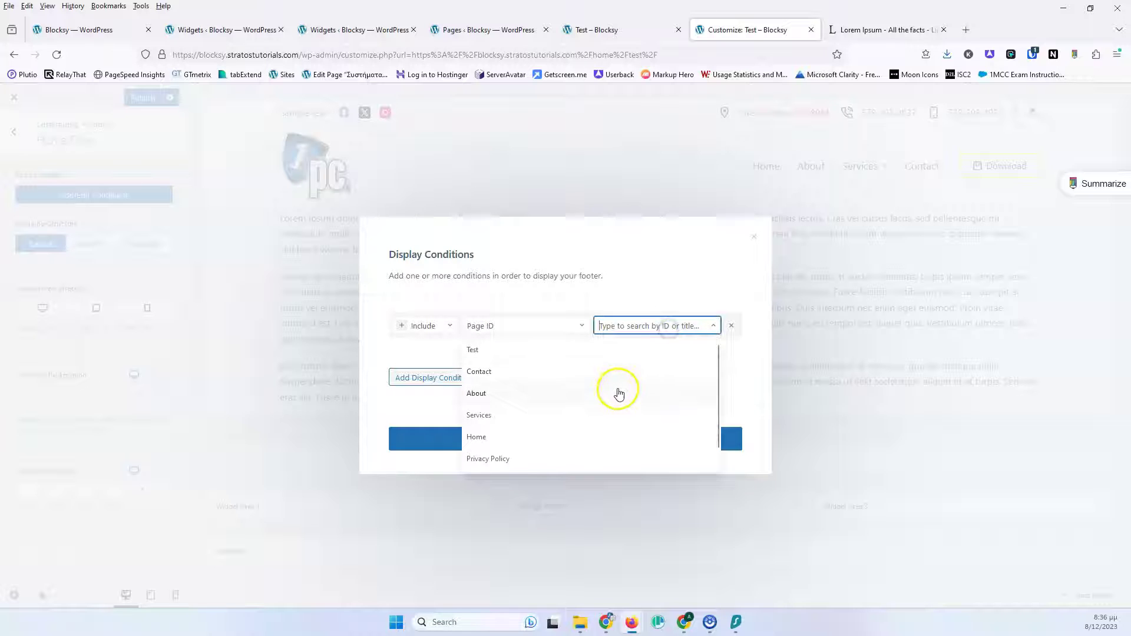
pyautogui.click(588, 441)
pyautogui.click(585, 443)
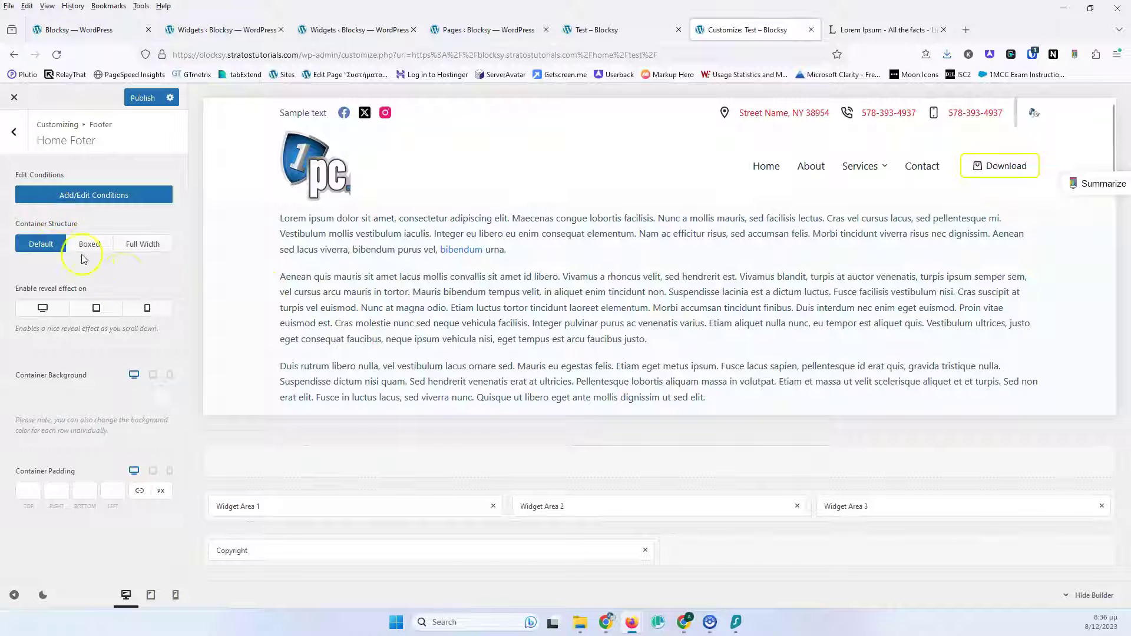
# Return to the list of footers, check the footer in the page preview, and select the Global Footer.
pyautogui.click(13, 131)
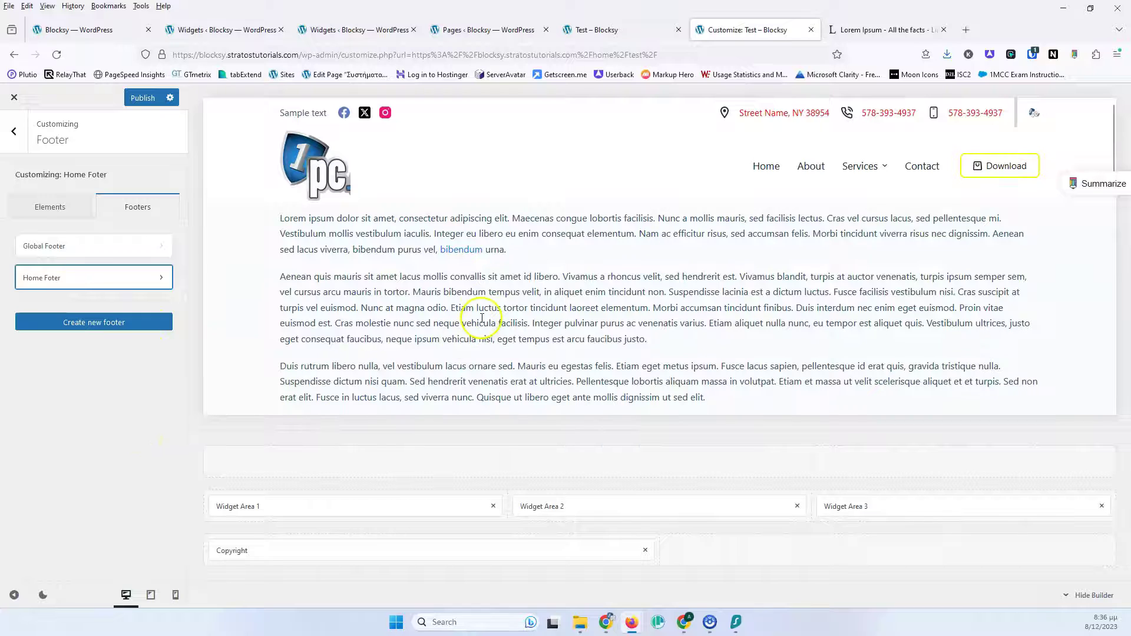
pyautogui.scroll(-5, 482, 303)
pyautogui.scroll(-5, 482, 304)
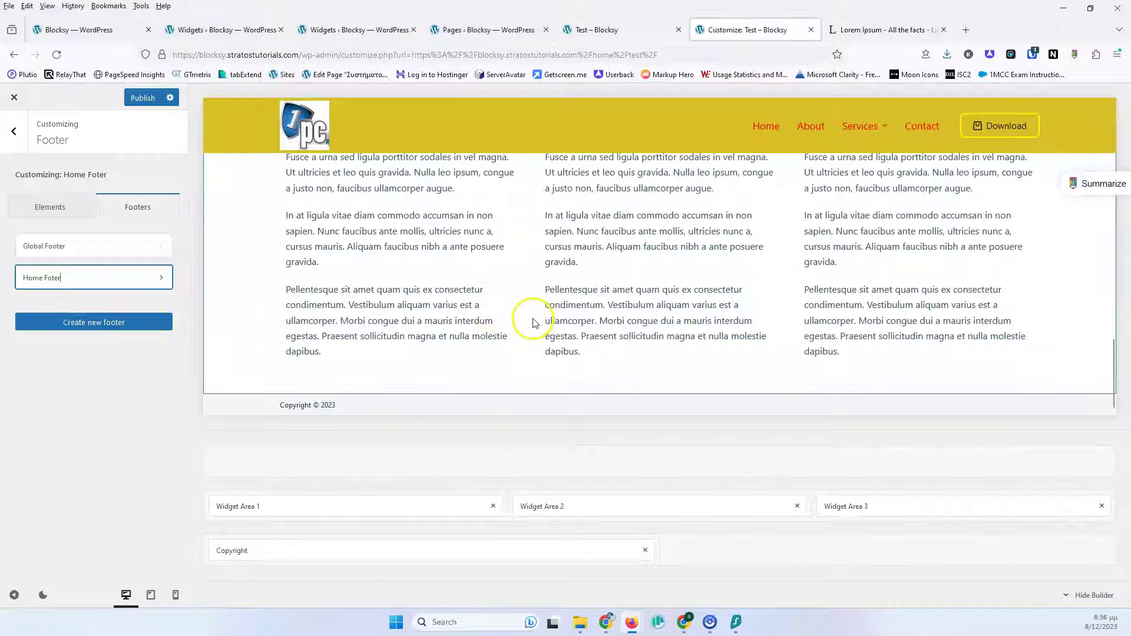
pyautogui.scroll(3, 371, 294)
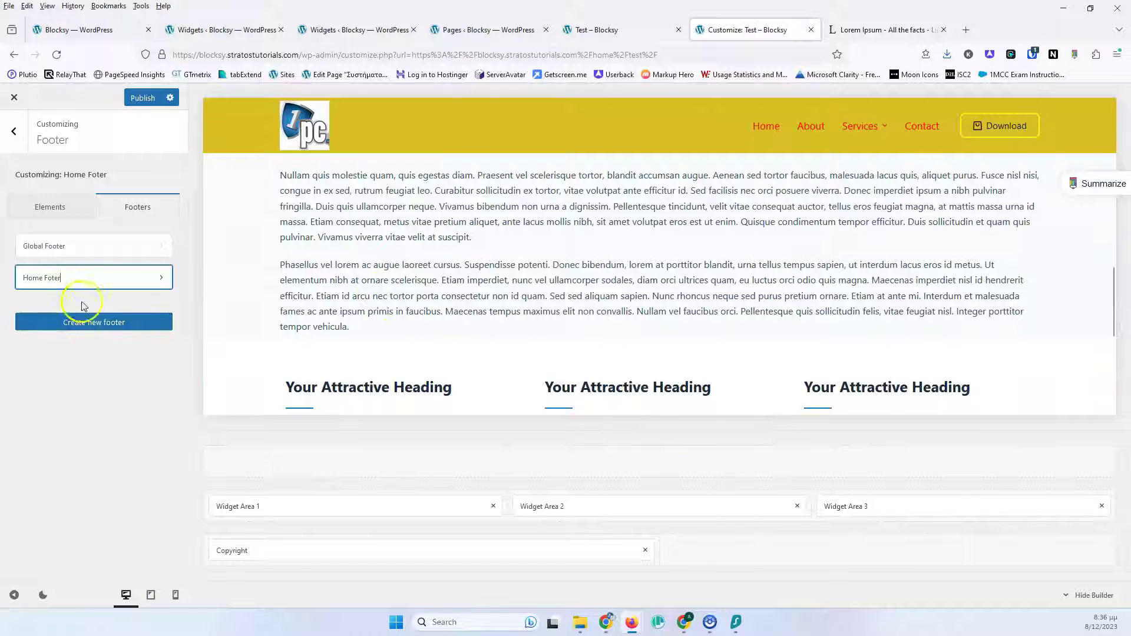
pyautogui.click(83, 247)
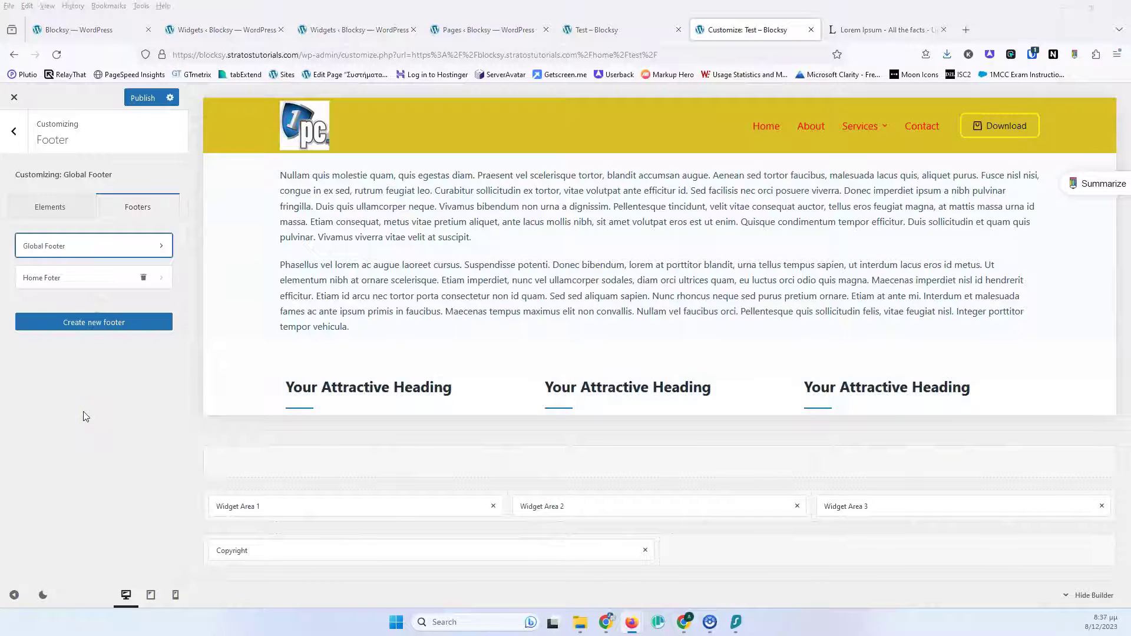
pyautogui.click(83, 324)
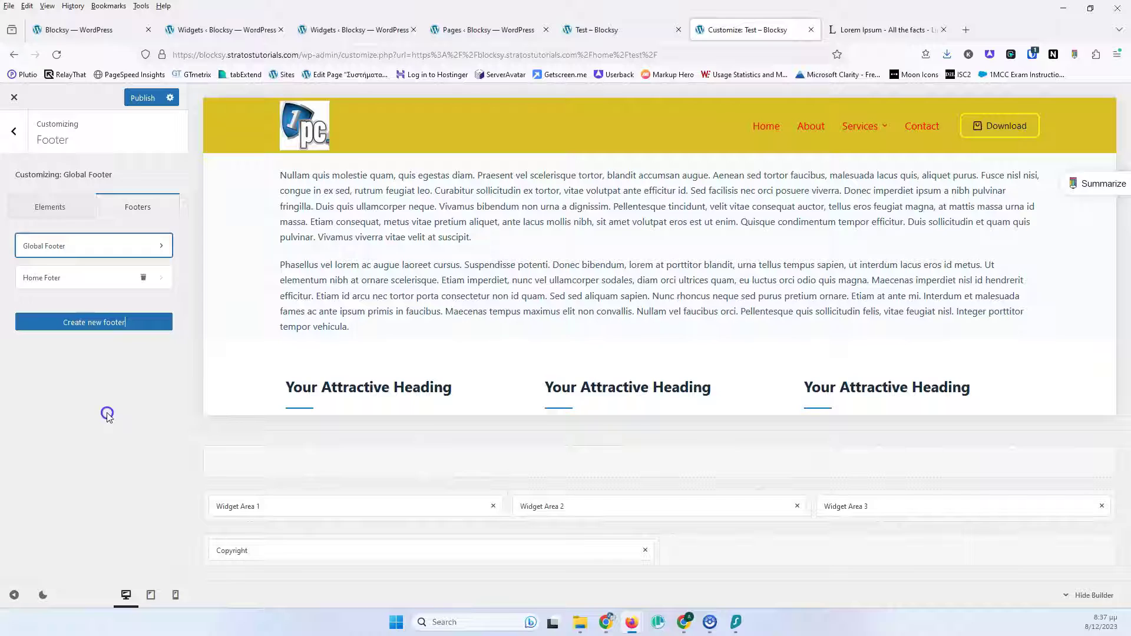